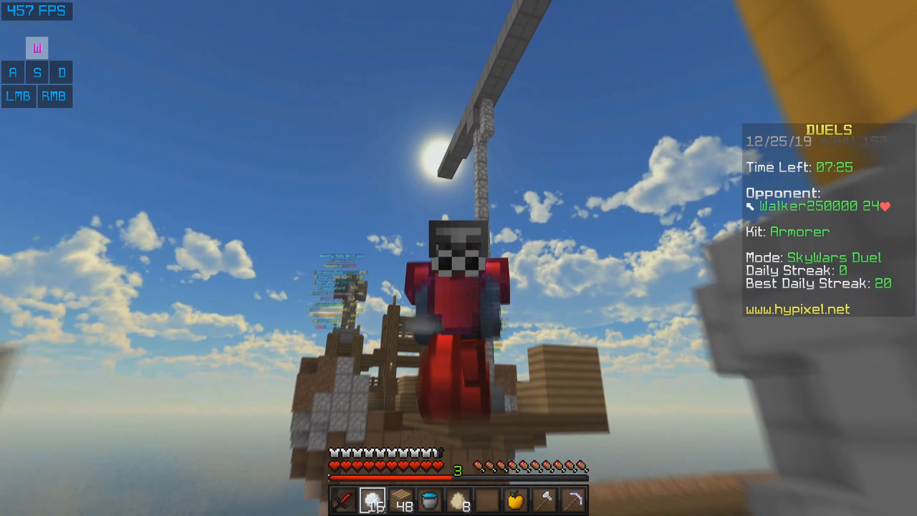
- Throw snowballs at the opponent in the SkyWars duel while strafing around on the island
key("d")
key("s")
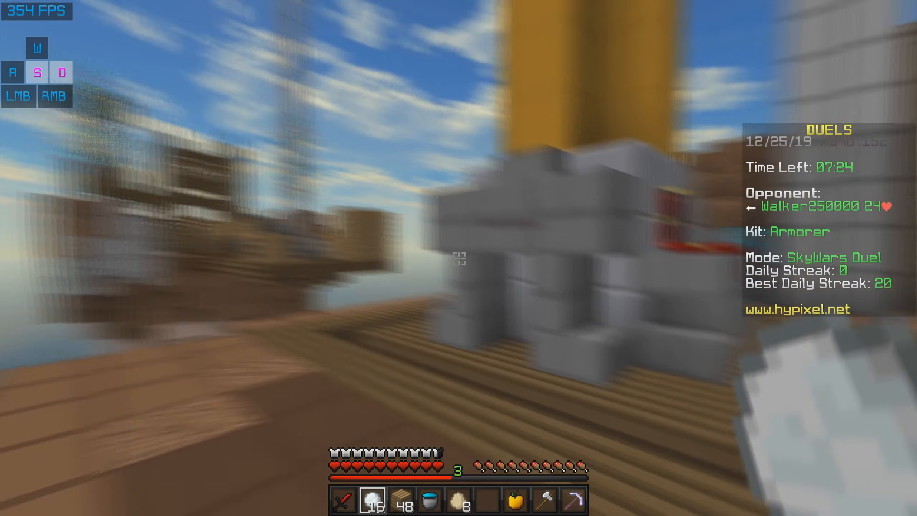
right_click(459, 258)
key("w")
right_click(459, 258)
key("a")
right_click(459, 258)
key("d")
right_click(460, 258)
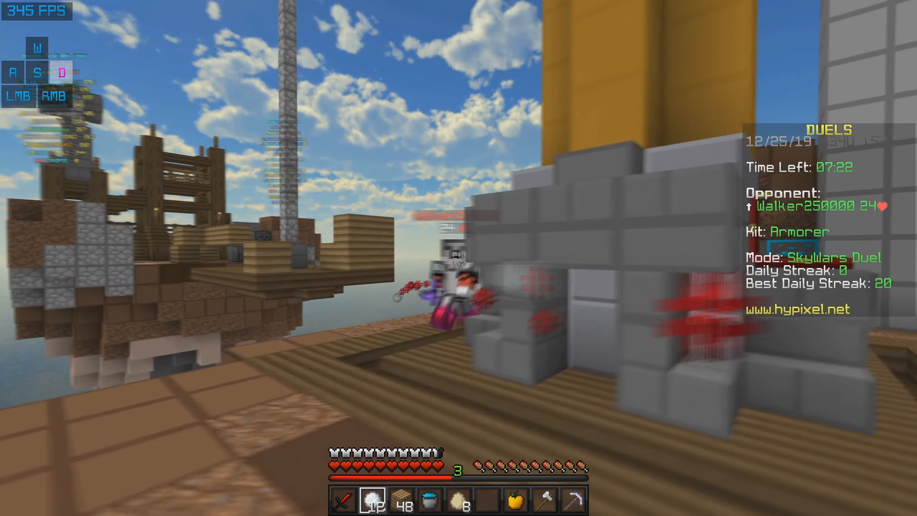
right_click(459, 259)
right_click(459, 258)
- Switch to the sword and attack the opponent at close range to finish the duel
key("1")
key("w")
left_click(459, 259)
key("a")
left_click(459, 258)
left_click(459, 258)
left_click(459, 258)
key("d")
left_click(459, 258)
key("w")
left_click(459, 258)
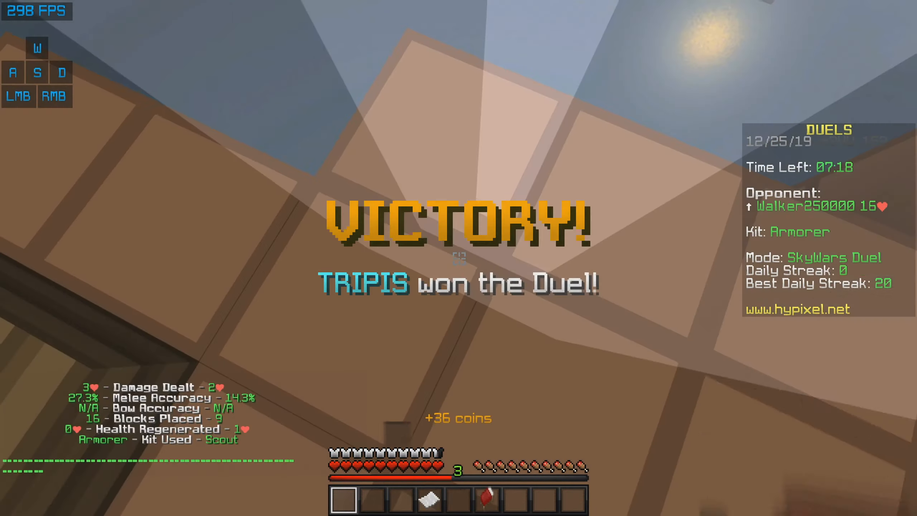
key("w")
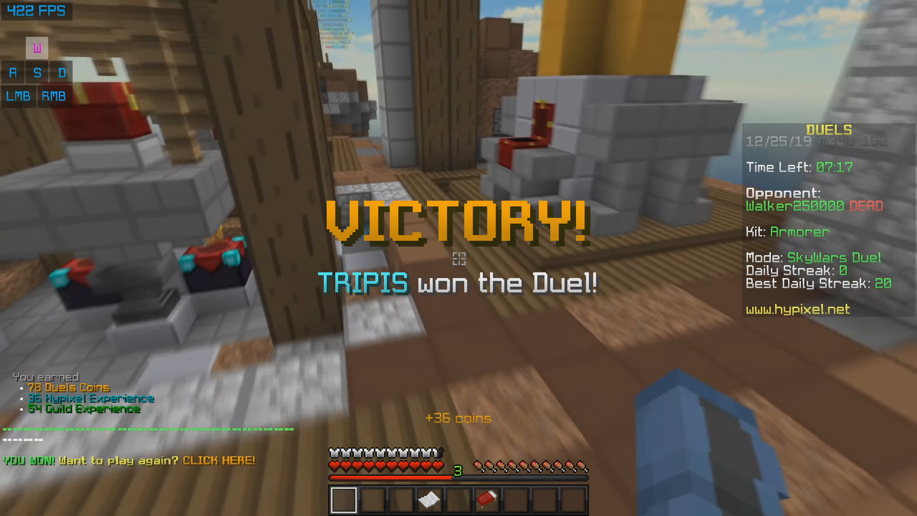
key("F5")
key("F5")
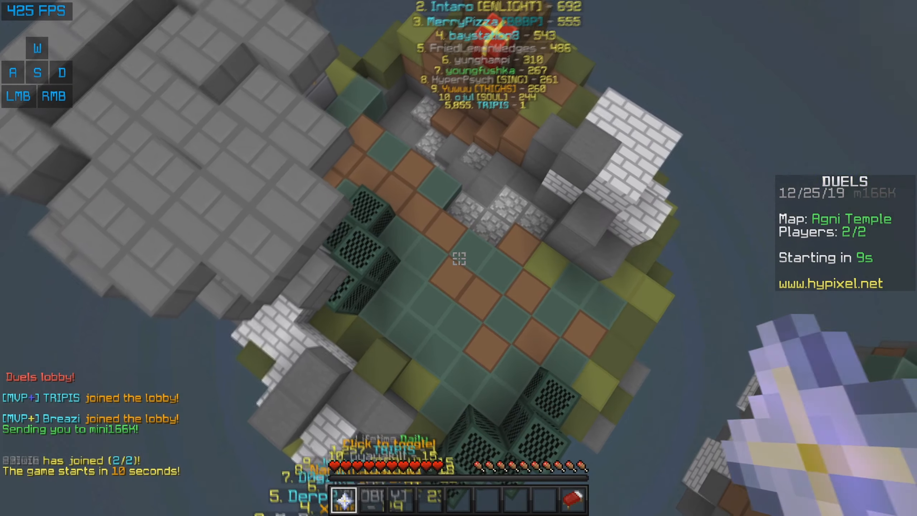
key("e")
key("e")
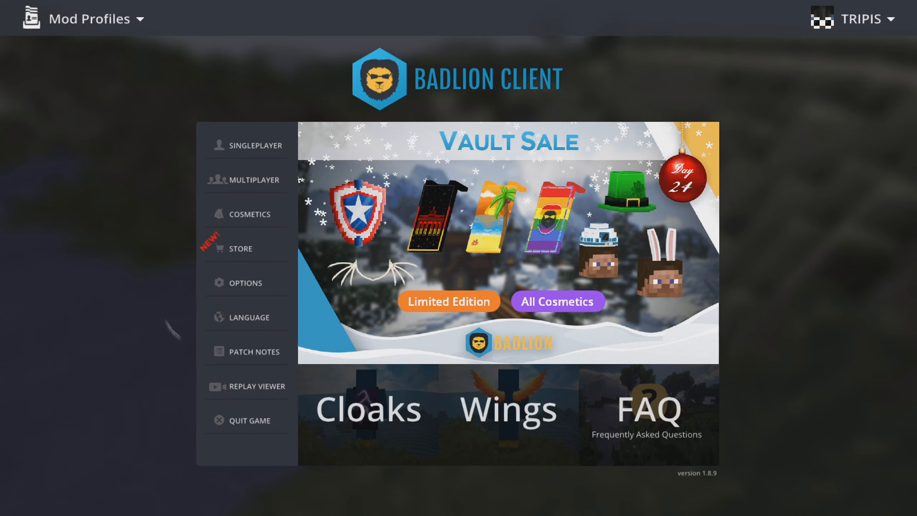
- Load the recording 2019-12-26_14.29.41.mcpr in the replay viewer
left_click(242, 389)
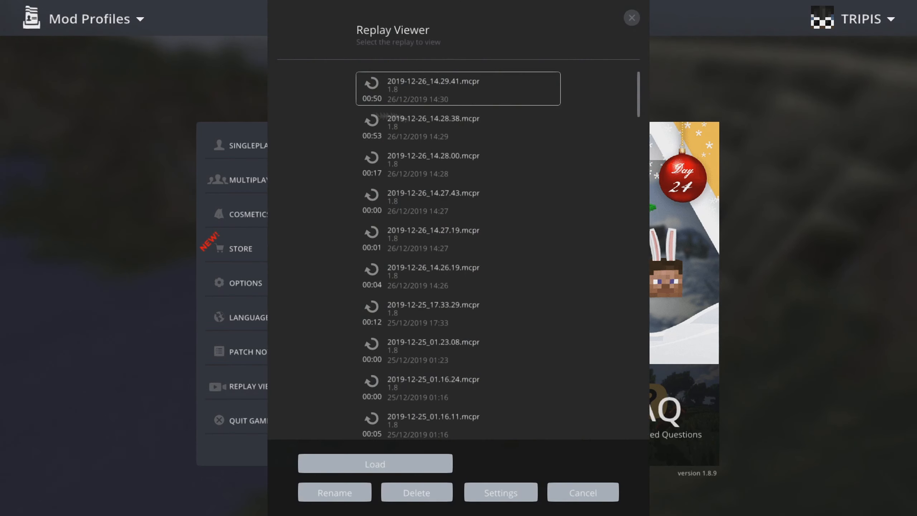
double_click(432, 82)
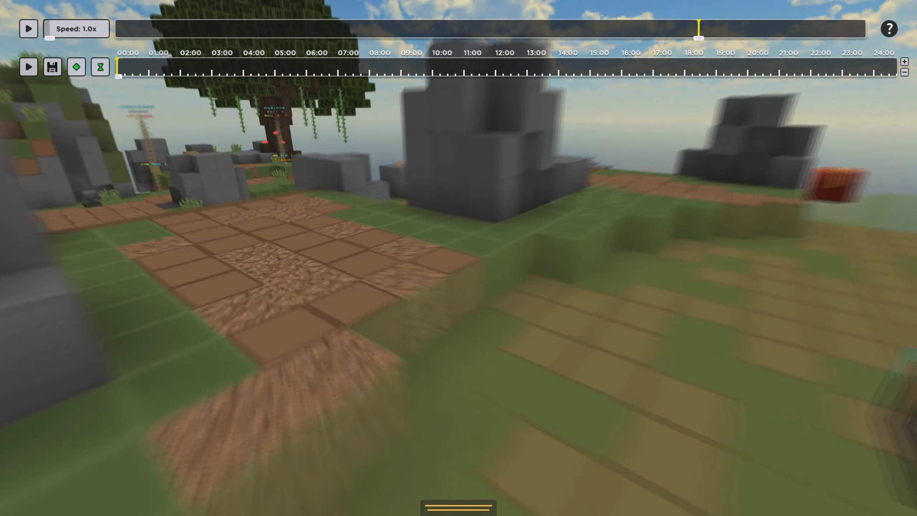
- Move the replay forward in short bursts and position the camera close to both fighting players for an action shot
key("w")
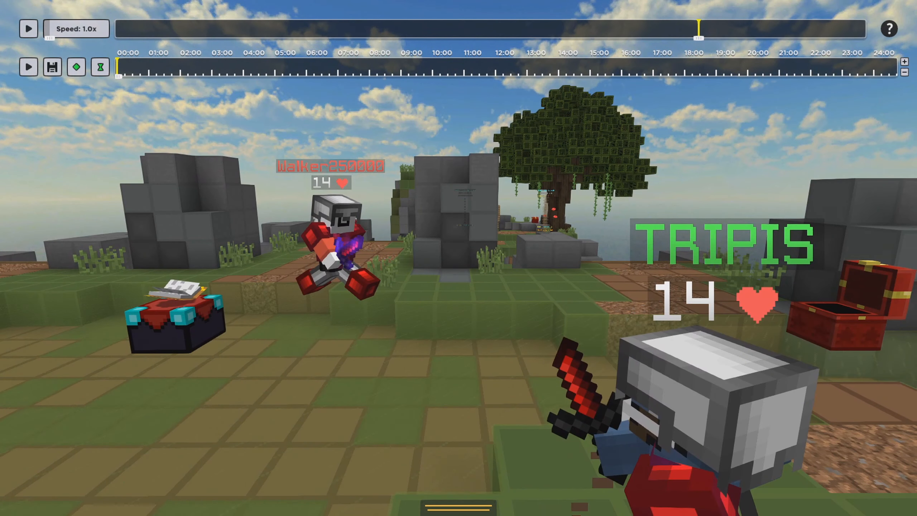
key("p")
key("p")
key("a")
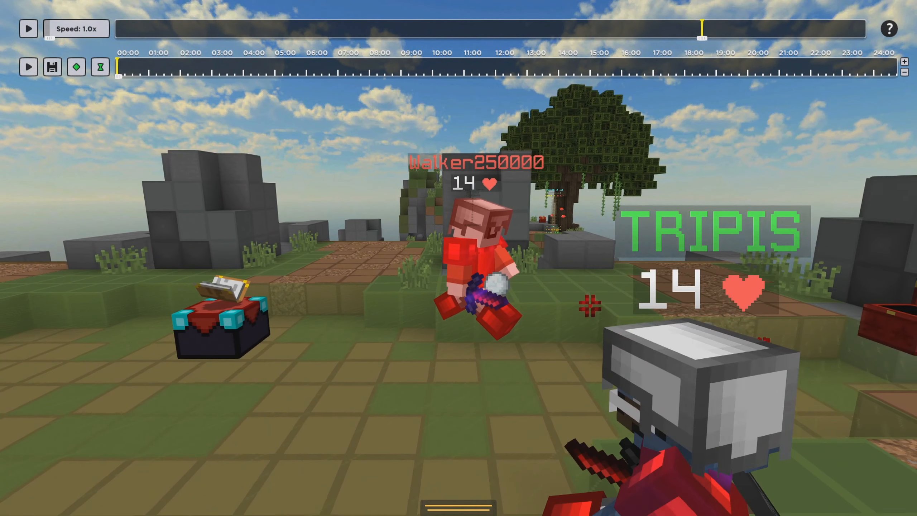
key("shift")
key("d")
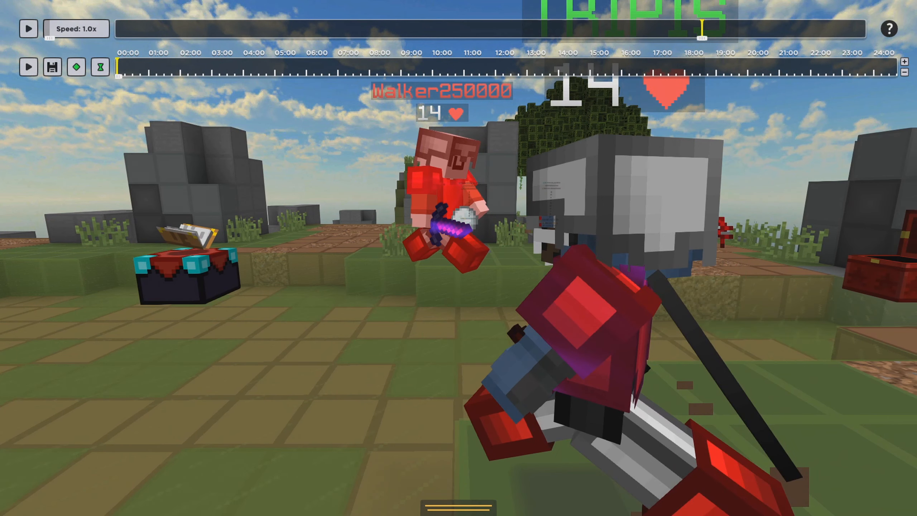
key("p")
key("p")
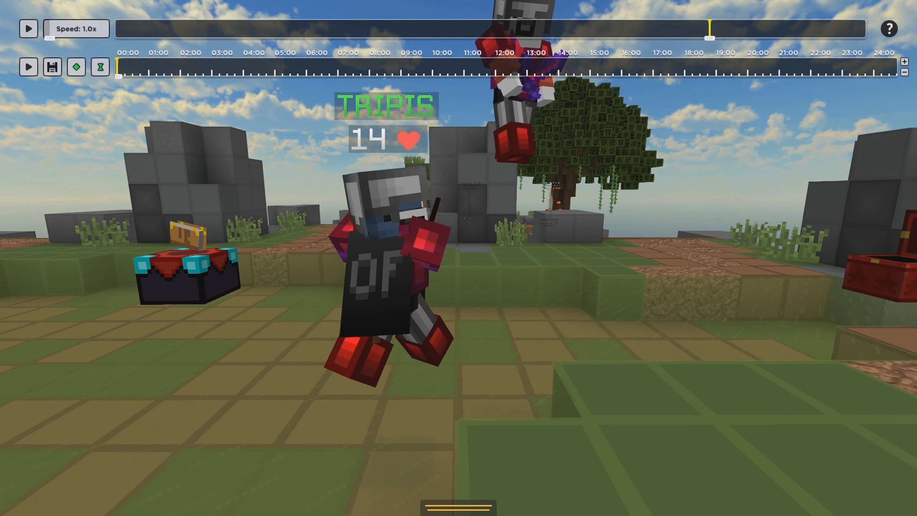
- Advance the replay past the fight, fly the camera to a view of the island without players, and toggle the interface for a clean shot
key("p")
key("p")
key("w")
key("d")
key("a")
key("shift")
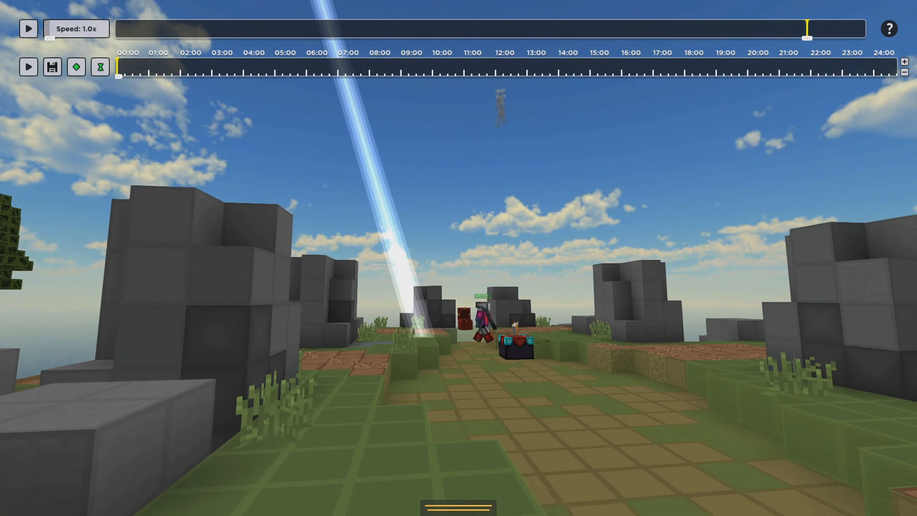
key("s")
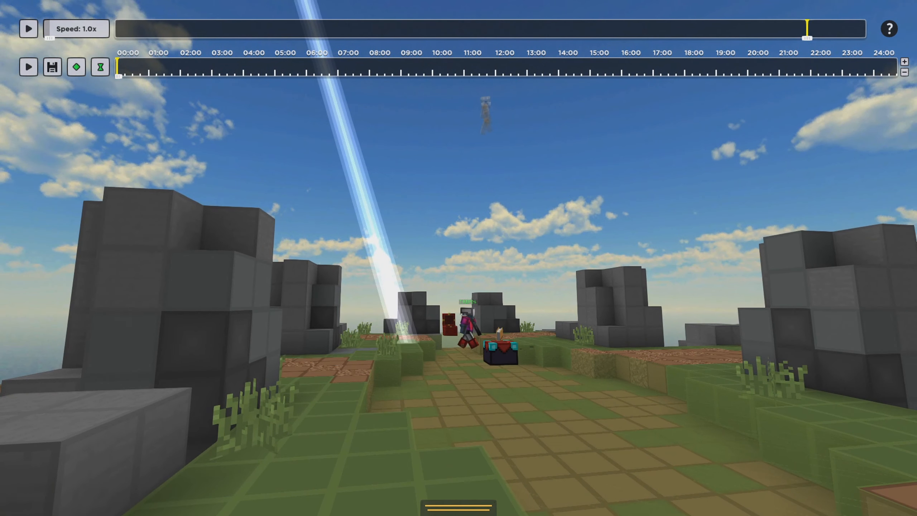
key("w")
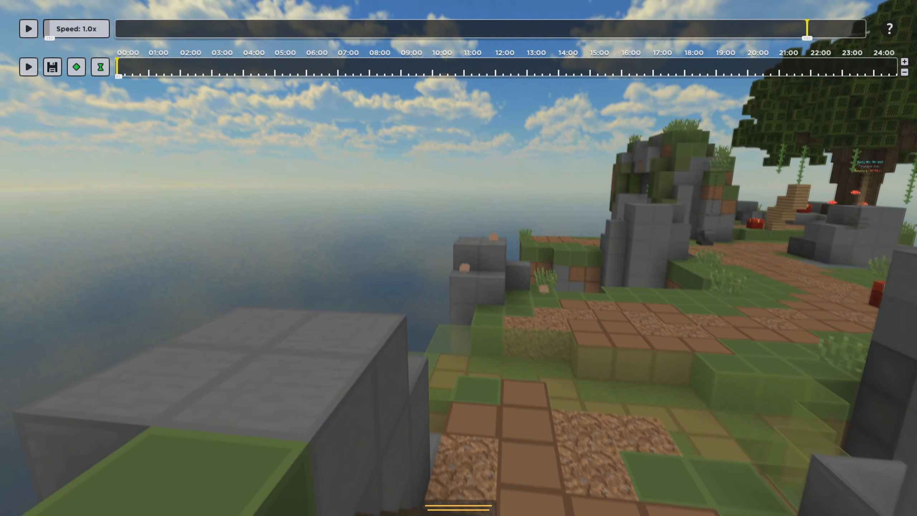
key("F1")
key("F1")
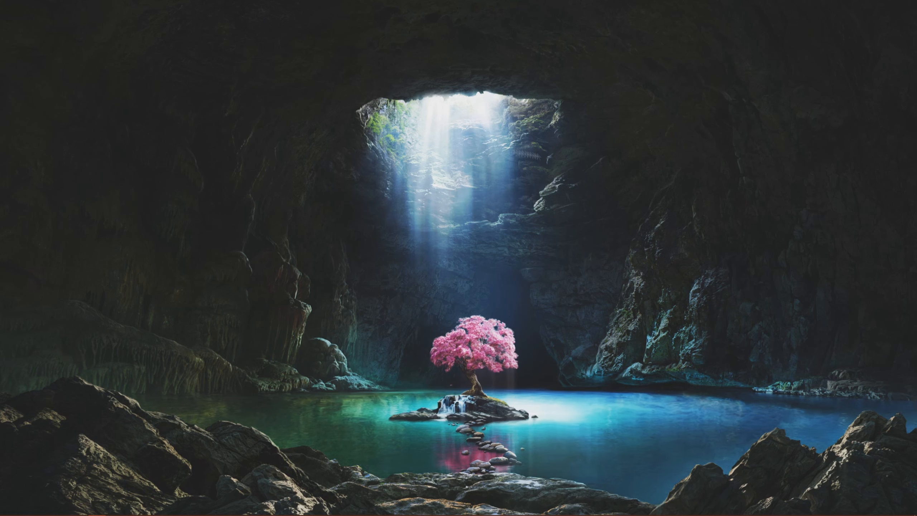
- Switch to Photoshop and create a new 1920 x 1080 pixel RGB document at 72 pixels/inch with a white background
mouse_move(305, 509)
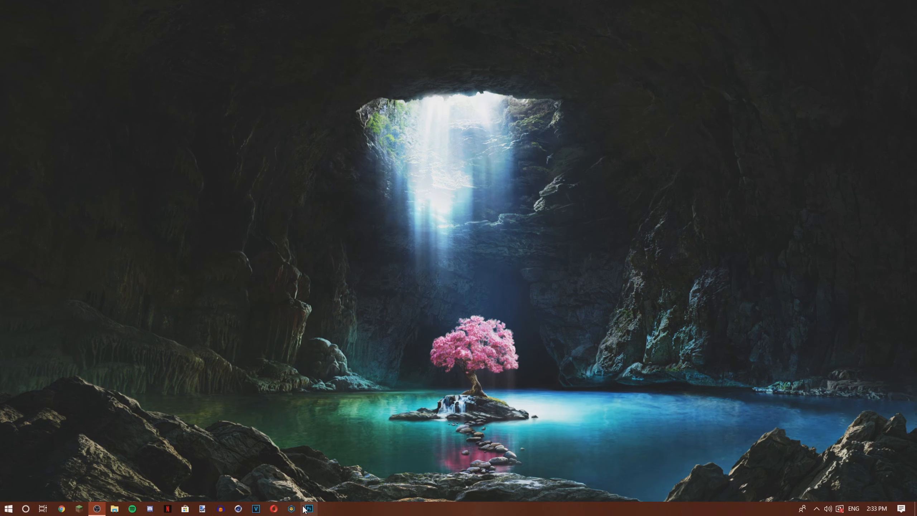
left_click(307, 508)
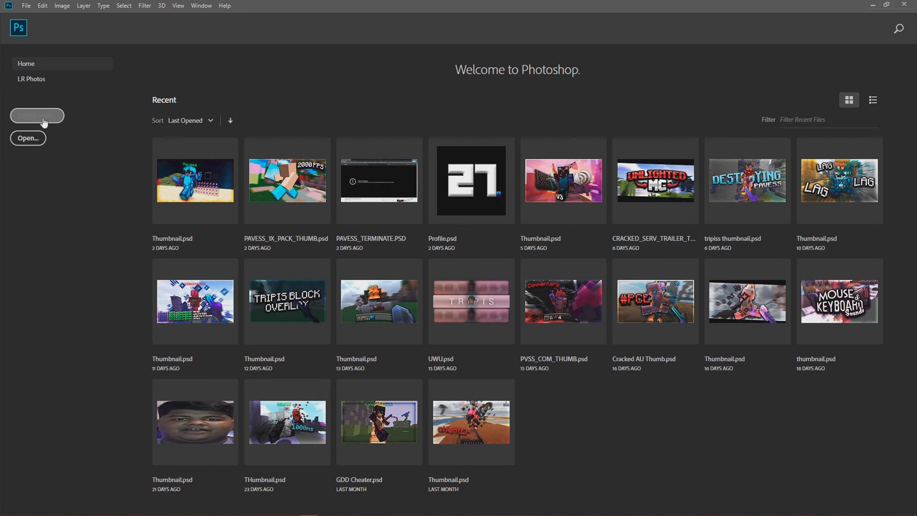
key("ctrl+n")
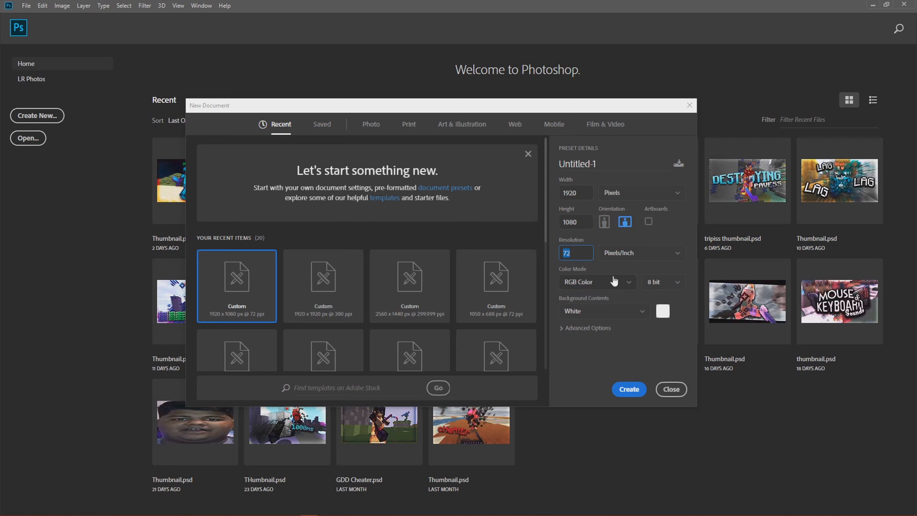
left_click(628, 388)
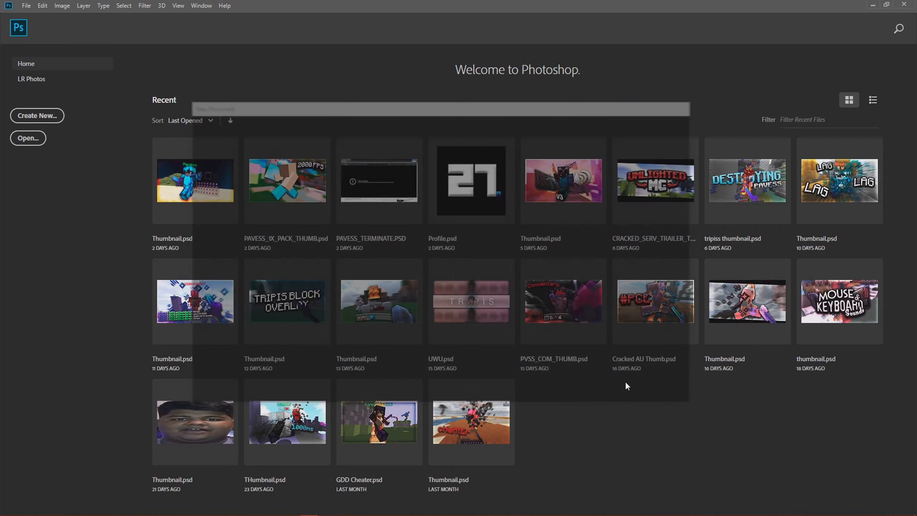
- Open File Explorer and go through %appdata% and .minecraft to the screenshots folder
key("super+e")
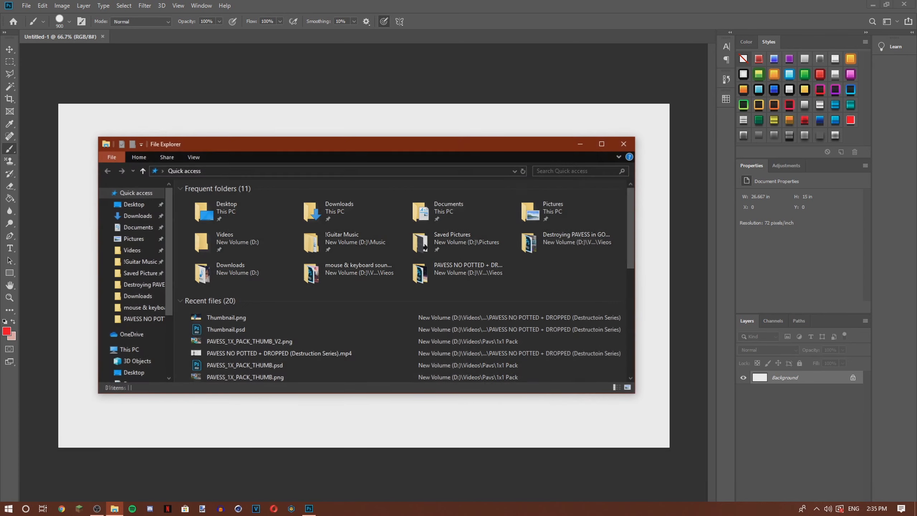
left_click(279, 172)
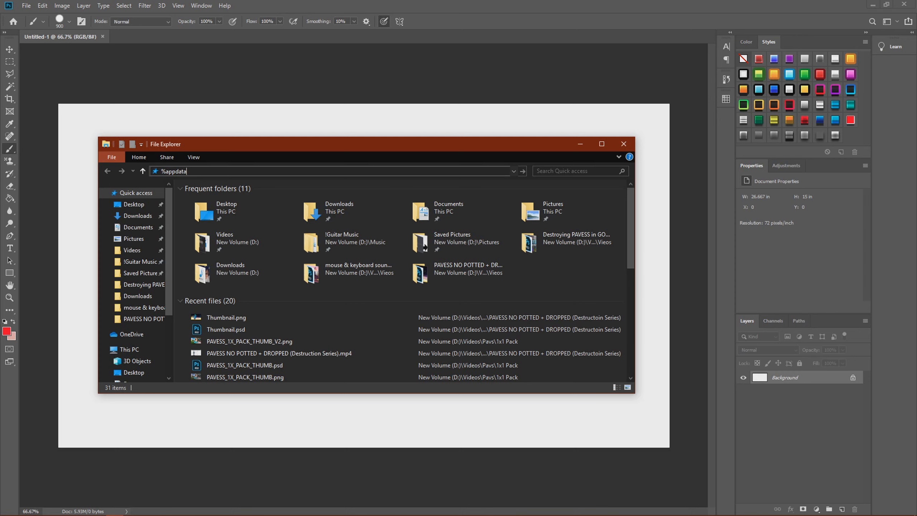
key("Return")
double_click(253, 197)
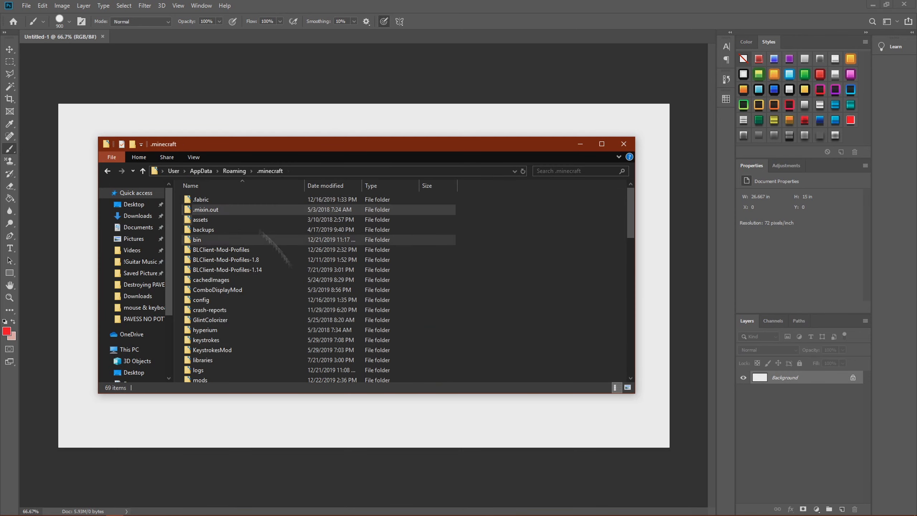
scroll(289, 351, "down", 7)
scroll(290, 351, "down", 1)
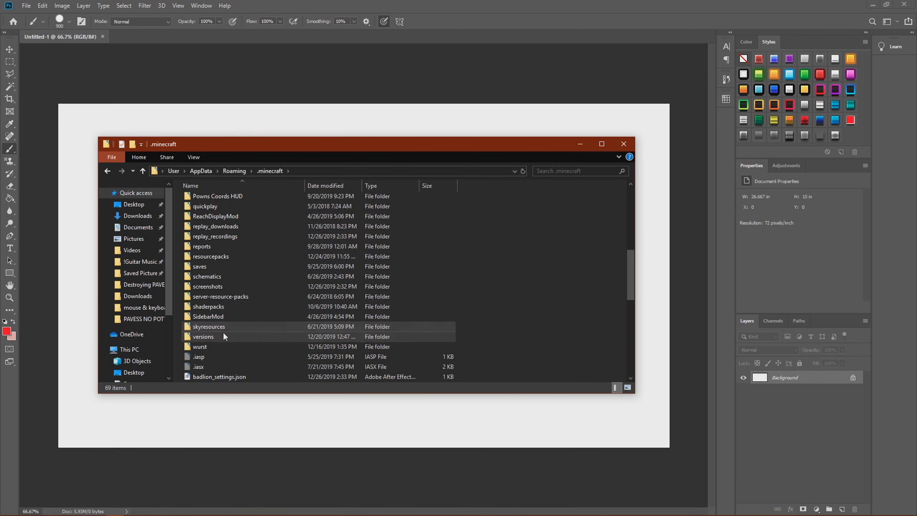
double_click(217, 287)
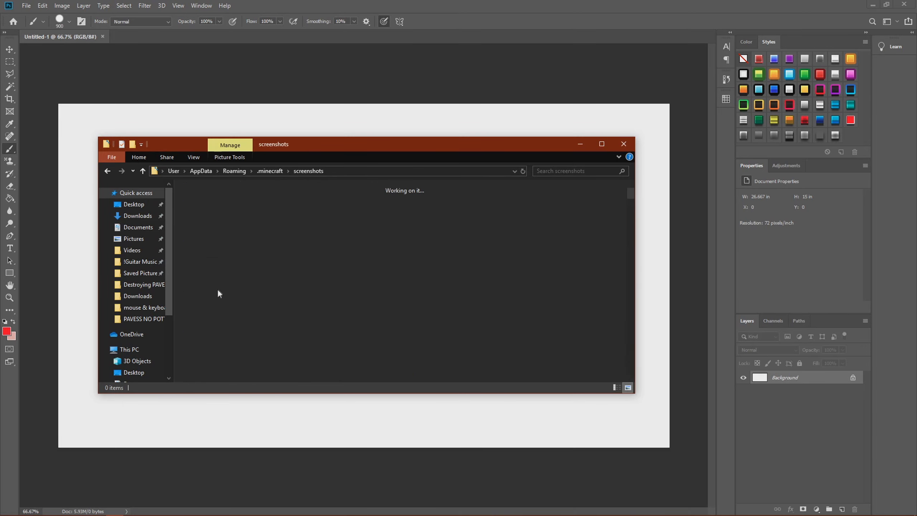
- Preview the newest captures in the screenshots folder, including 2019-12-26_14.31.33.png, to choose an action shot
scroll(336, 278, "down", 20)
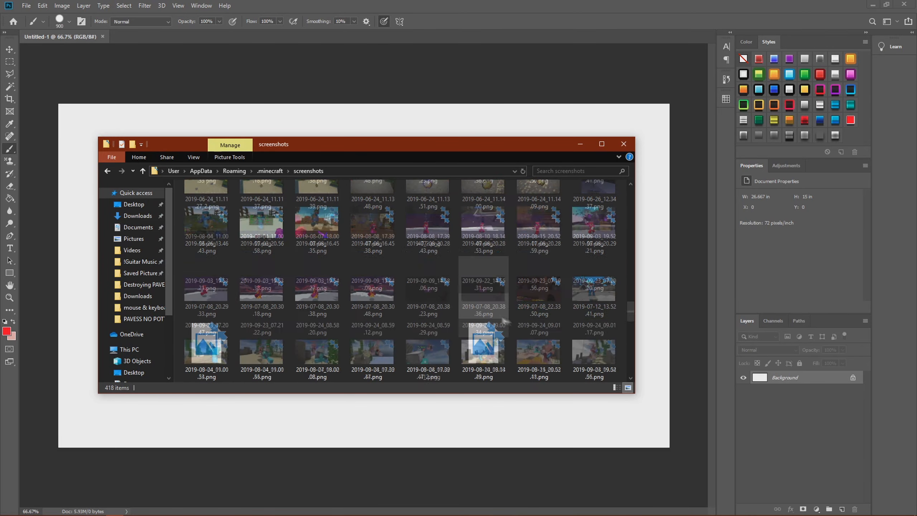
scroll(513, 334, "down", 3)
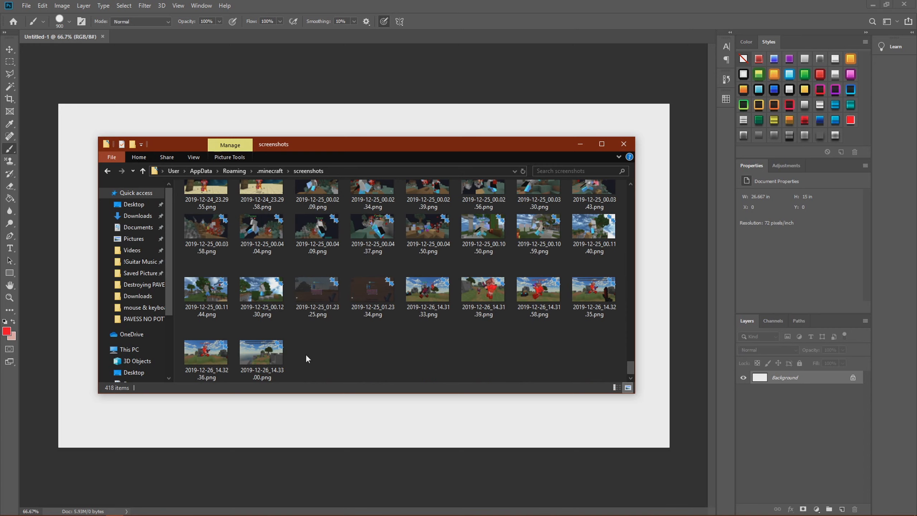
left_click(187, 361)
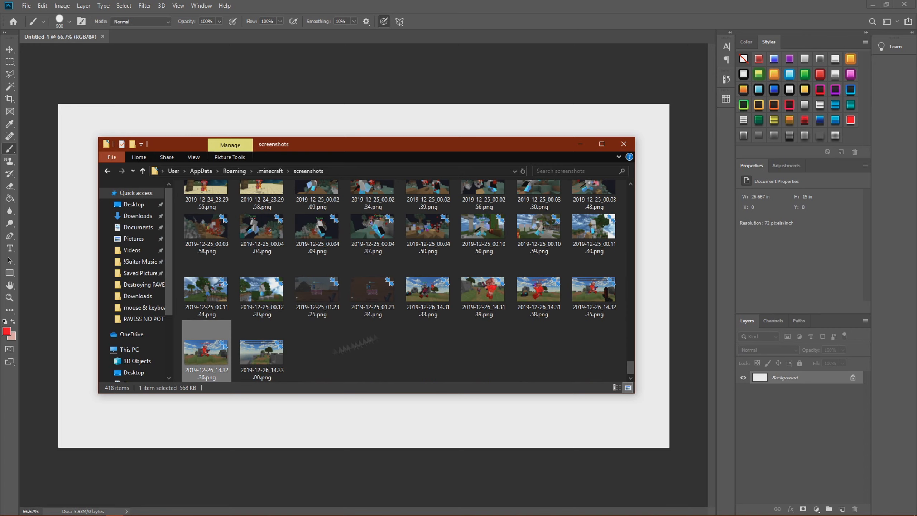
double_click(428, 309)
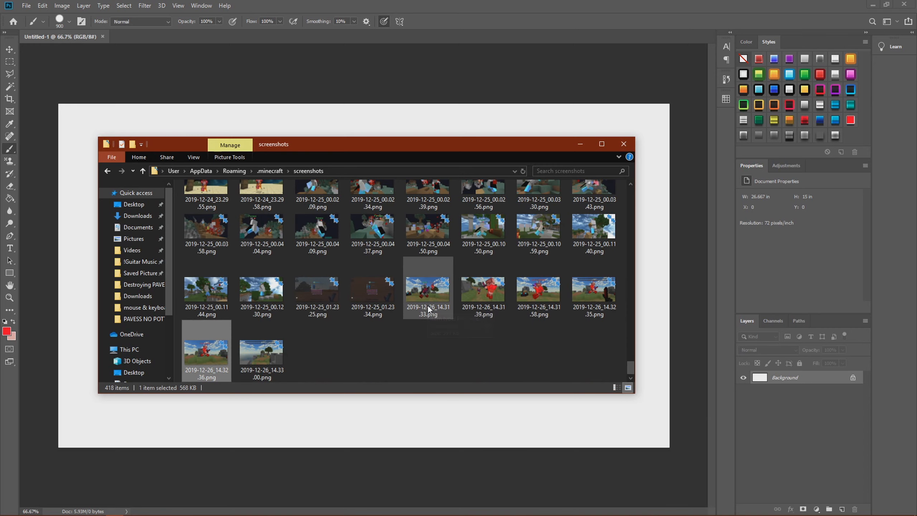
left_click(808, 7)
double_click(538, 291)
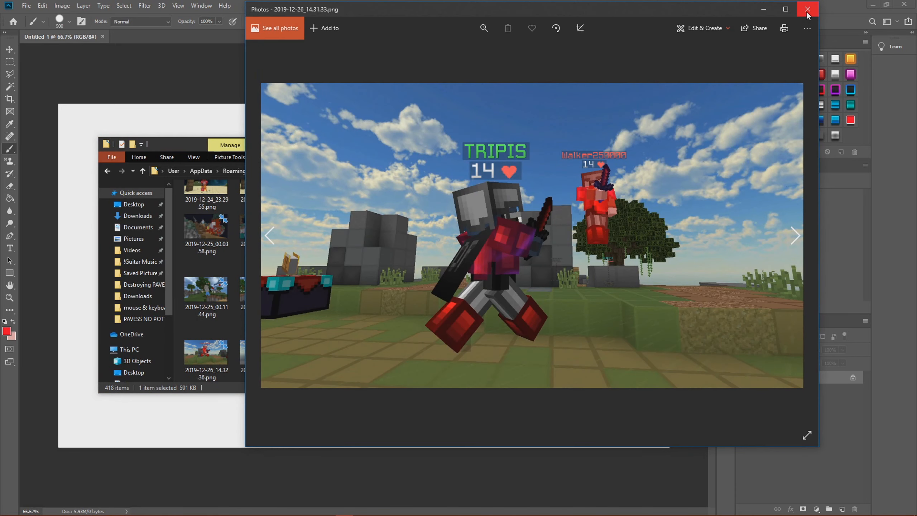
left_click(808, 7)
- Place 2019-12-26_14.31.33.png at full canvas size in the Photoshop document and rasterize its layer
left_click_drag(437, 300, 466, 419)
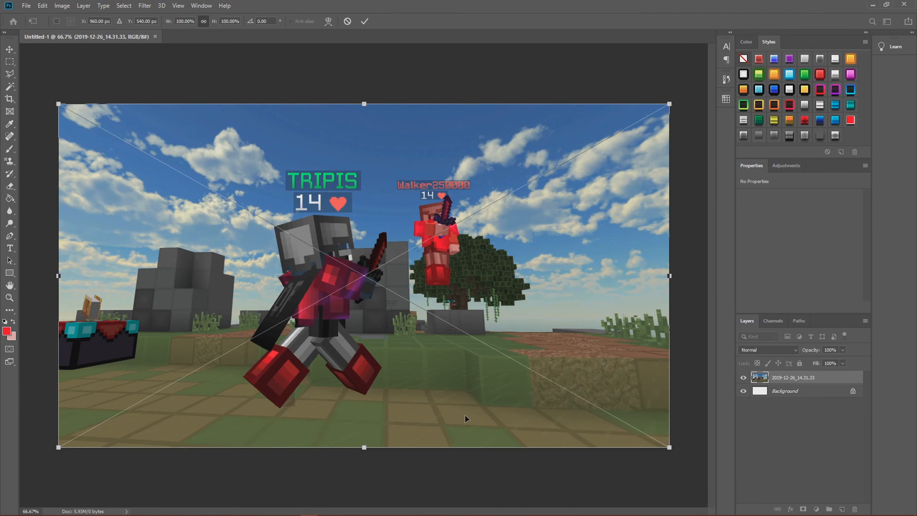
left_click(365, 22)
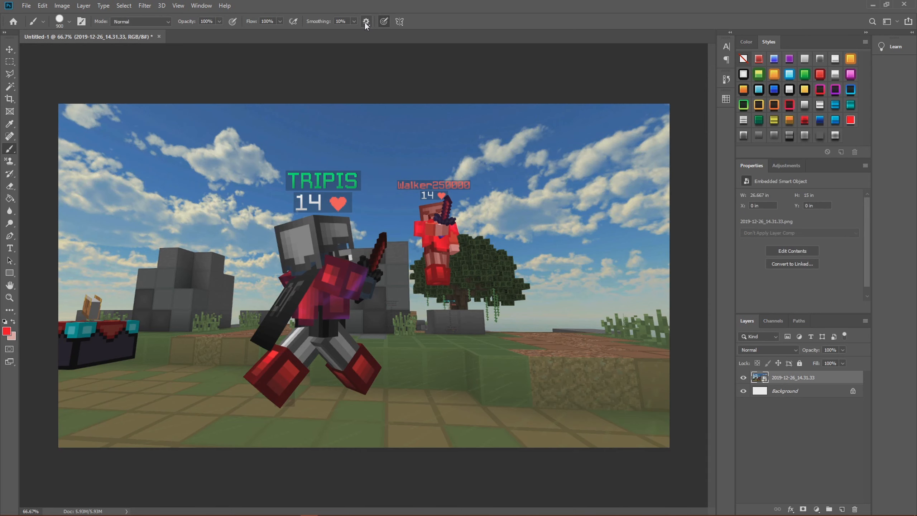
right_click(792, 382)
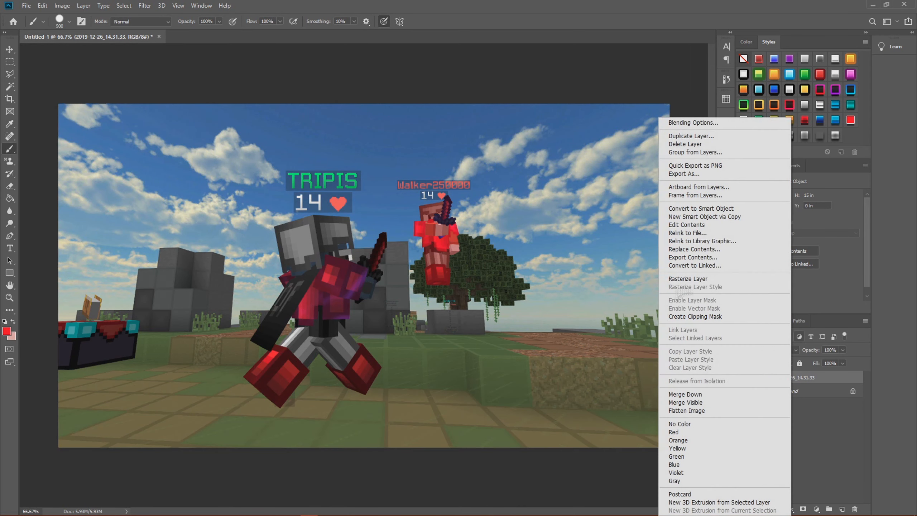
left_click(815, 422)
right_click(790, 378)
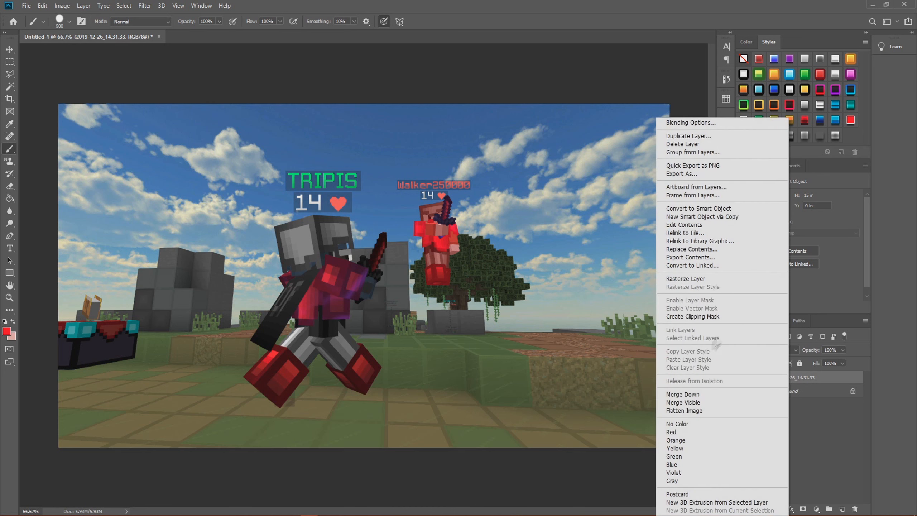
left_click(725, 280)
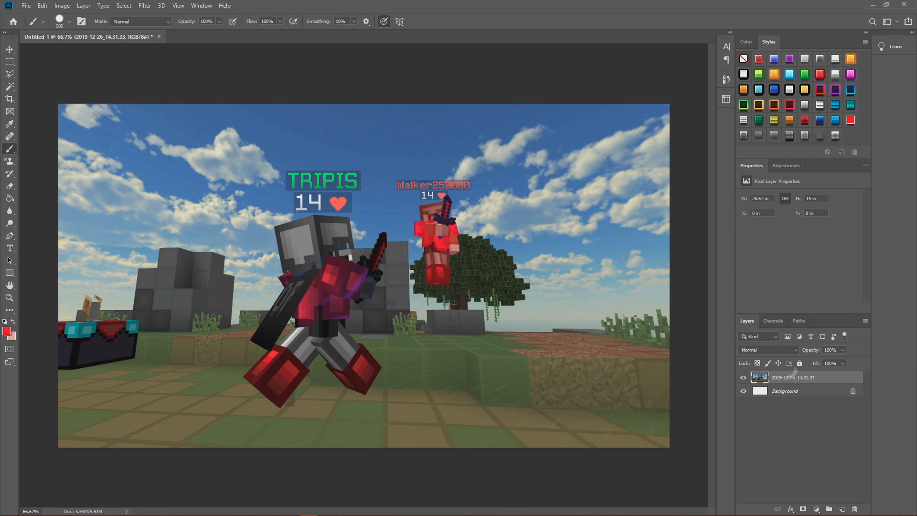
- Free-transform the screenshot layer, enlarging it to about 134 % and rotating it slightly clockwise so both fighters fill the frame
key("ctrl+t")
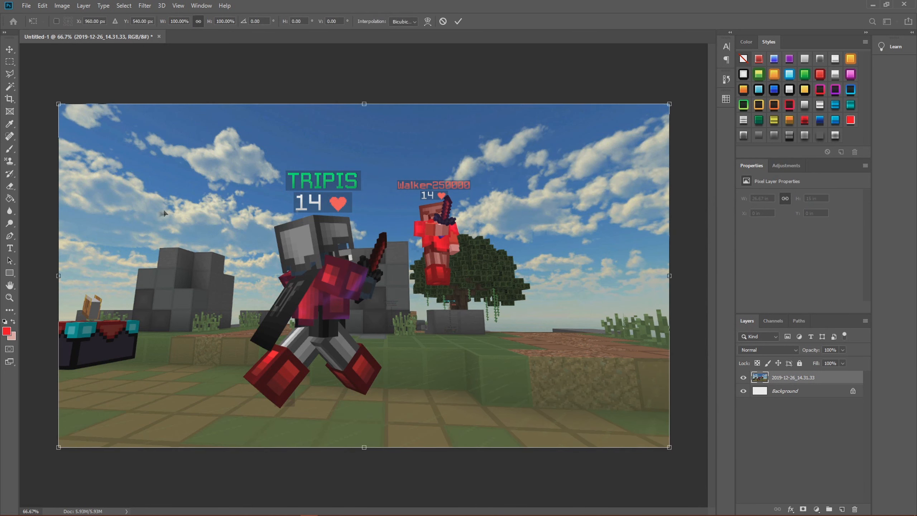
scroll(165, 213, "down", 3)
left_click_drag(222, 197, 88, 131)
left_click_drag(346, 244, 401, 272)
left_click_drag(548, 149, 532, 169)
left_click_drag(454, 230, 479, 229)
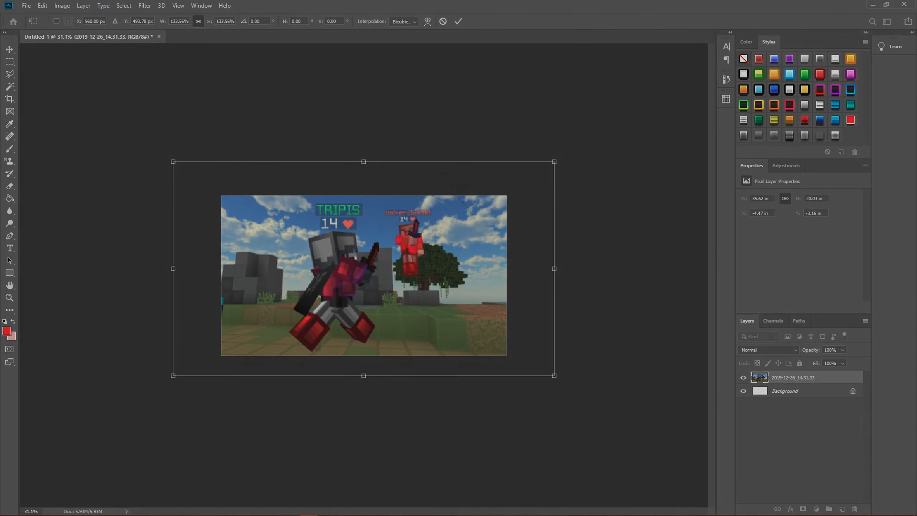
left_click_drag(379, 127, 365, 129)
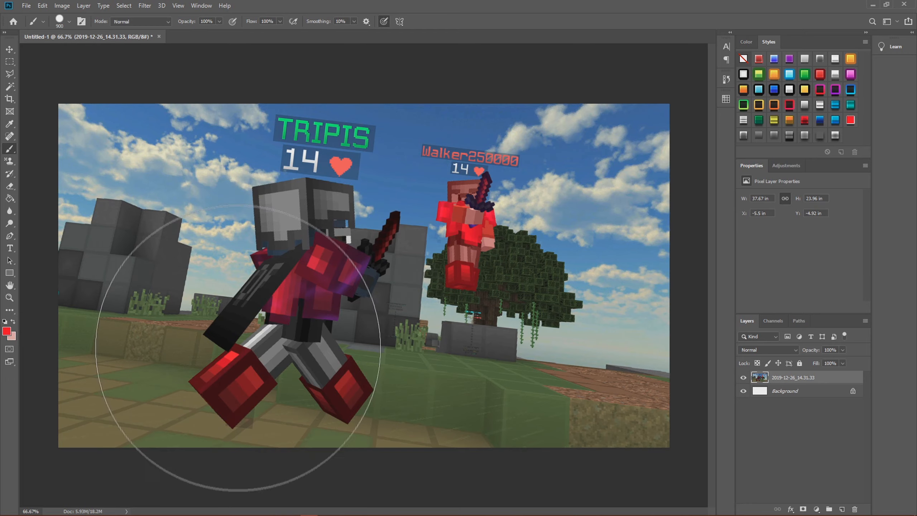
- Heal away parts of the green name tag above the foreground player with the Spot Healing Brush
scroll(256, 282, "up", 2)
scroll(187, 300, "up", 1)
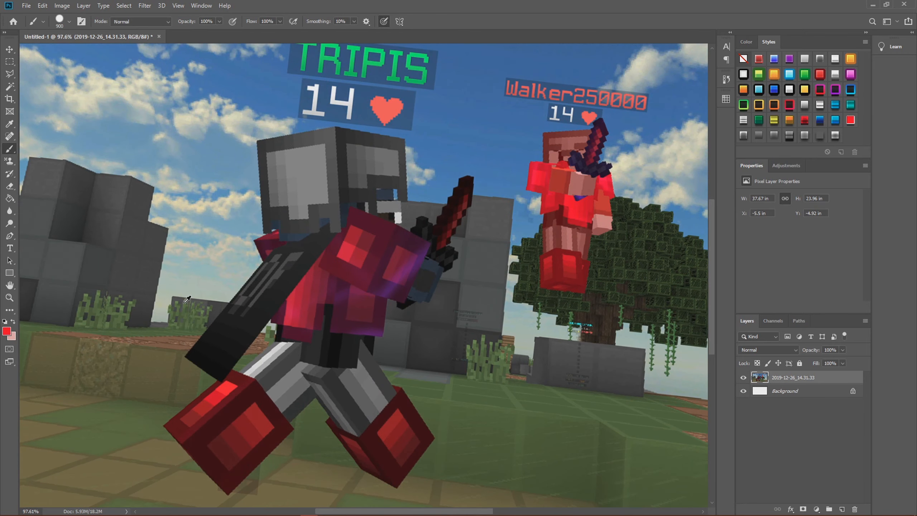
scroll(187, 299, "up", 1)
scroll(187, 299, "down", 1)
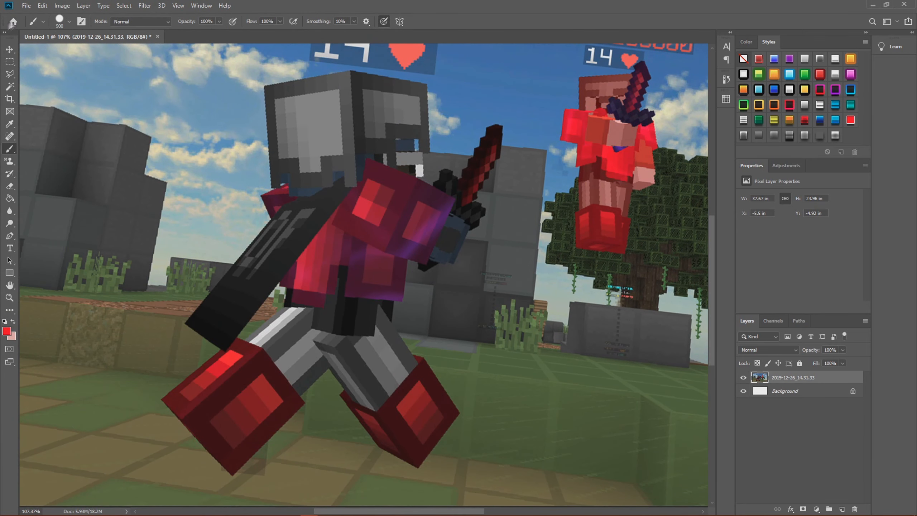
scroll(368, 229, "up", 4)
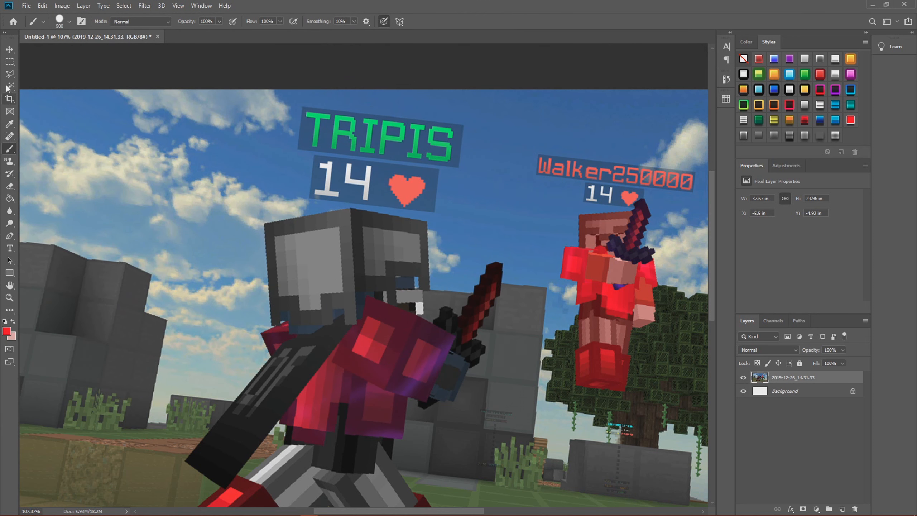
left_click(8, 139)
right_click(10, 139)
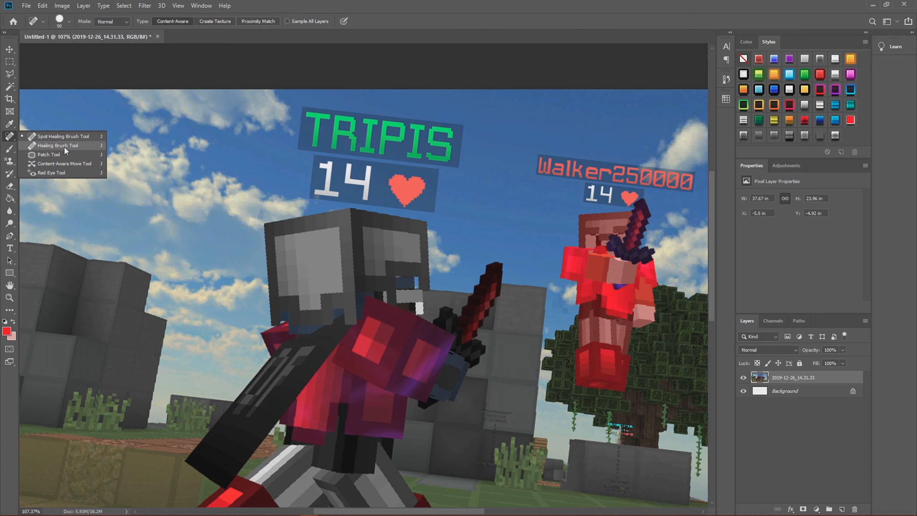
left_click(71, 137)
left_click_drag(302, 121, 364, 124)
left_click_drag(389, 127, 346, 121)
left_click_drag(448, 136, 409, 134)
left_click_drag(457, 154, 369, 134)
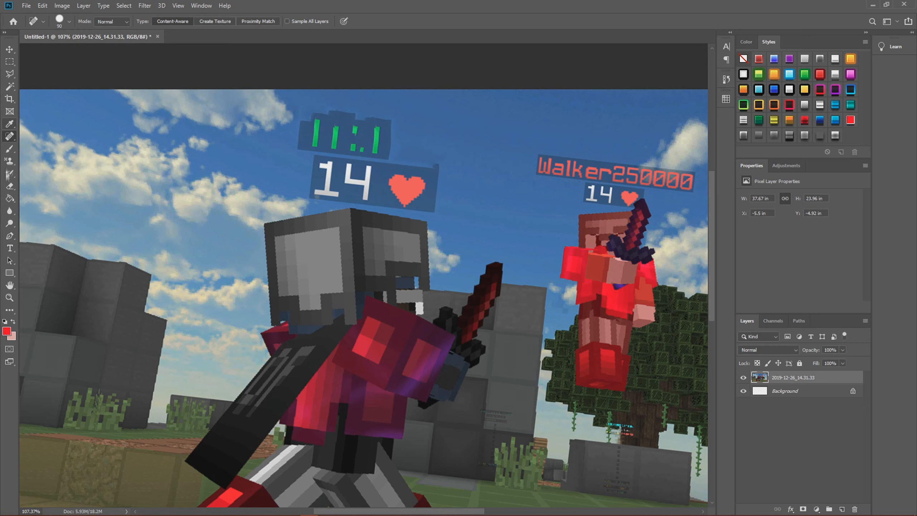
- Paint over the rest of the foreground player's name tag and health label in sampled sky blue with a 90 px Soft Round brush
key("b")
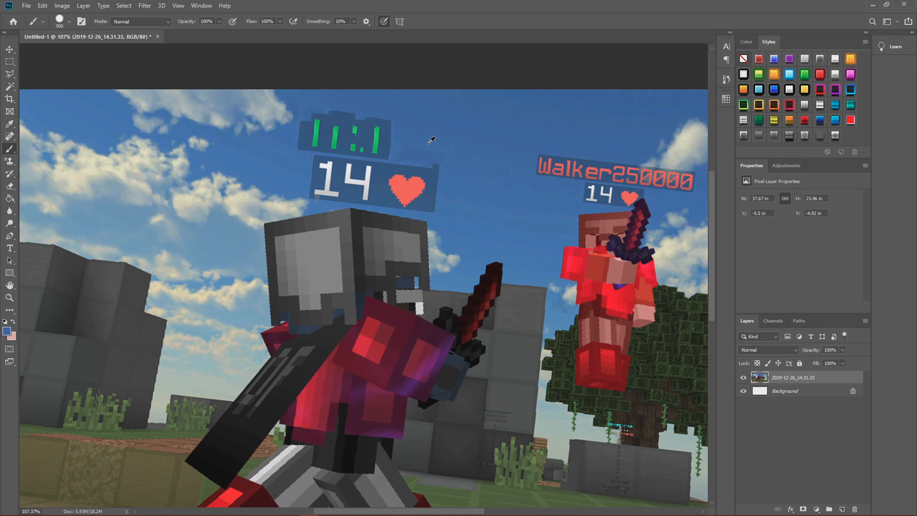
left_click(67, 22)
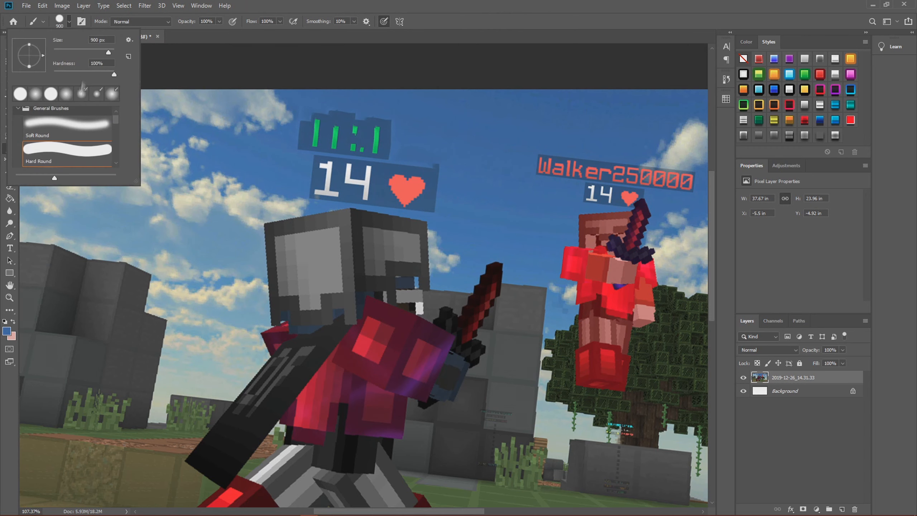
left_click(67, 133)
left_click(400, 22)
left_click(437, 15)
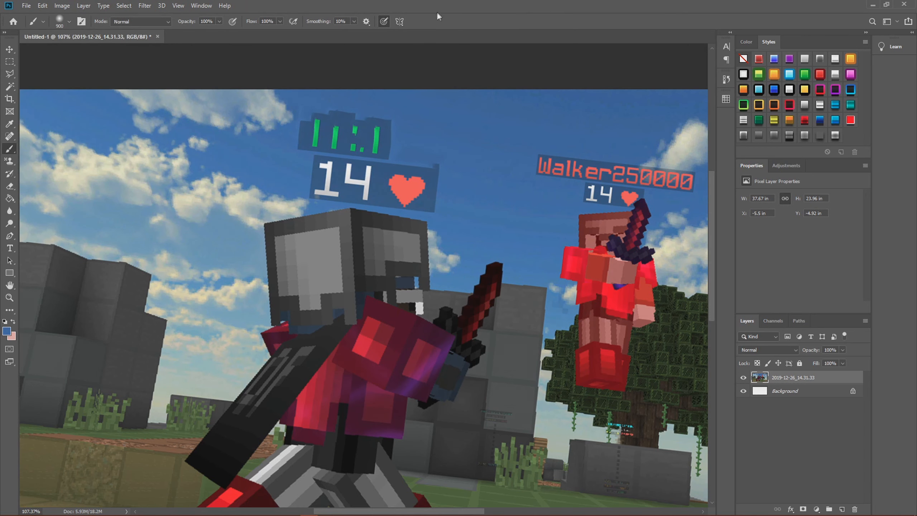
key("bracketleft")
key("bracketleft")
key("bracketleft")
key("bracketleft")
key("bracketleft")
key("bracketleft")
key("bracketleft")
key("bracketleft")
key("bracketleft")
key("bracketleft")
key("bracketleft")
key("bracketleft")
key("bracketleft")
key("bracketleft")
key("bracketleft")
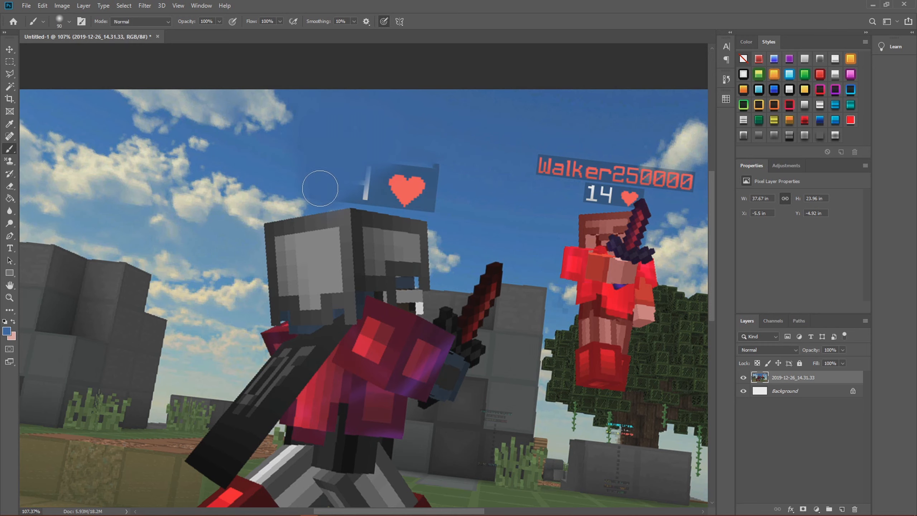
mouse_move(317, 133)
left_mouse_down()
mouse_move(439, 174)
mouse_move(363, 166)
mouse_move(354, 184)
mouse_move(432, 199)
mouse_move(347, 187)
left_mouse_up()
- Paint sky blue over the name tag and health label above the red player
scroll(347, 187, "down", 4)
scroll(501, 132, "up", 7)
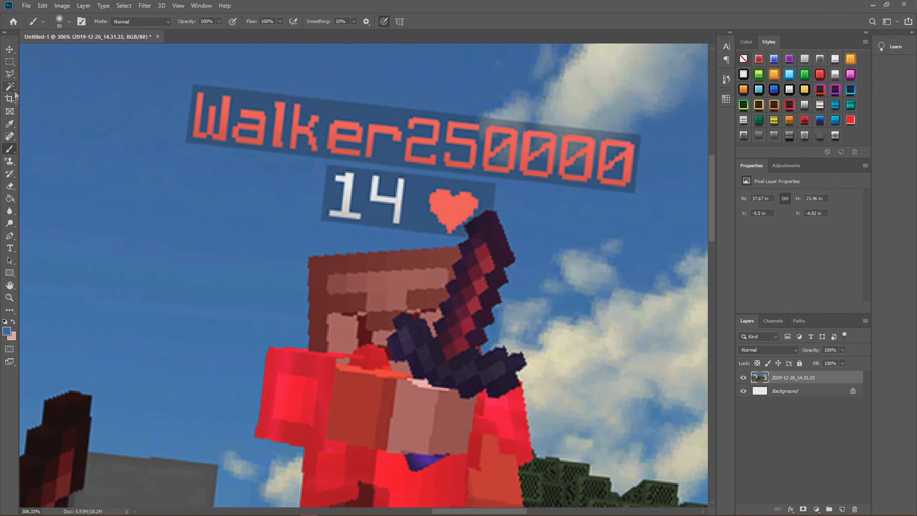
mouse_move(169, 119)
left_mouse_down()
mouse_move(225, 106)
mouse_move(308, 127)
mouse_move(428, 137)
mouse_move(375, 186)
mouse_move(633, 158)
left_mouse_up()
scroll(633, 157, "down", 4)
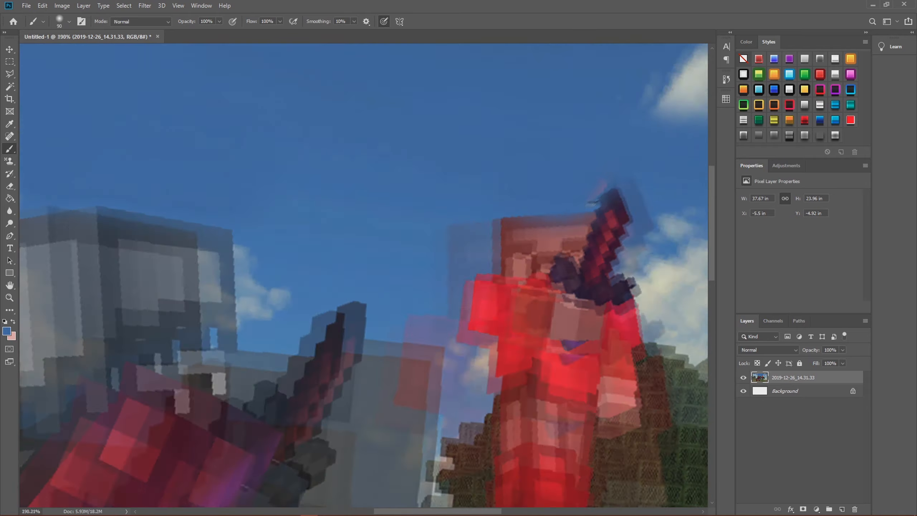
- Clean up the leftover label pixels around the red player's raised sword with a very small Hard Round brush
scroll(602, 191, "up", 10)
left_click(69, 22)
left_click(66, 155)
left_click(465, 249)
key("bracketleft")
key("bracketleft")
key("bracketleft")
key("bracketleft")
key("bracketleft")
key("bracketleft")
key("bracketleft")
key("bracketleft")
key("bracketleft")
key("bracketleft")
key("bracketleft")
key("bracketleft")
key("bracketleft")
key("bracketleft")
key("bracketleft")
key("bracketleft")
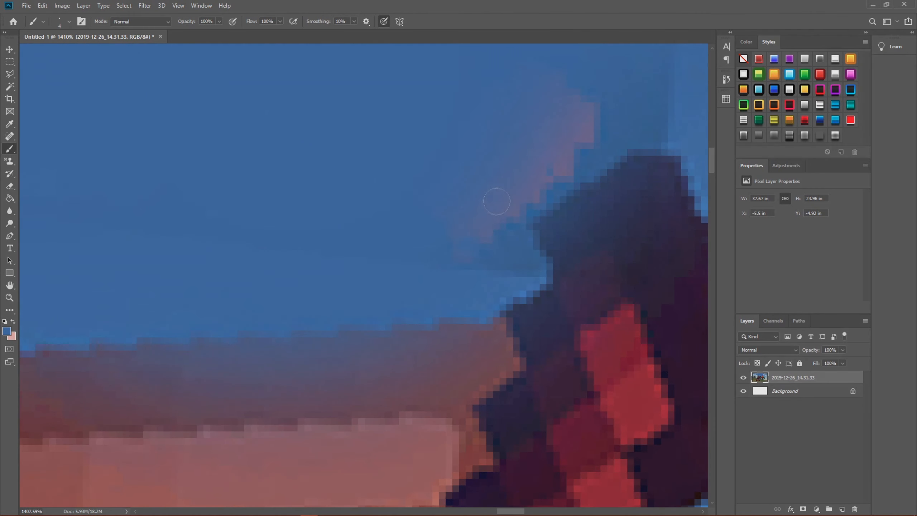
left_click(69, 22)
left_click(589, 130)
mouse_move(585, 135)
left_mouse_down()
mouse_move(523, 204)
mouse_move(490, 210)
mouse_move(554, 134)
left_mouse_up()
scroll(490, 231, "down", 12)
scroll(373, 239, "up", 10)
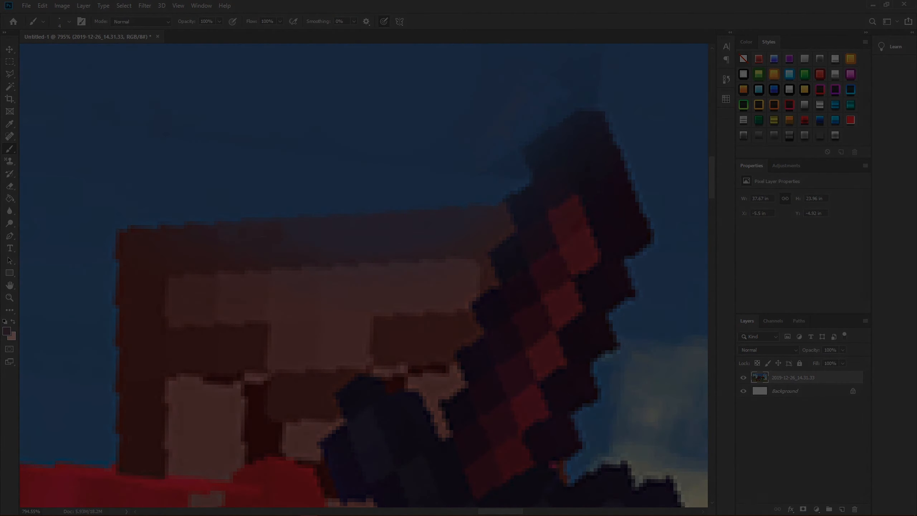
scroll(289, 240, "down", 10)
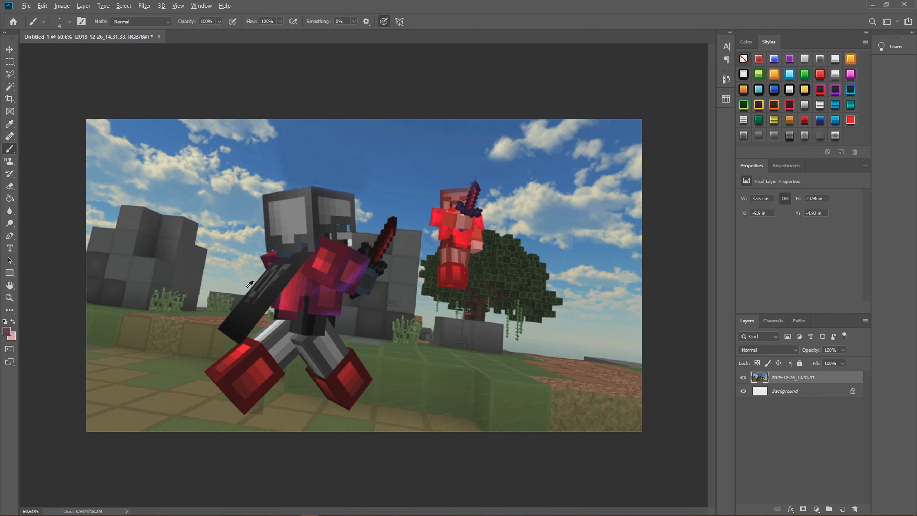
key("ctrl+plus")
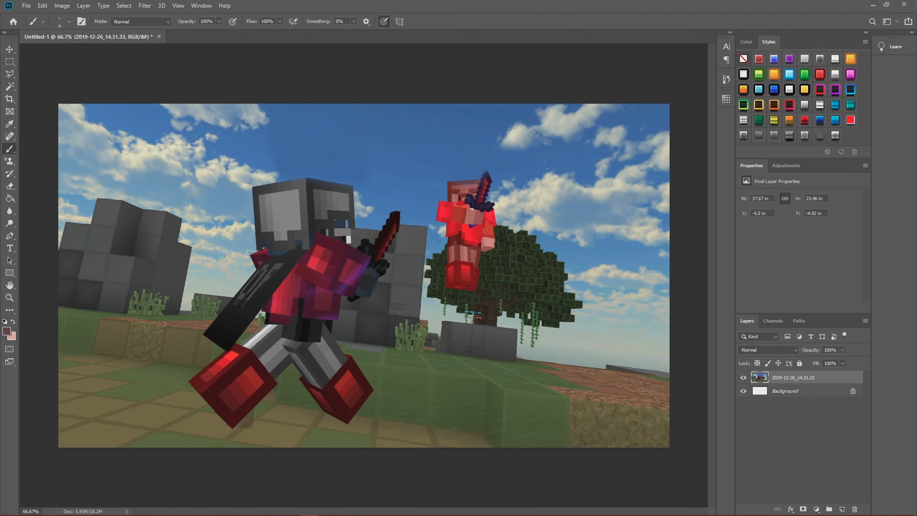
- Begin a Polygonal Lasso outline of the foreground player, tracing the rear boot and the lower end of the cape
left_click(8, 75)
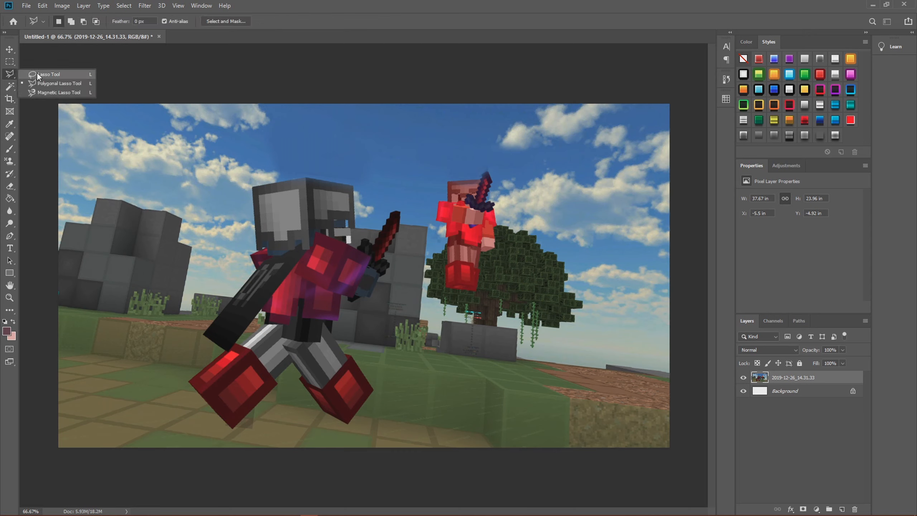
left_click(39, 74)
left_click(11, 76)
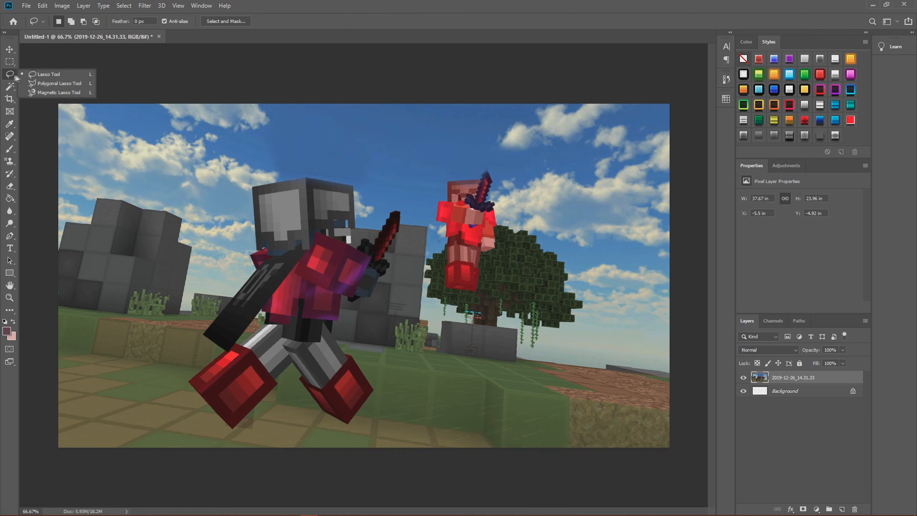
left_click(44, 82)
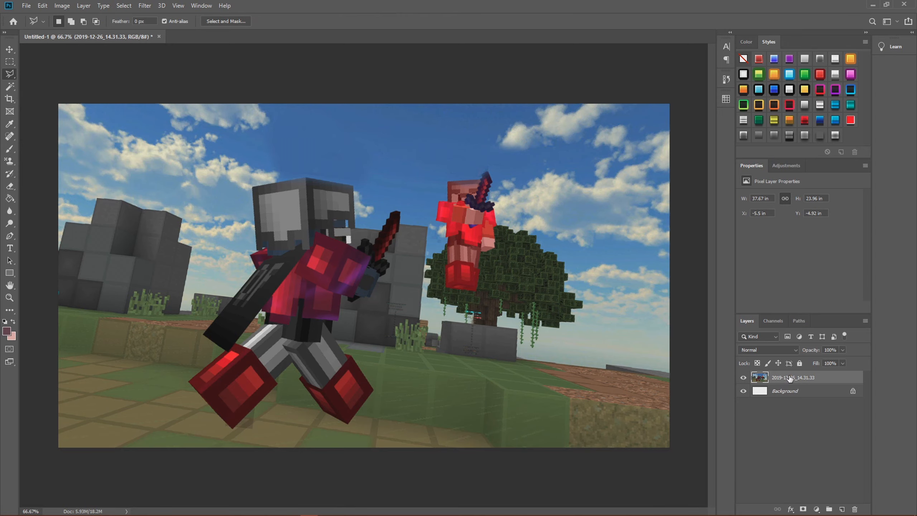
scroll(199, 401, "up", 14)
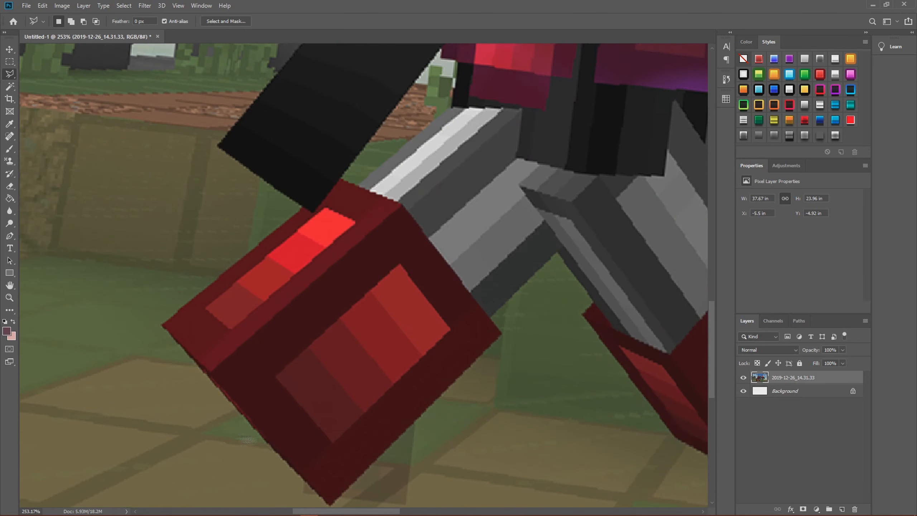
scroll(314, 429, "down", 1)
left_click(330, 460)
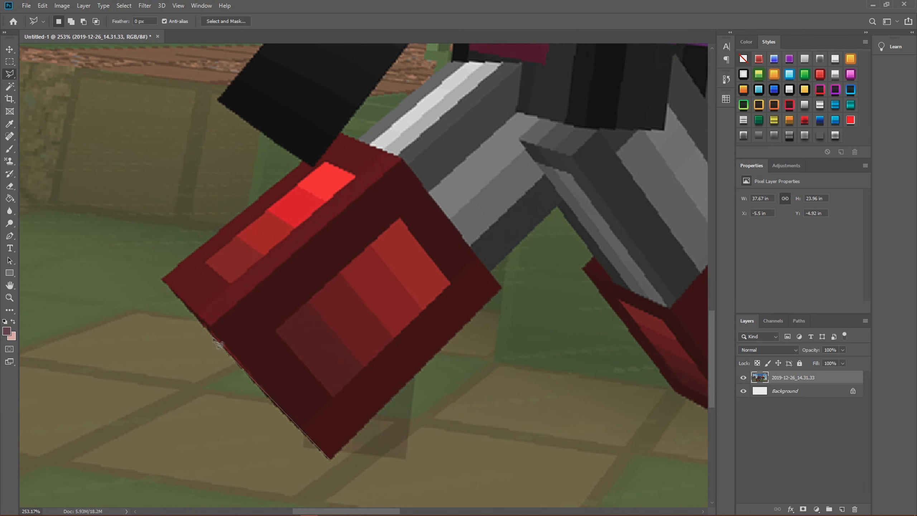
left_click(162, 277)
left_click(304, 161)
left_click(221, 105)
- Continue the lasso outline up past the rear shoulder and around the helmet to the front of the face
scroll(222, 105, "up", 10)
left_click(421, 269)
left_click(397, 215)
left_click(431, 198)
left_click(421, 198)
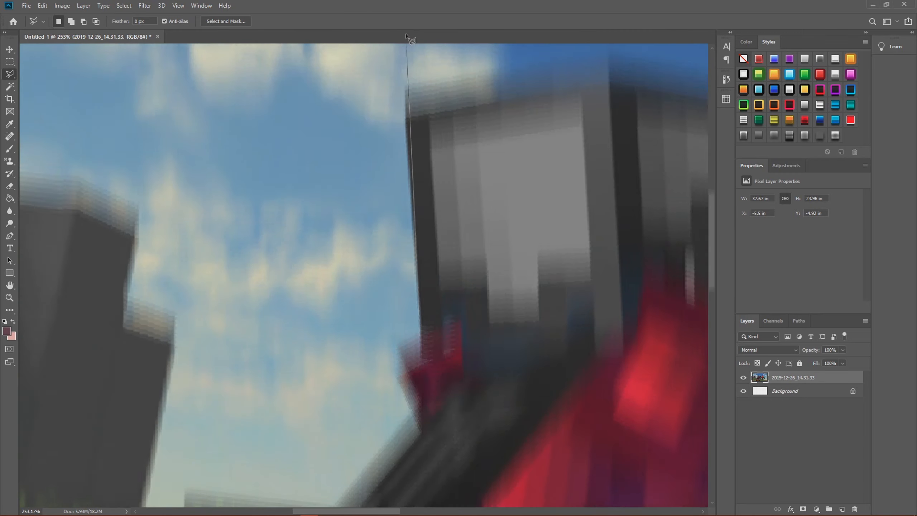
left_click(405, 130)
left_click(608, 94)
left_click(462, 125)
left_click(469, 287)
left_click(453, 288)
left_click(454, 344)
left_click(439, 346)
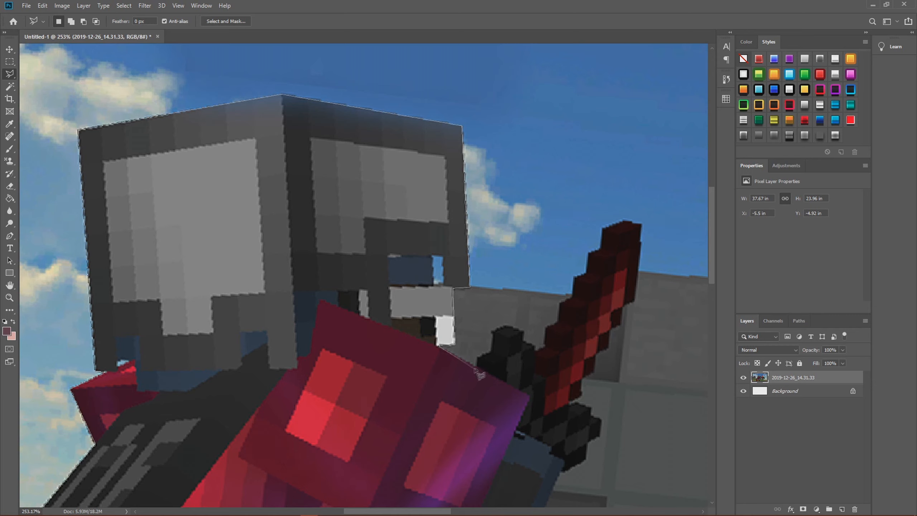
- Continue the lasso outline from the raised arm around the upper part of the sword's hilt
left_click(477, 367)
left_click(477, 358)
left_click(491, 352)
left_click(492, 334)
left_click(505, 326)
left_click(523, 331)
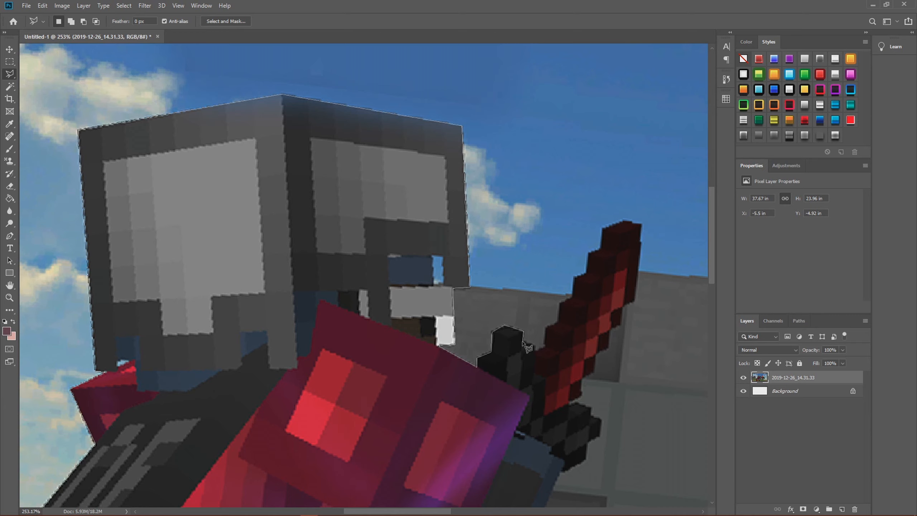
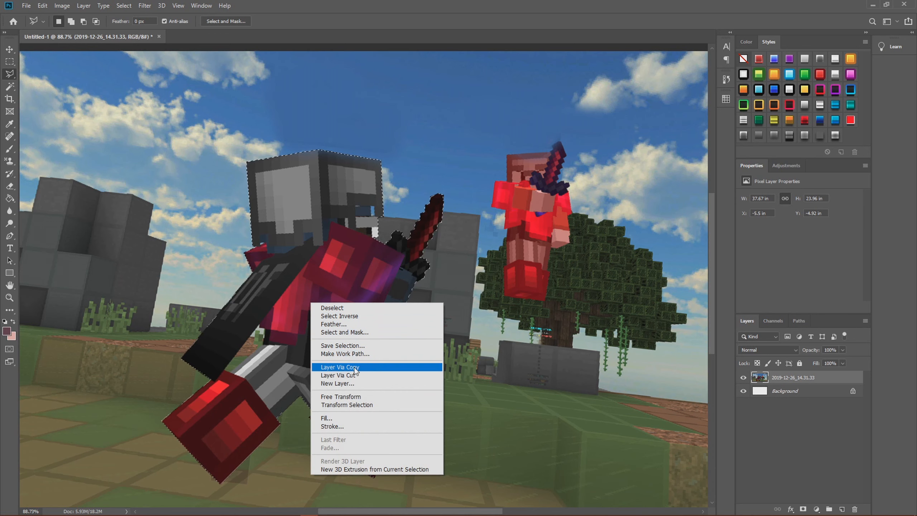
- Copy the selected player to a new layer and hide the screenshot layer to inspect the cutout's edges
left_click(332, 377)
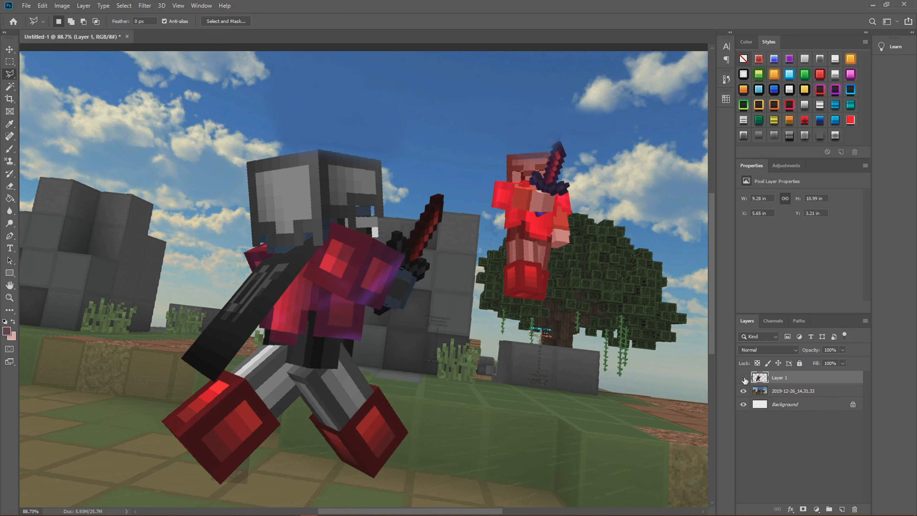
left_click(743, 390)
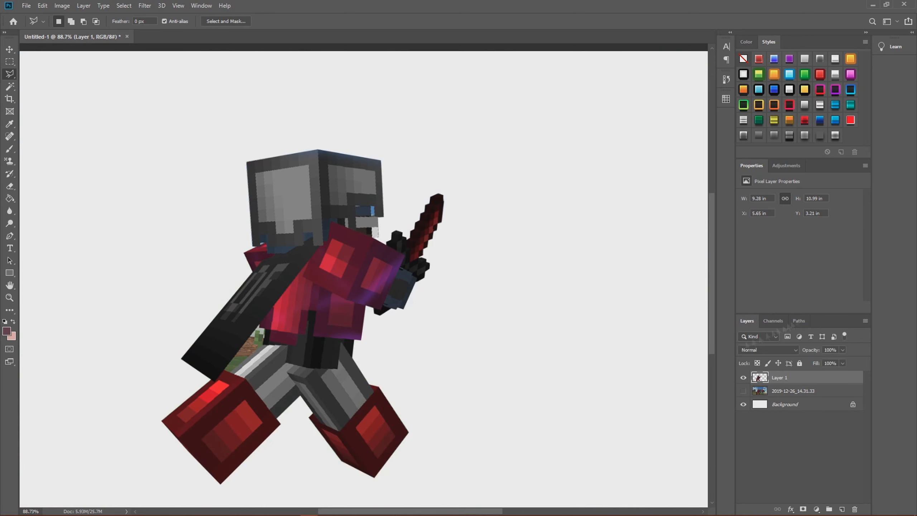
scroll(242, 327, "down", 4)
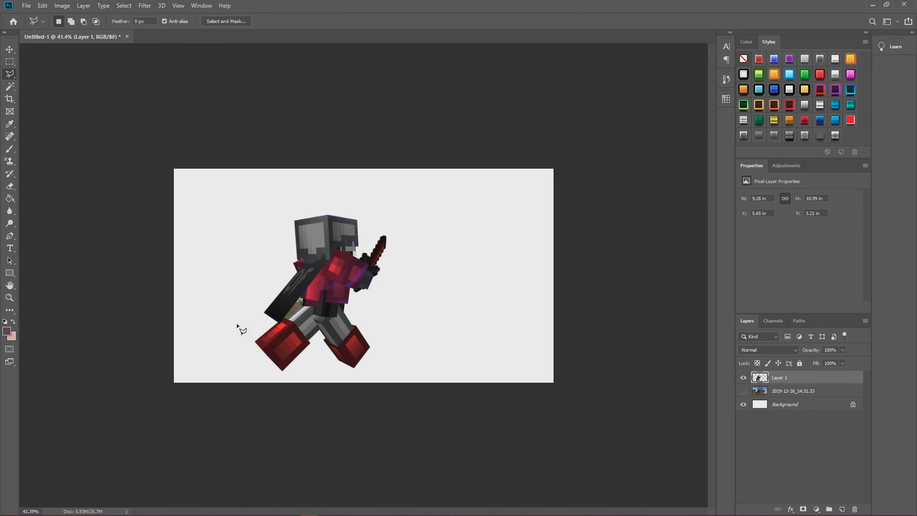
scroll(240, 327, "up", 3)
scroll(252, 255, "up", 8)
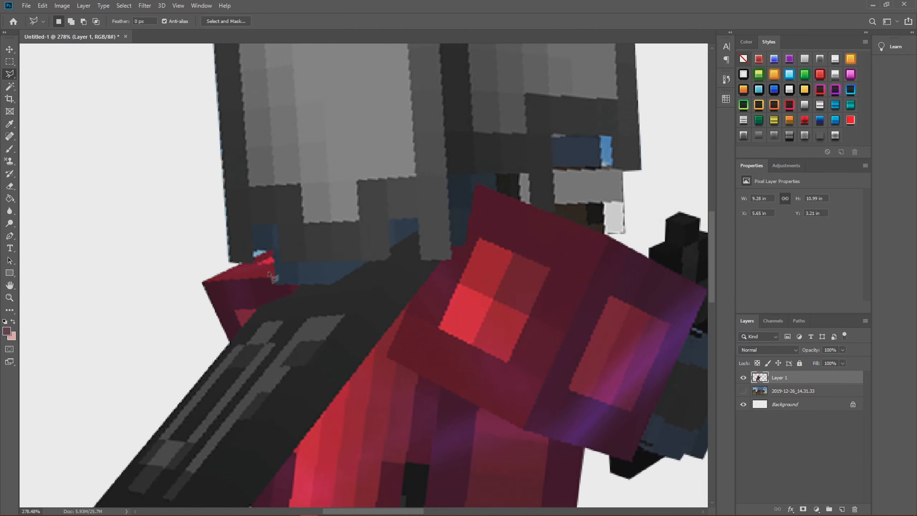
scroll(302, 244, "down", 8)
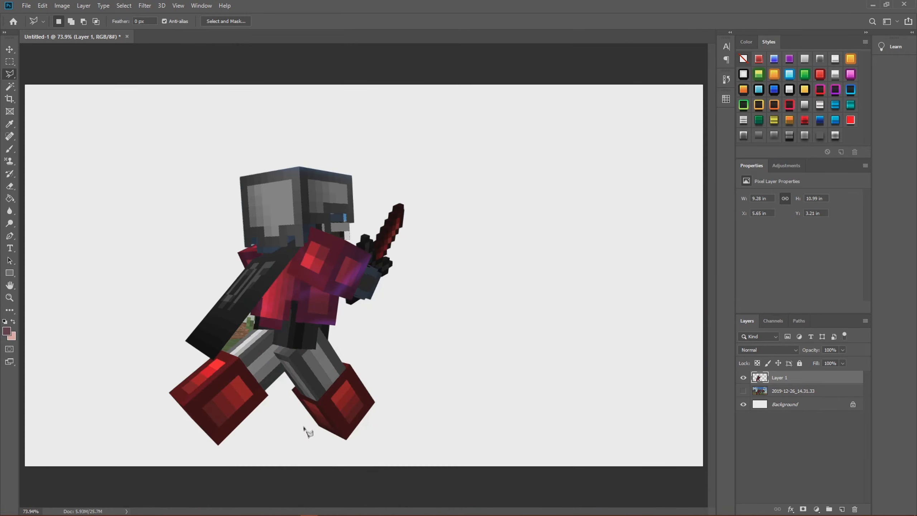
- Outline the leftover background patch between the cape, shirt and rear leg of the foreground player, delete it and deselect
scroll(303, 430, "up", 5)
scroll(221, 329, "up", 2)
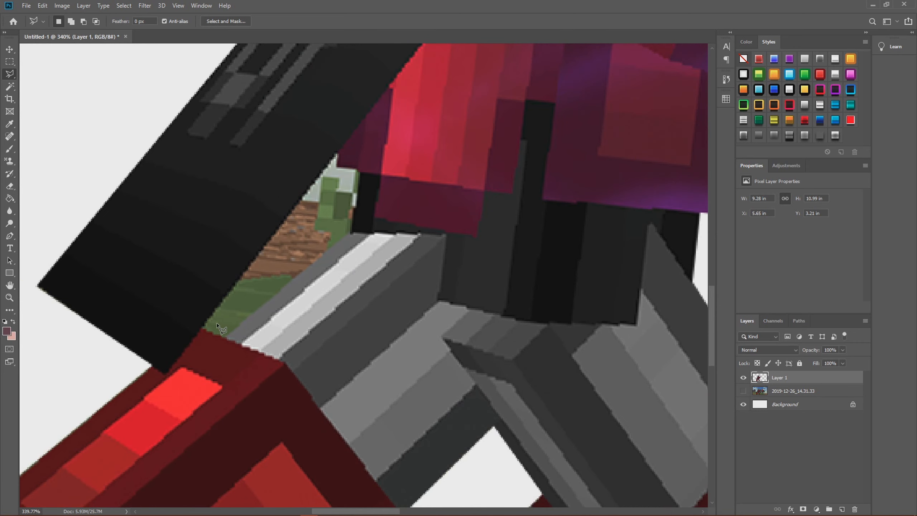
scroll(213, 314, "up", 1)
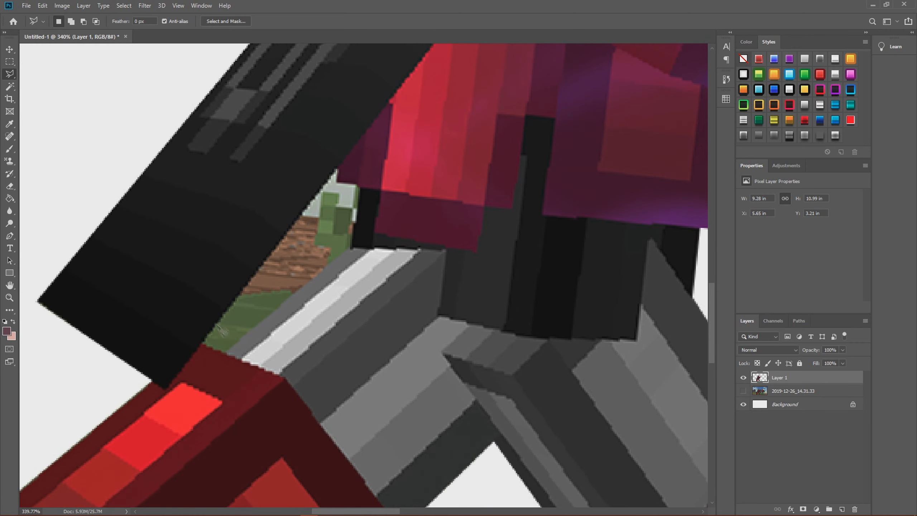
left_click(203, 344)
left_click(224, 352)
left_click(352, 249)
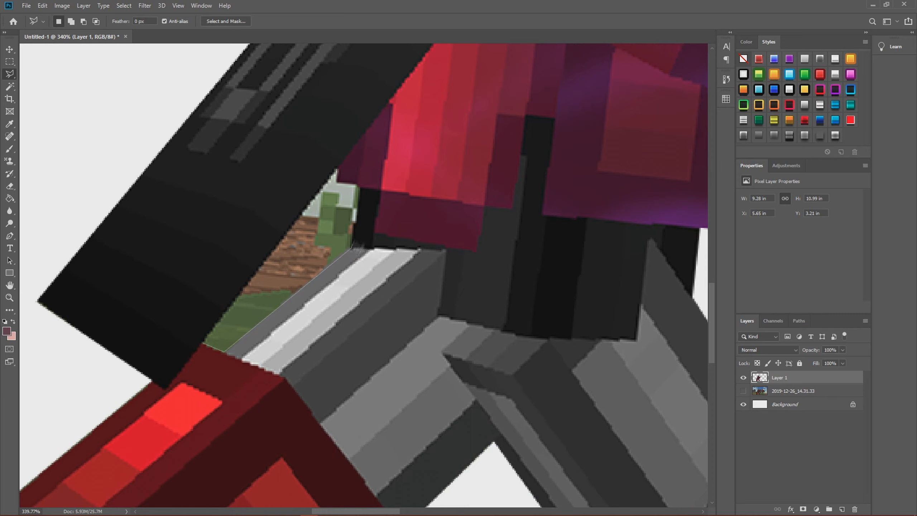
left_click(359, 187)
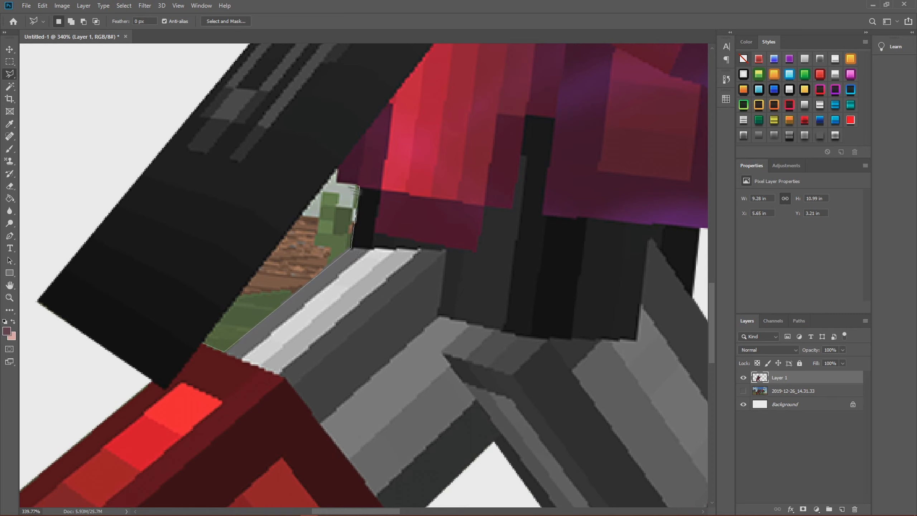
double_click(336, 169)
key("Delete")
key("ctrl+d")
- Outline and remove the small leftover background patch between the helmet's rear corner and the shoulder
scroll(473, 211, "up", 13)
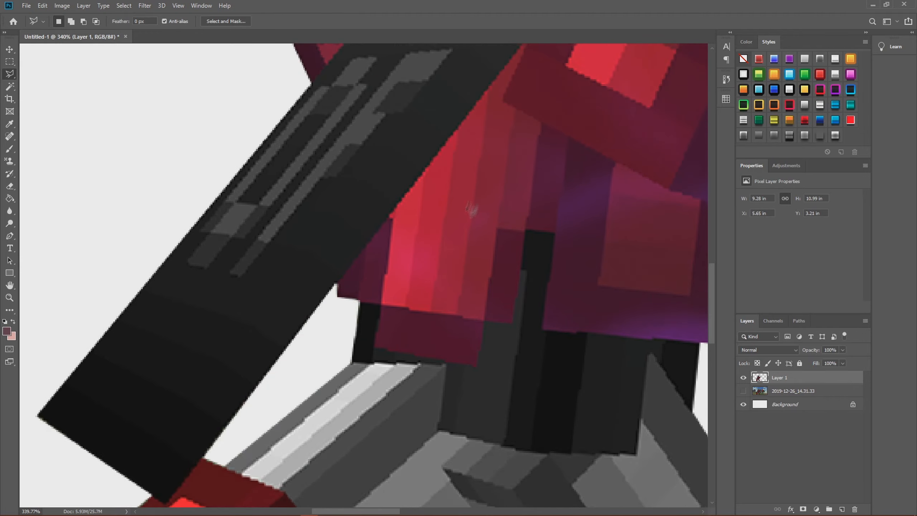
left_click(341, 163)
left_click(340, 154)
left_click(356, 155)
left_click(341, 164)
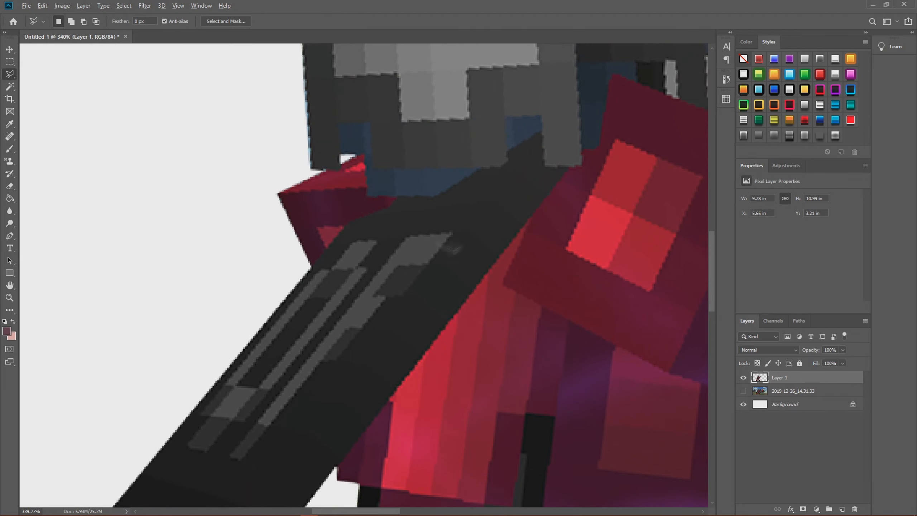
- Toggle the screenshot layer's visibility to check the foreground player's cutout, and leave the layer shown
scroll(376, 171, "down", 8)
scroll(363, 191, "up", 12)
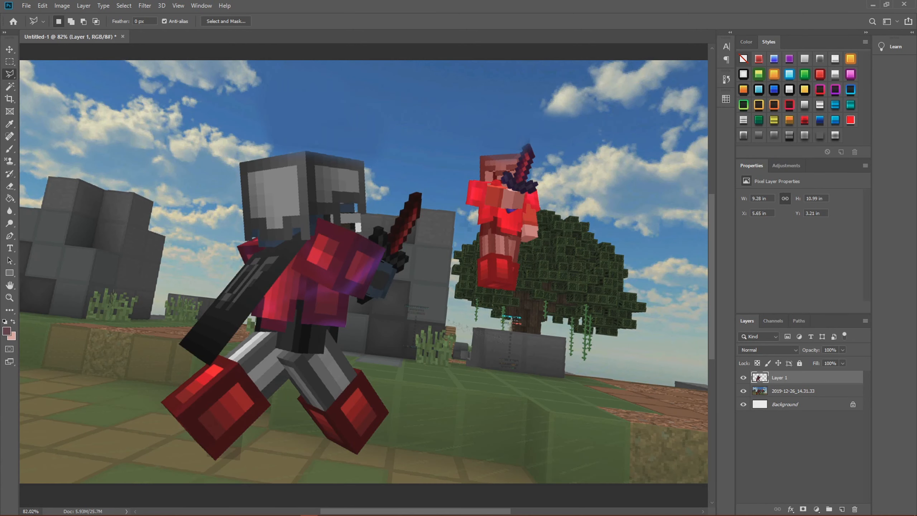
left_click(743, 390)
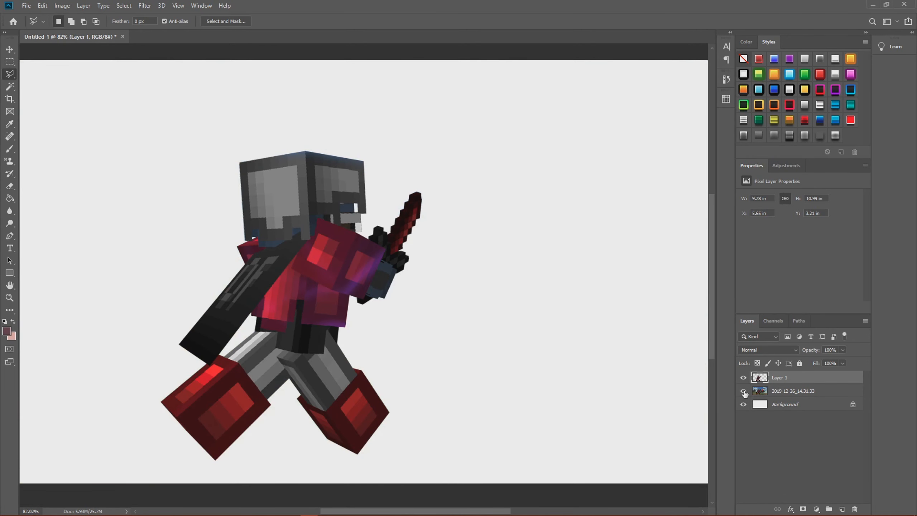
left_click(743, 391)
left_click(743, 391)
left_click(743, 392)
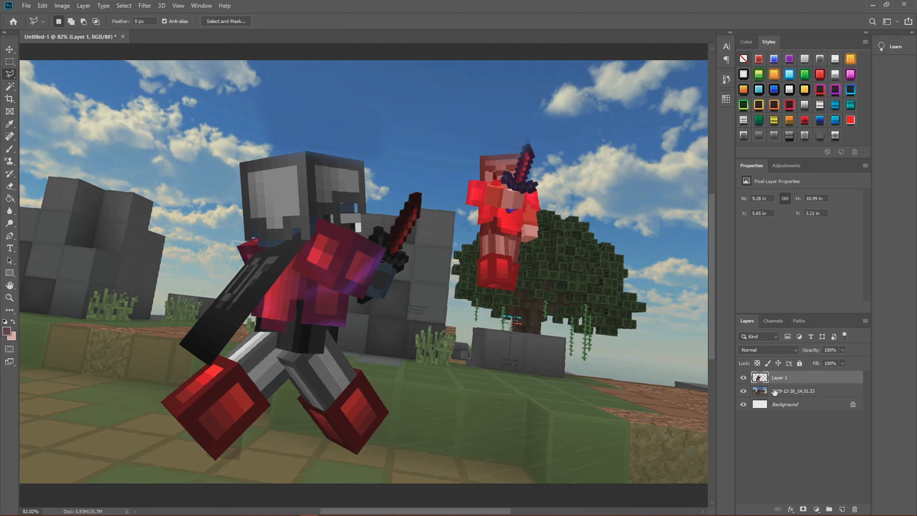
- On the screenshot layer, begin a lasso outline of the distant red player, tracing the boots and leg up to the shirt's hem
left_click(776, 392)
scroll(540, 189, "up", 11)
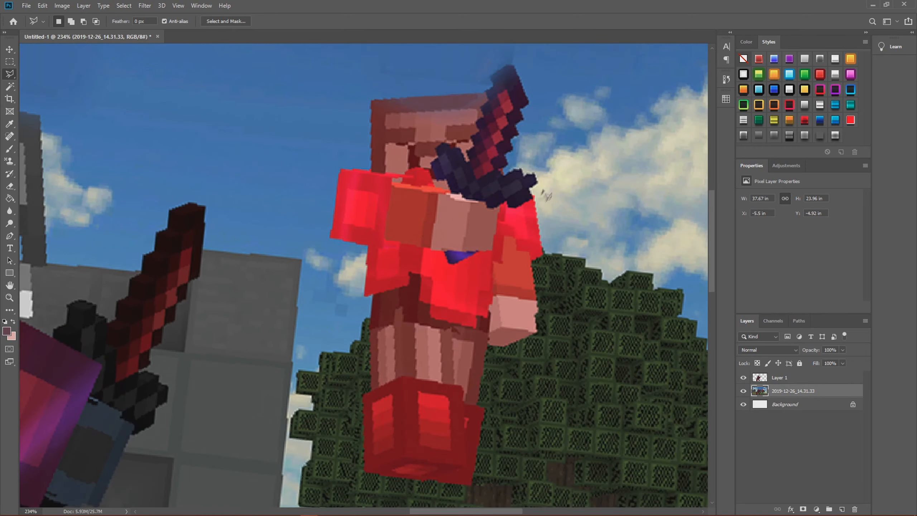
scroll(613, 321, "up", 2)
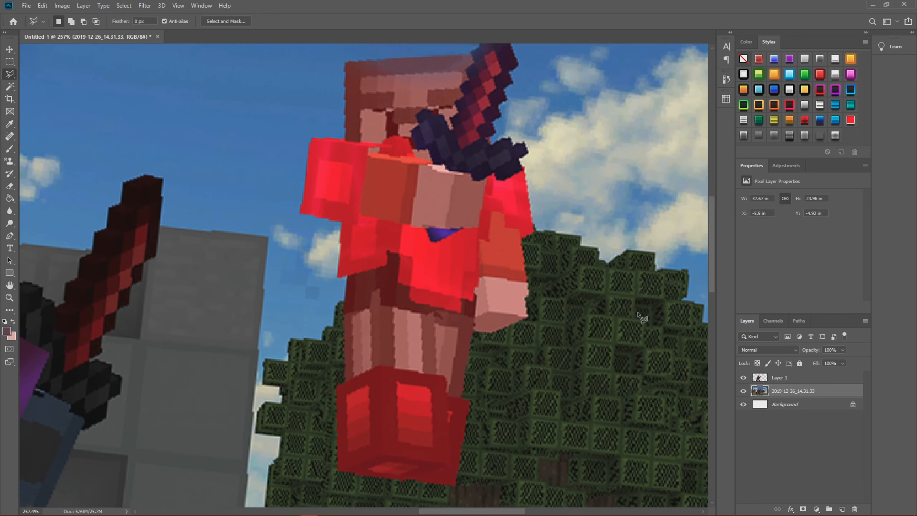
left_click(455, 486)
left_click(402, 481)
left_click(338, 471)
left_click(337, 384)
left_click(345, 380)
left_click(346, 276)
left_click(337, 277)
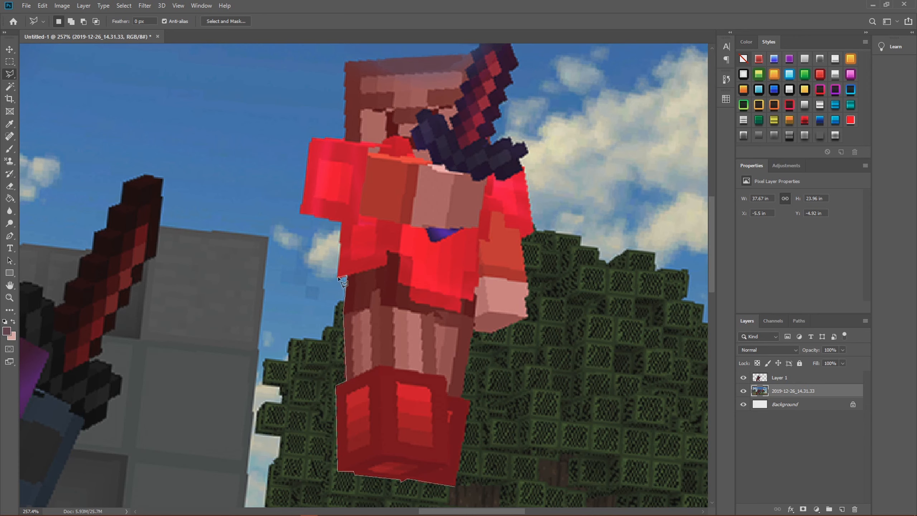
- Continue the red player's outline around the raised arm's sleeve and the helmet to the sword blade
left_click(340, 220)
left_click(300, 213)
left_click(310, 138)
left_click(345, 140)
left_click(344, 62)
left_click(471, 54)
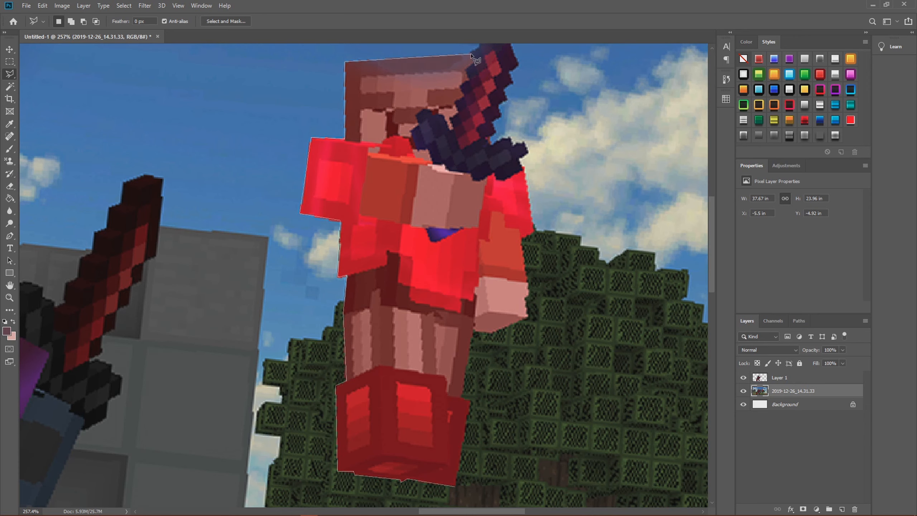
- Continue the red player's outline around the sword's tip, down the blade and along its hilt
scroll(471, 54, "up", 4)
left_click(476, 201)
left_click(502, 190)
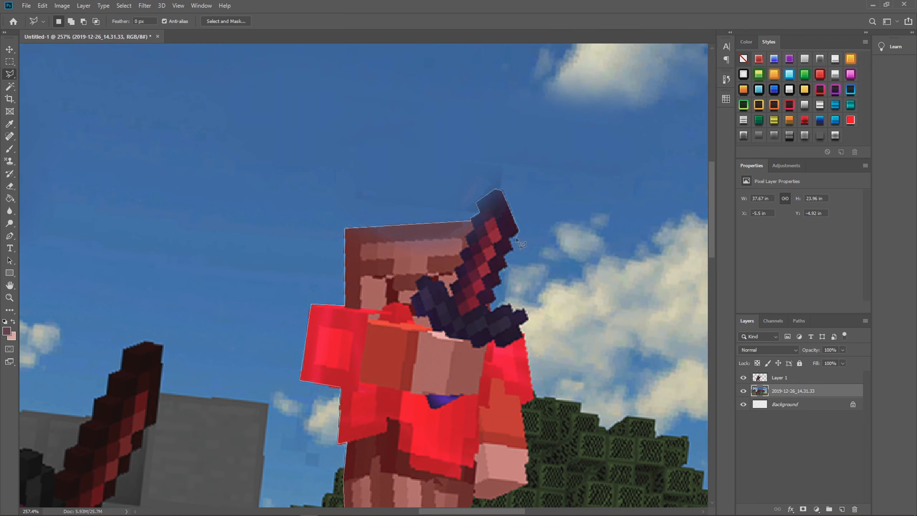
left_click(519, 232)
left_click(509, 239)
left_click(492, 311)
left_click(509, 305)
left_click(512, 310)
left_click(524, 309)
- Finish the red player's outline down the lowered arm, hand and leg, closing it at the boot
scroll(531, 415, "down", 5)
left_click(526, 224)
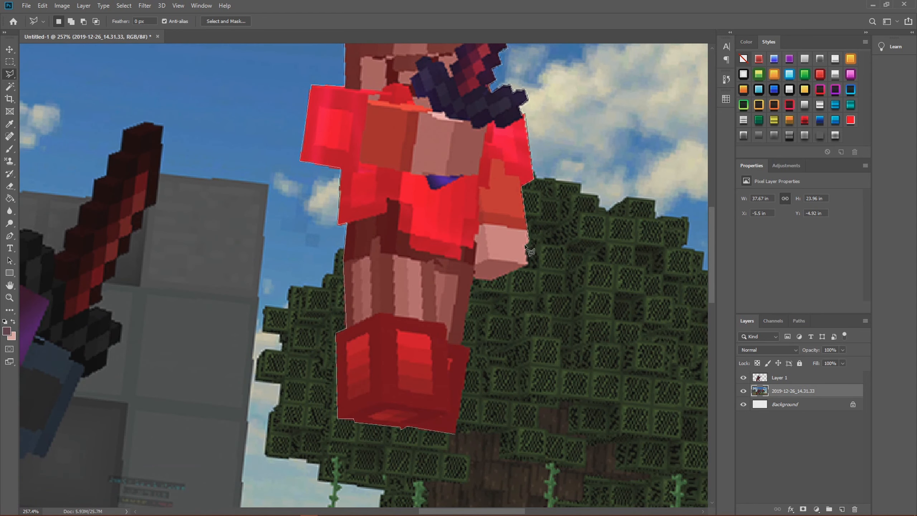
left_click(529, 264)
left_click(491, 281)
left_click(473, 281)
left_click(461, 345)
left_click(455, 432)
- Copy the selected red player to a new layer and fit the whole canvas in view
right_click(436, 249)
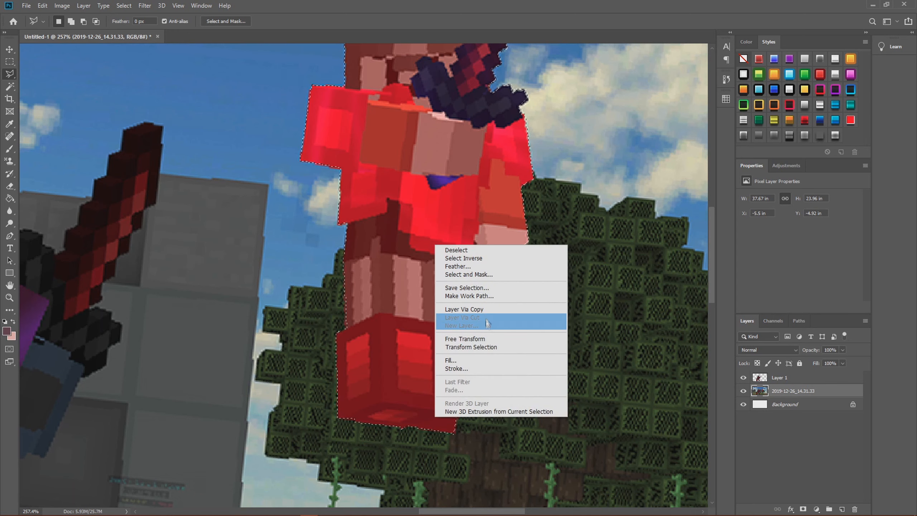
left_click(464, 309)
key("ctrl+0")
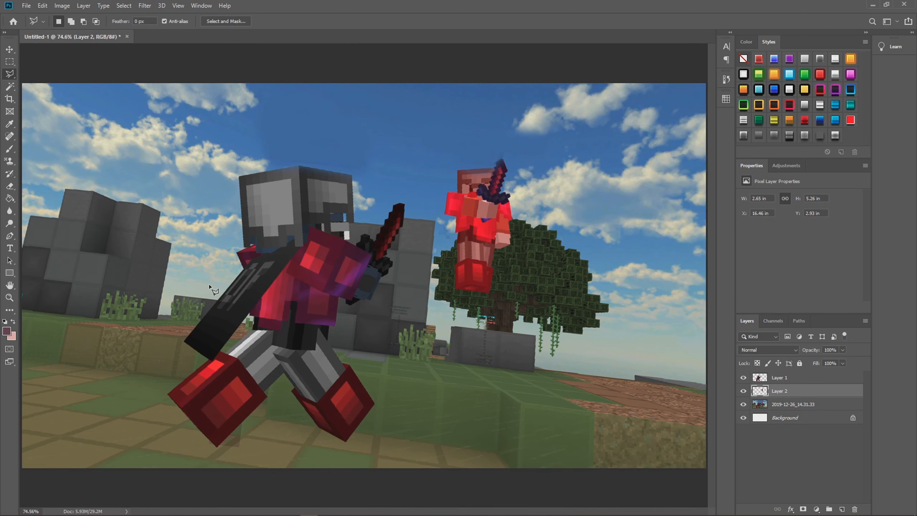
- Open the Filter Gallery for Layer 1 with Crosshatch at stroke length 7, sharpness 1 and strength 1
left_click(800, 378)
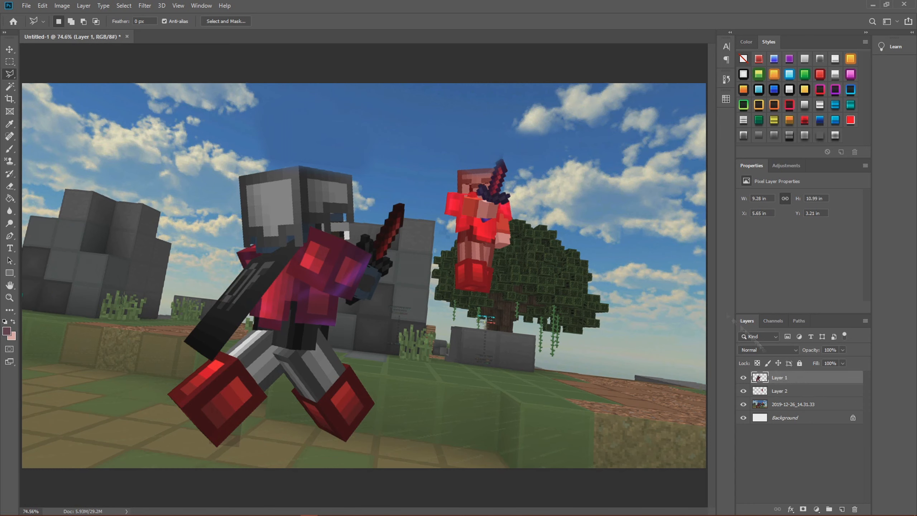
left_click(144, 5)
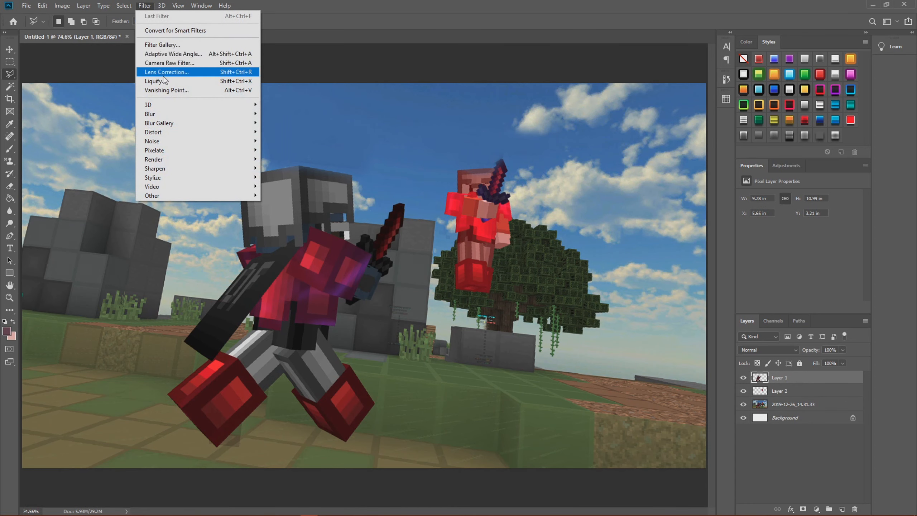
left_click(178, 46)
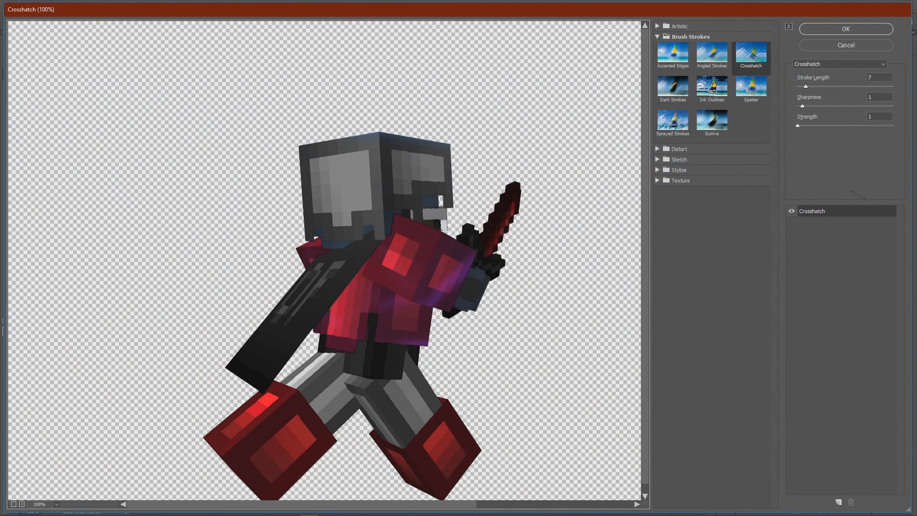
left_click(838, 502)
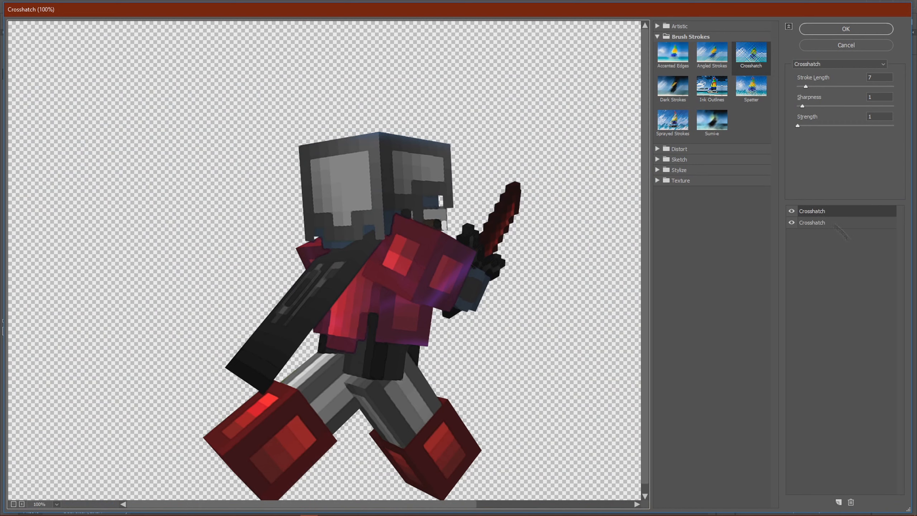
left_click(850, 502)
left_click(838, 502)
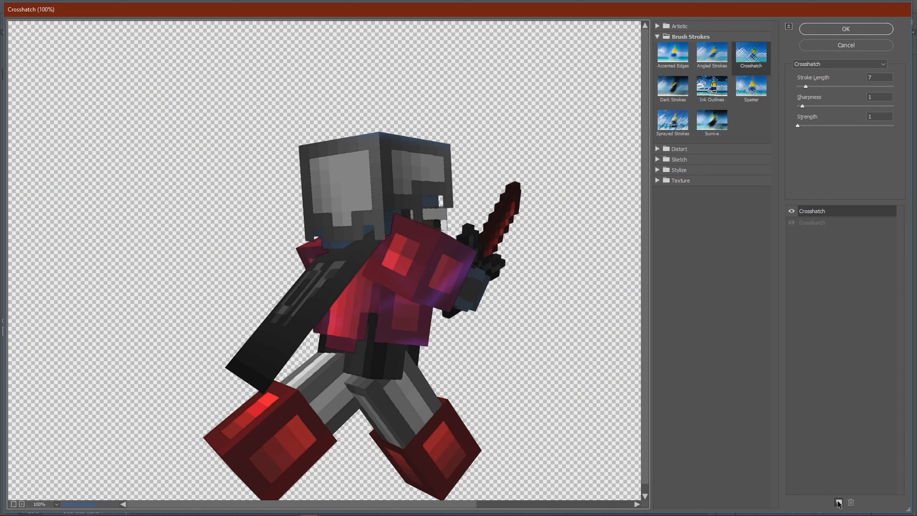
left_click(817, 65)
left_click(816, 75)
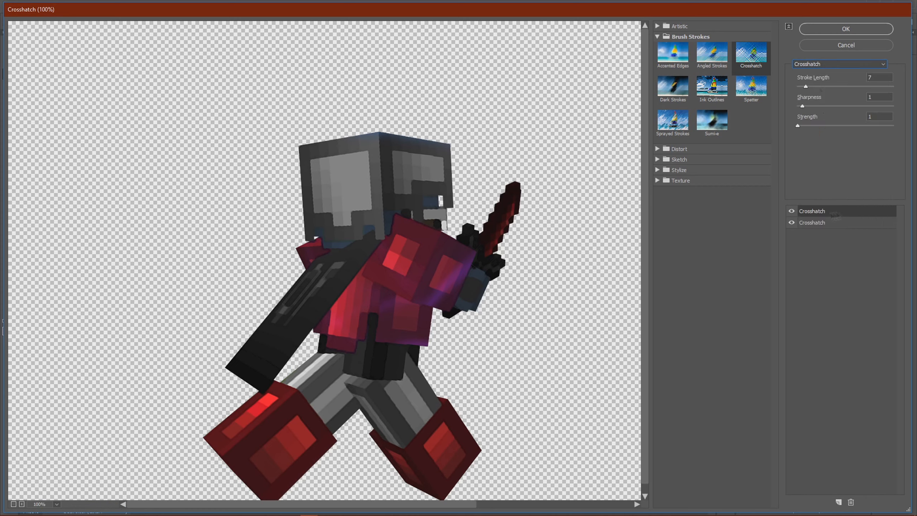
left_click(850, 502)
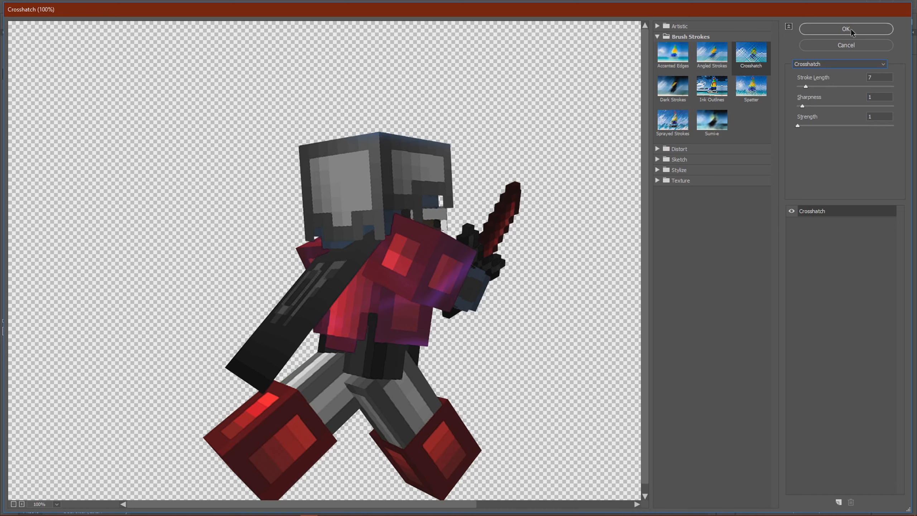
- Apply the Crosshatch effect to Layer 1 and repeat it on Layer 2 with stroke length 7, sharpness 1 and strength 1
left_click(849, 29)
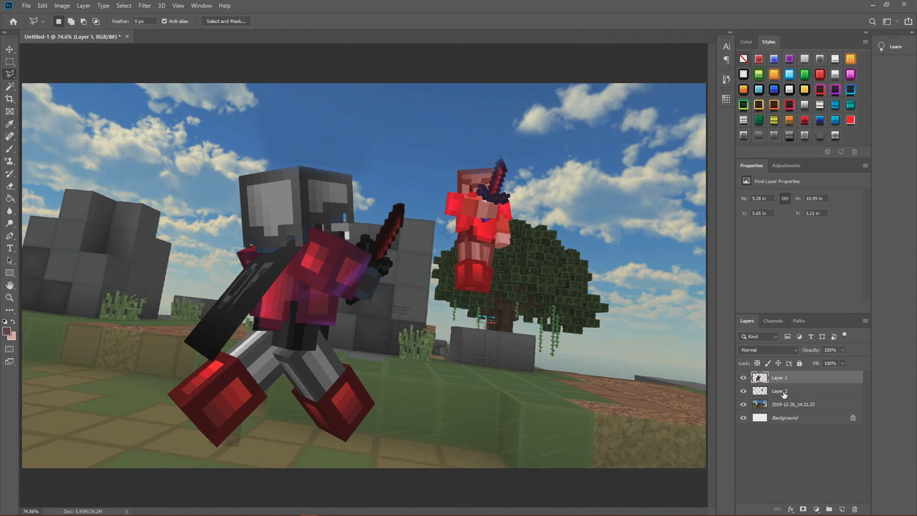
left_click(782, 391)
left_click(144, 6)
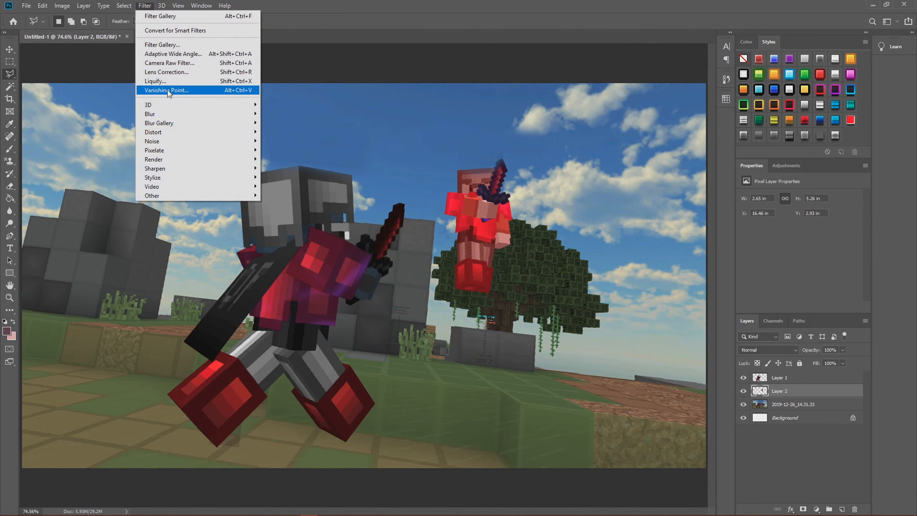
left_click(163, 44)
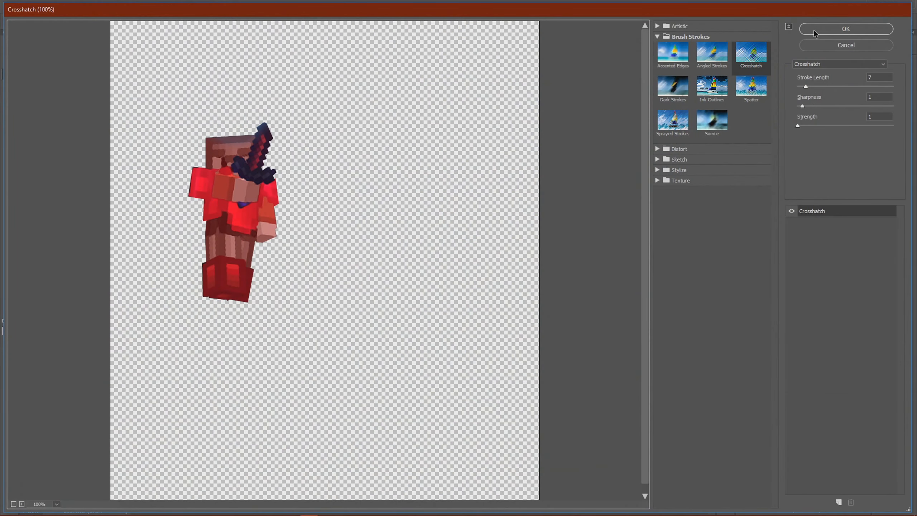
left_click(813, 30)
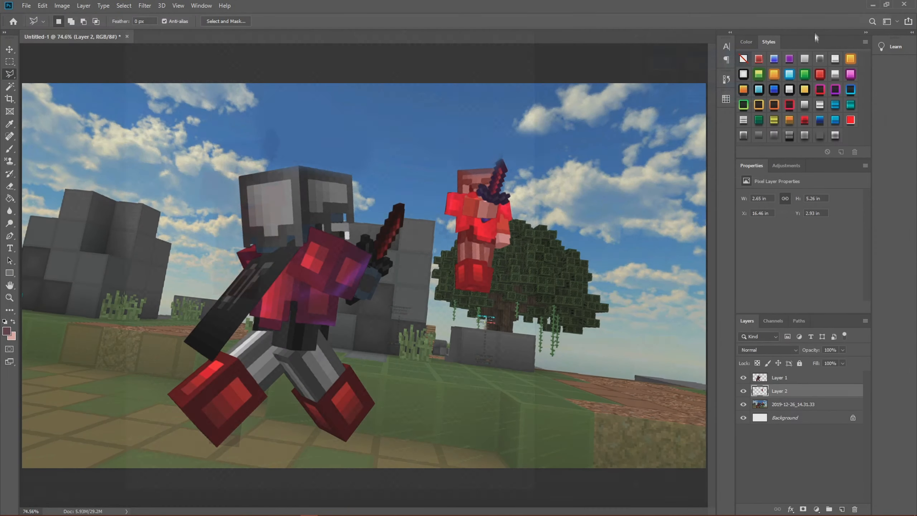
- Apply a Filter Gallery effect to the screenshot layer behind both players
left_click(785, 405)
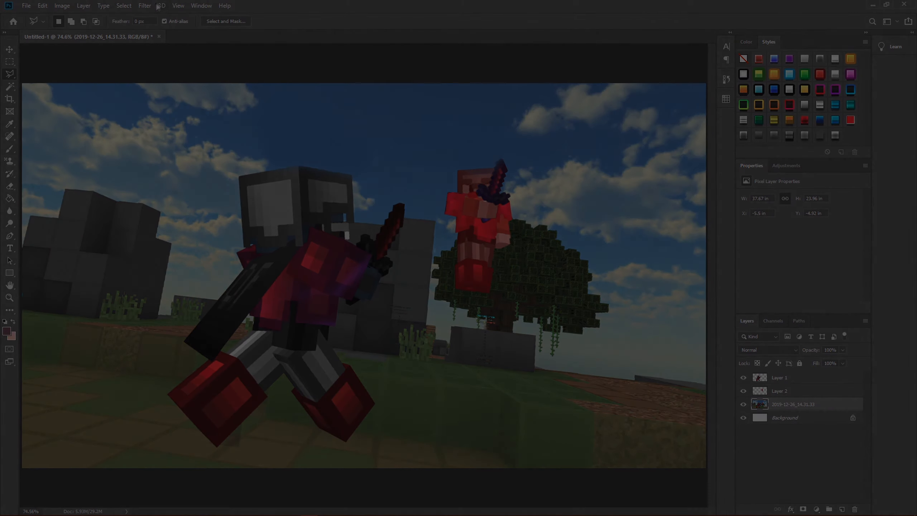
left_click(148, 6)
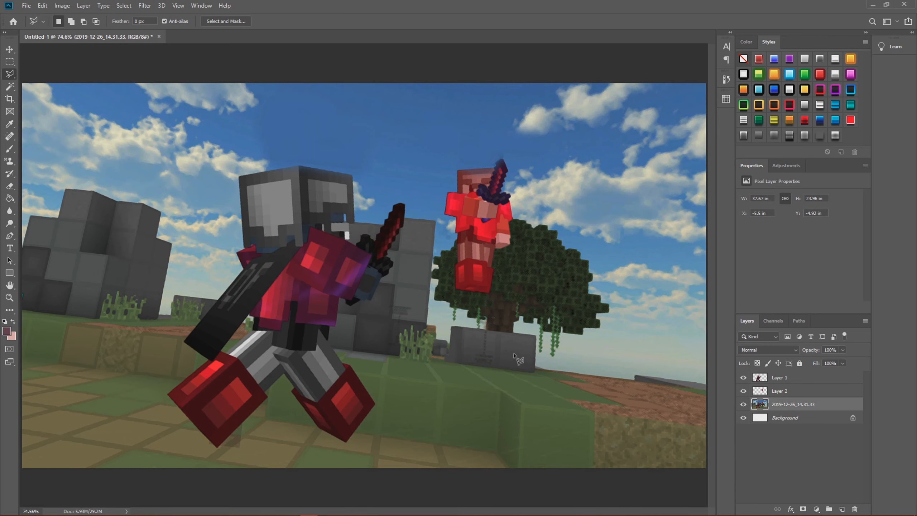
scroll(390, 343, "down", 1)
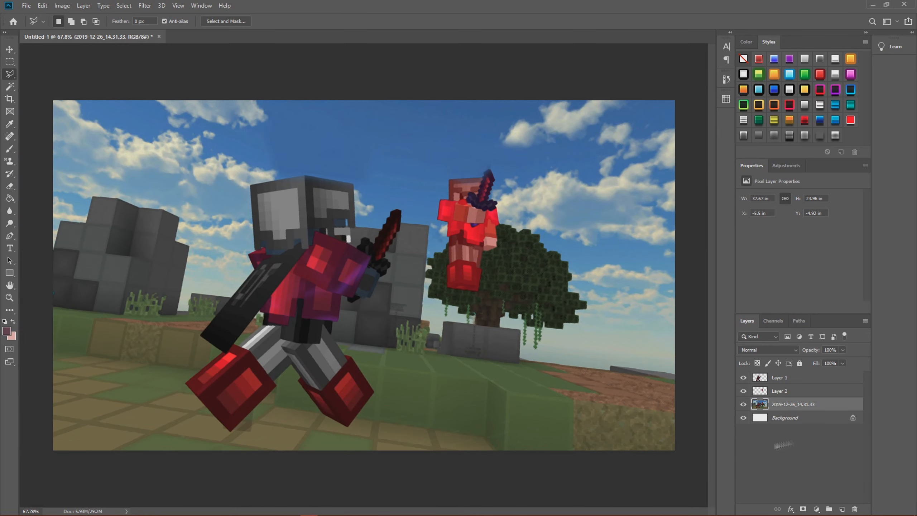
- Try several grey preset styles on Layer 1 and settle on the one containing only a drop shadow
left_click(788, 378)
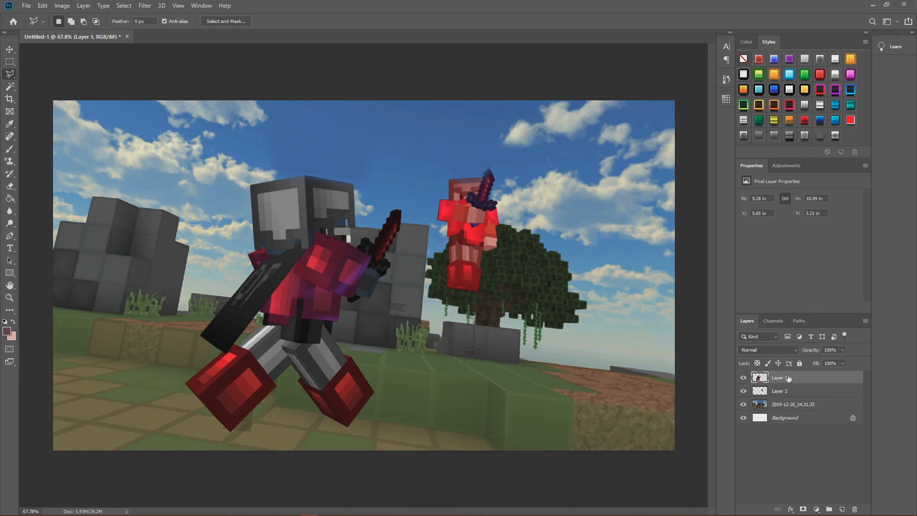
left_click(805, 136)
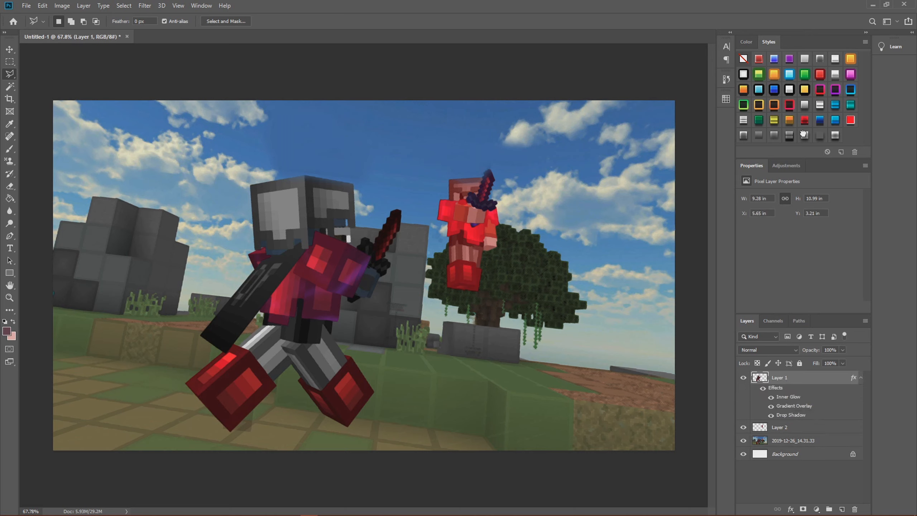
left_click(819, 137)
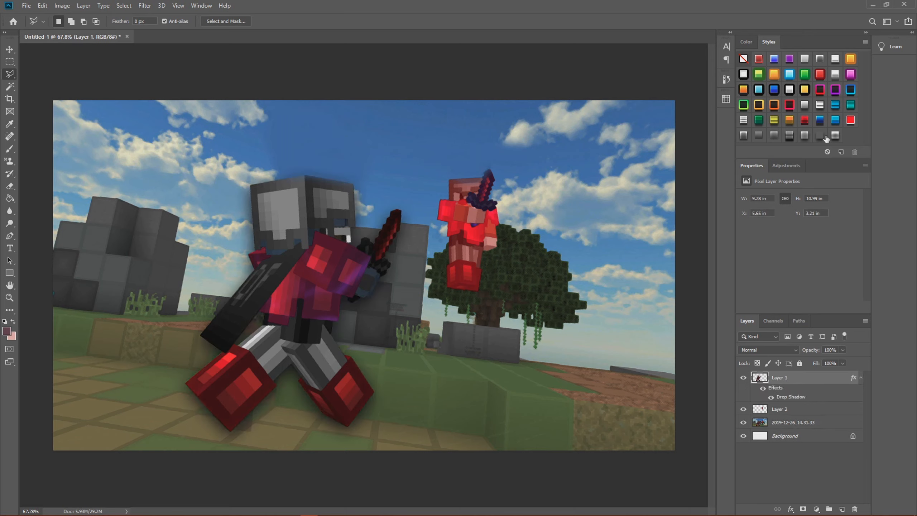
left_click(831, 136)
left_click(760, 137)
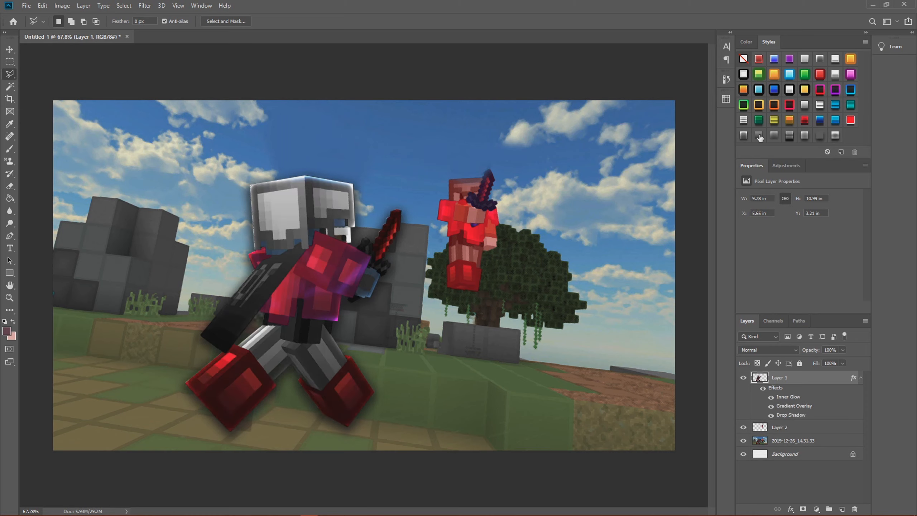
left_click(818, 137)
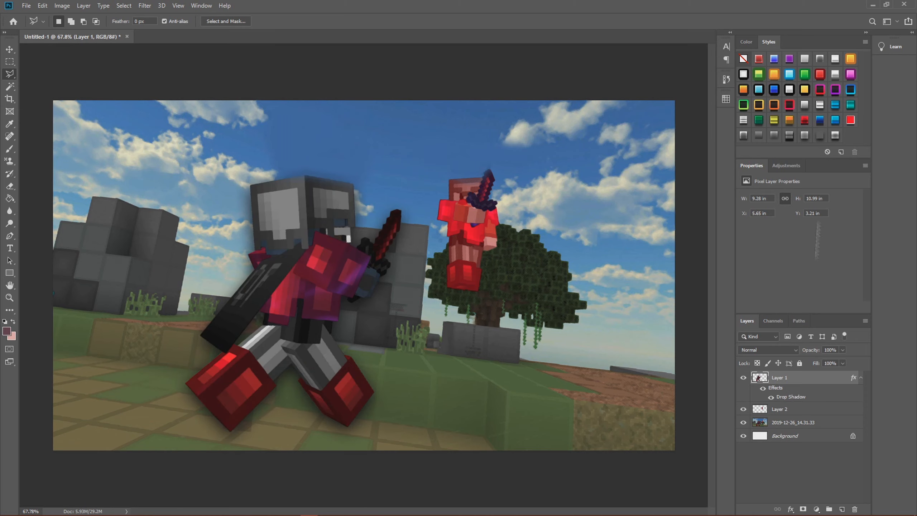
- Add an Inner Glow to Layer 1 with opacity 27%, noise 0% and size 46 px
right_click(795, 379)
left_click(691, 125)
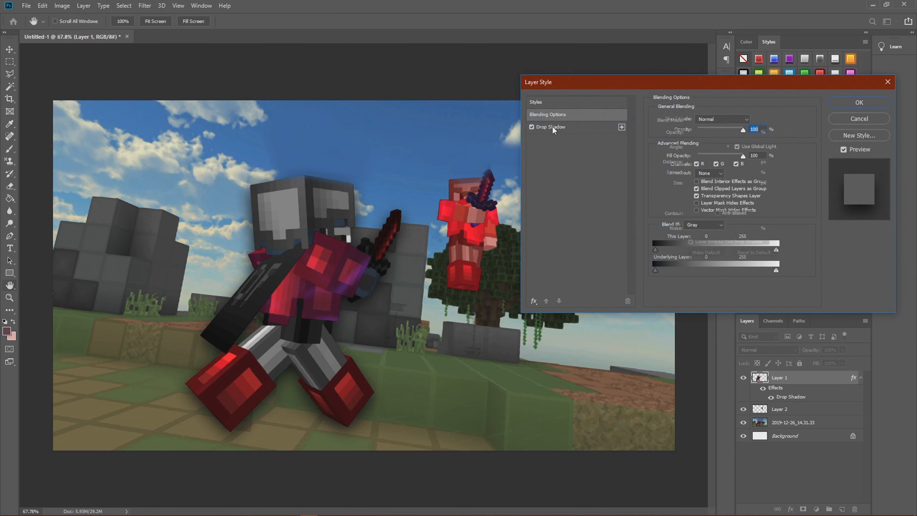
left_click(550, 128)
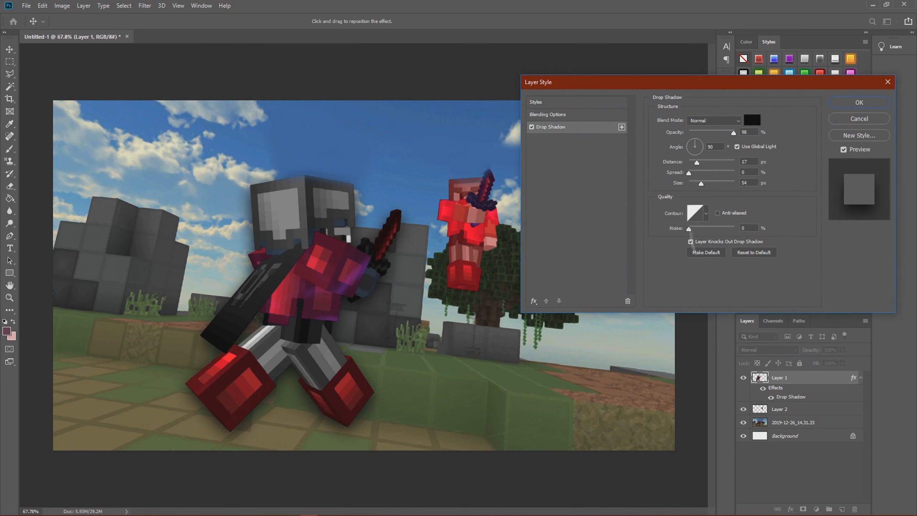
left_click(533, 301)
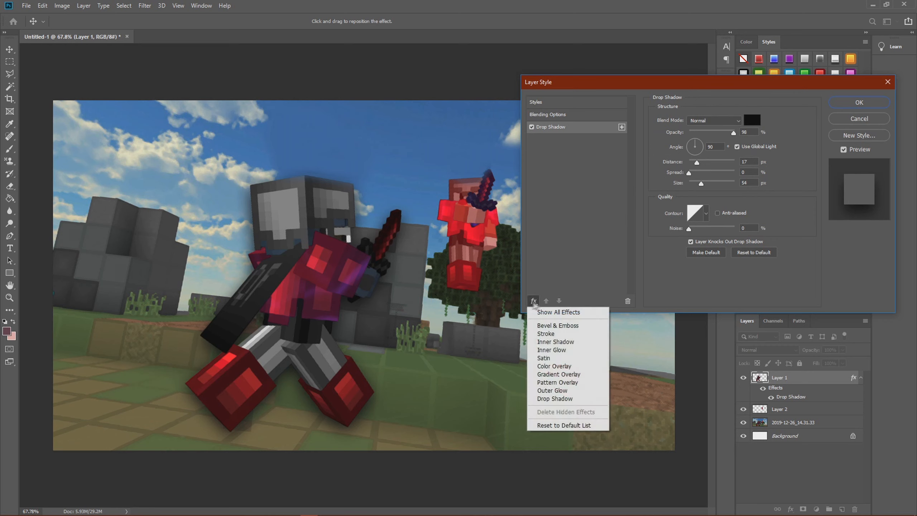
left_click(563, 350)
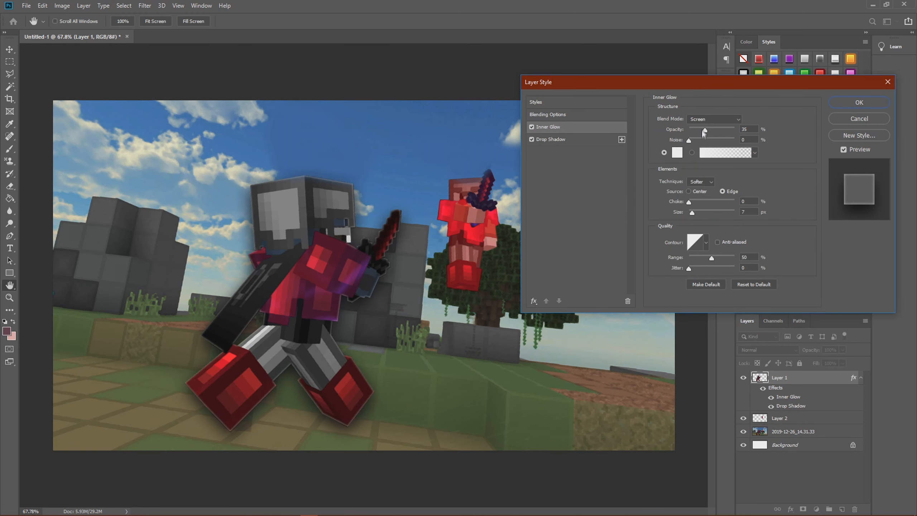
left_click_drag(691, 141, 687, 141)
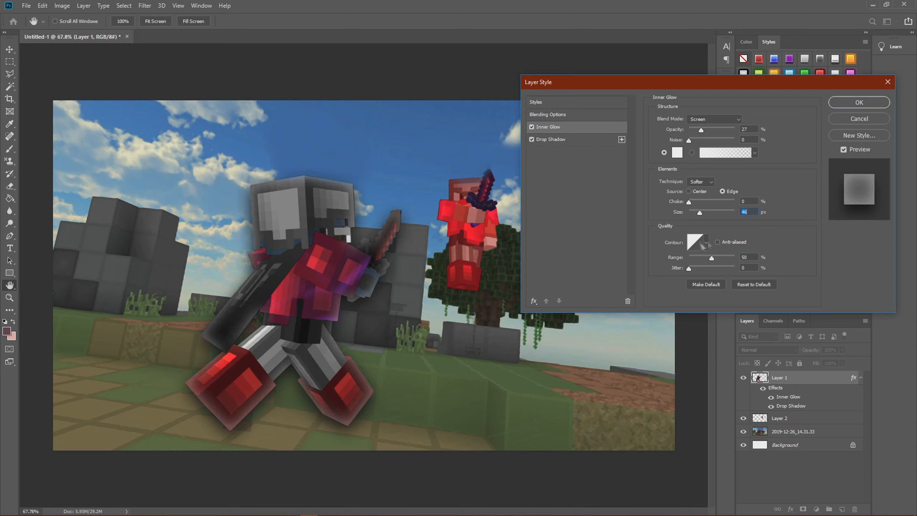
- Set the Inner Glow's blend mode to Hard Mix with about 61% opacity and apply the layer style
left_click(713, 119)
left_click(708, 213)
left_click(713, 119)
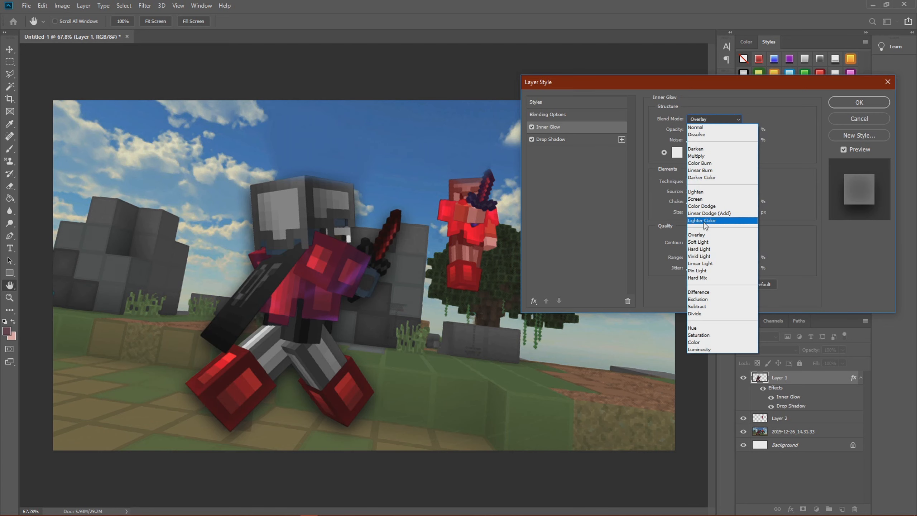
left_click(697, 277)
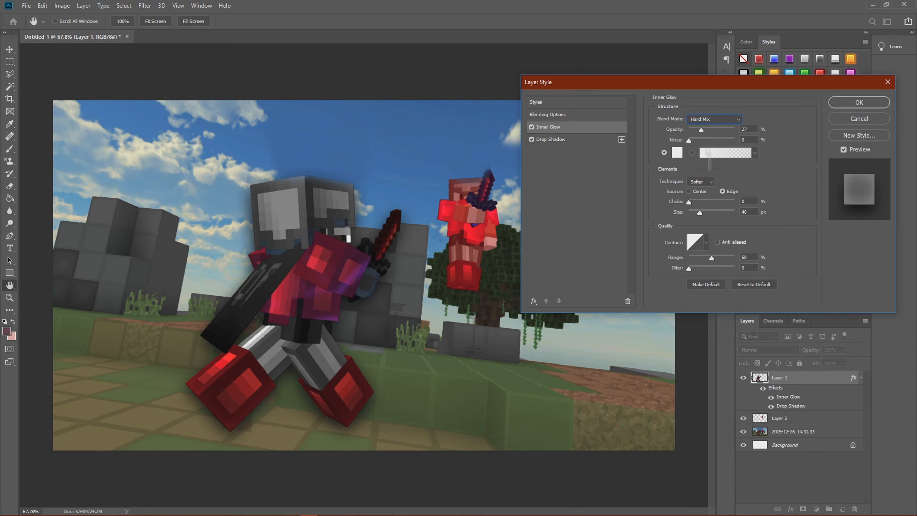
left_click(717, 130)
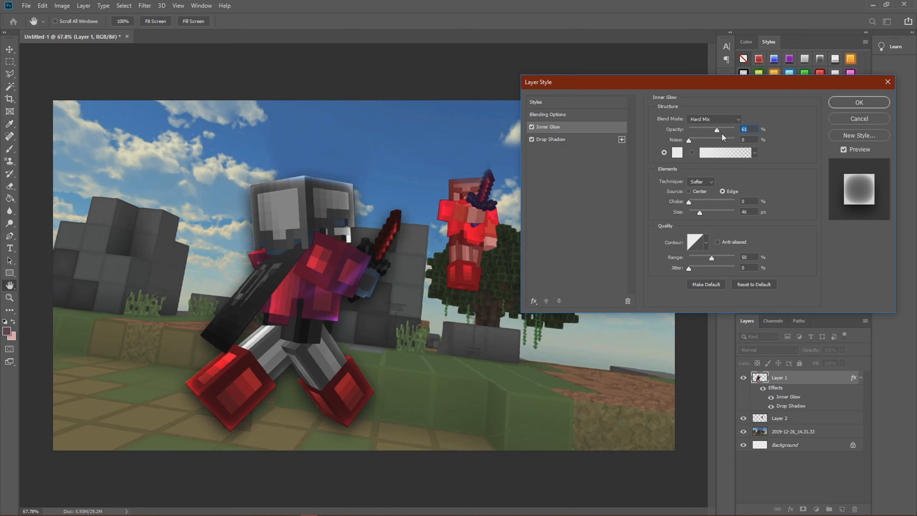
mouse_move(717, 131)
left_mouse_down()
mouse_move(745, 132)
mouse_move(718, 131)
left_mouse_up()
left_click(862, 105)
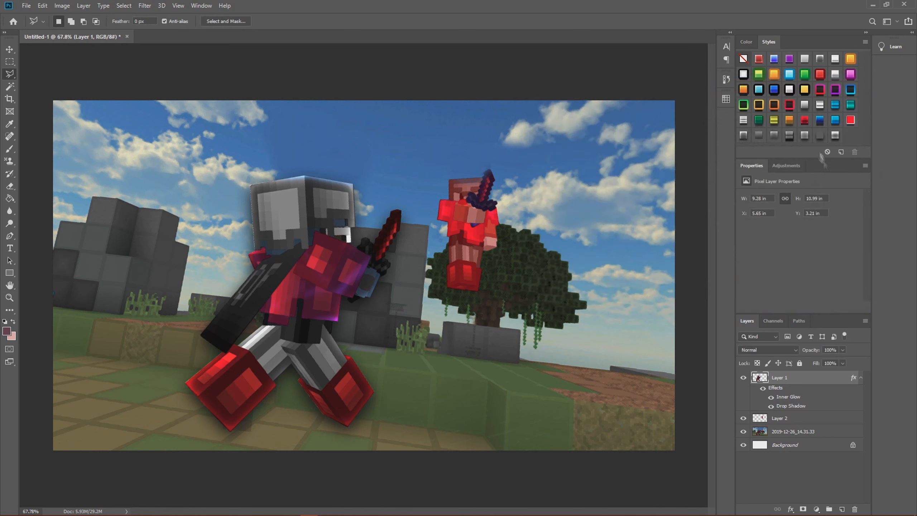
- Apply the grey preset style with inner glow, gradient overlay and drop shadow to Layer 2
left_click(781, 419)
left_click(832, 135)
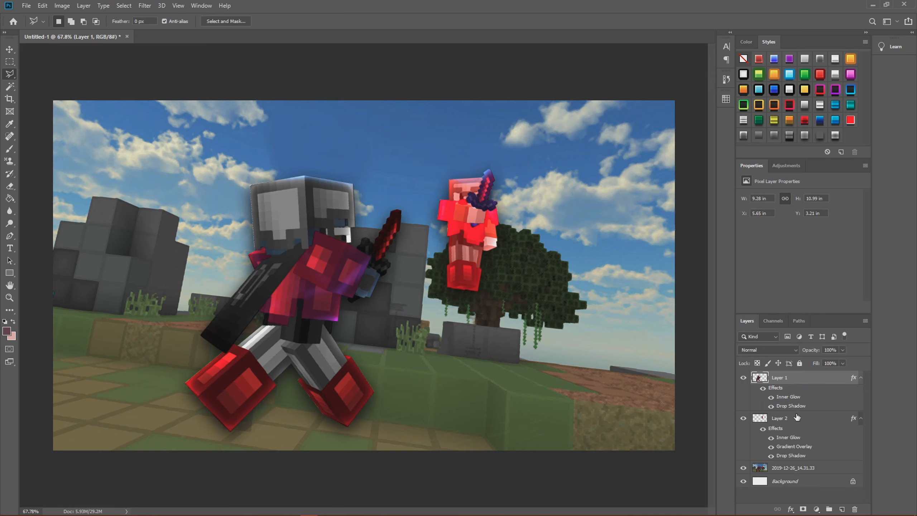
- Transform Layer 1, Layer 2 and the screenshot layer together: scale to 120.78%, rotate 2.57° and reposition them over the canvas
left_click(778, 418, "ctrl")
left_click(783, 467, "ctrl")
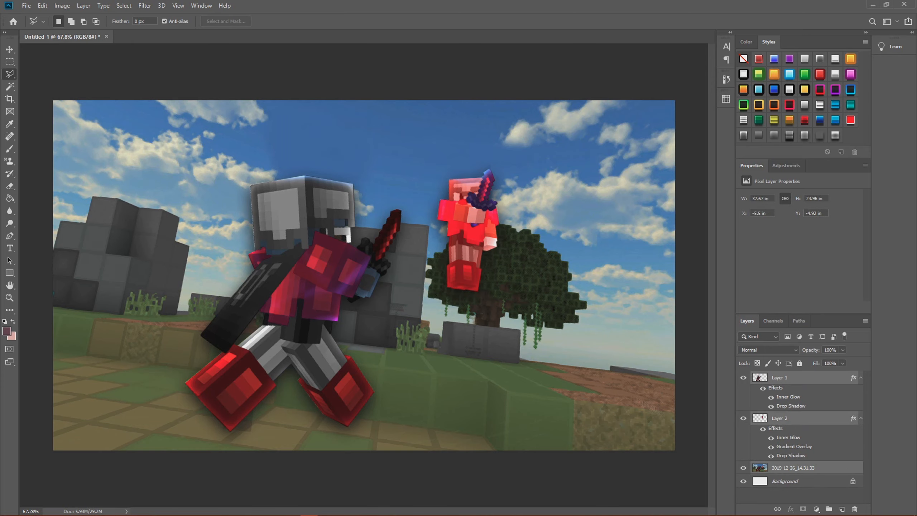
scroll(560, 369, "down", 3)
key("ctrl+t")
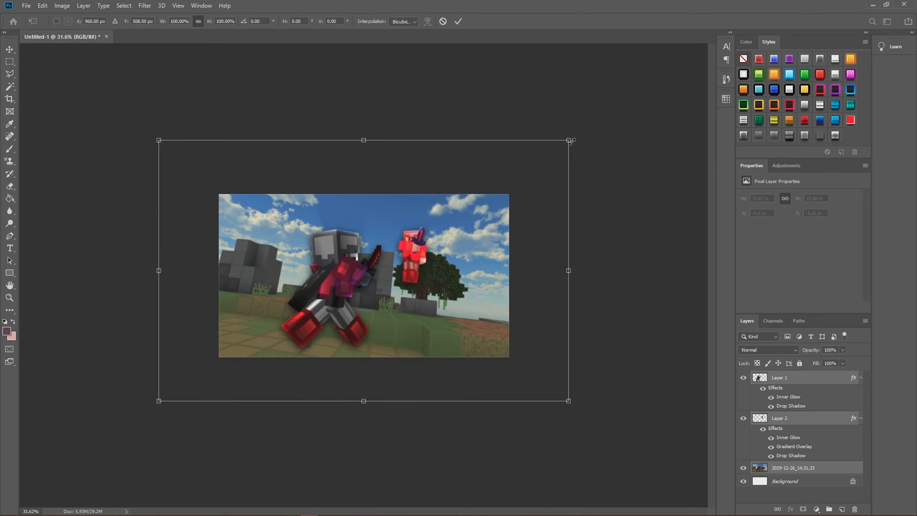
left_click_drag(570, 141, 655, 88)
left_click_drag(553, 177, 502, 192)
left_click_drag(622, 254, 624, 265)
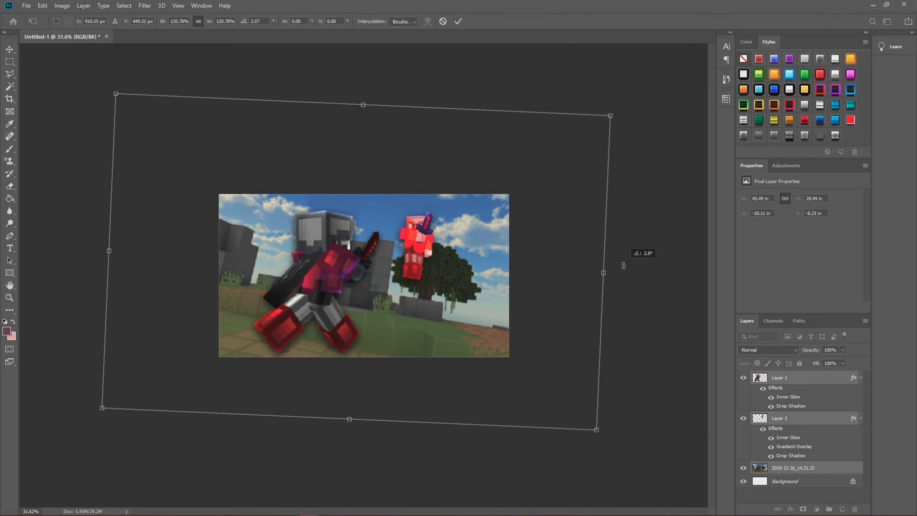
left_click_drag(506, 255, 518, 255)
left_click(458, 22)
key("l")
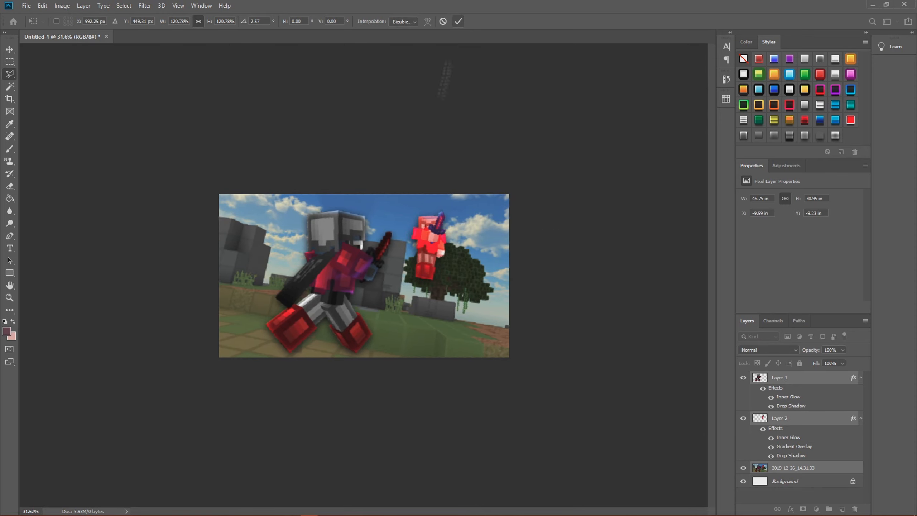
key("ctrl+0")
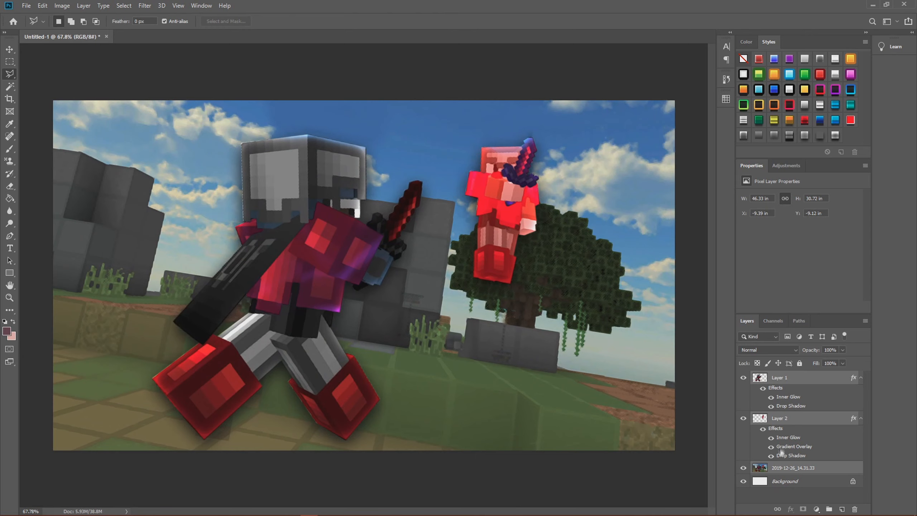
- Select the whole canvas area on the screenshot layer and copy it to a new layer
left_click(787, 470)
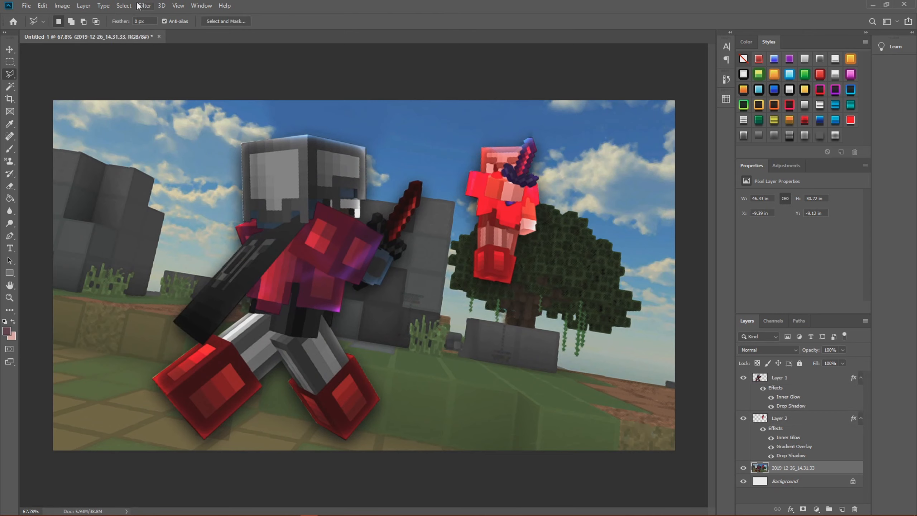
left_click(9, 64)
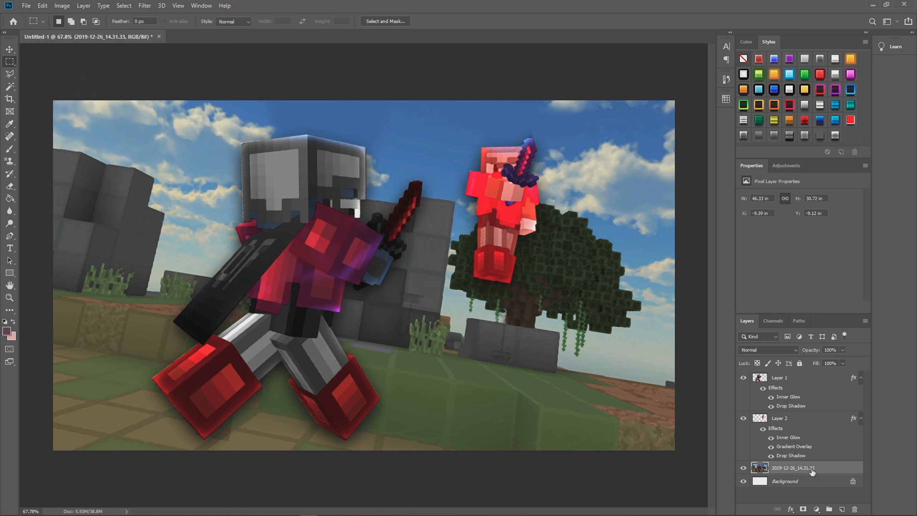
left_click_drag(40, 79, 722, 489)
right_click(542, 363)
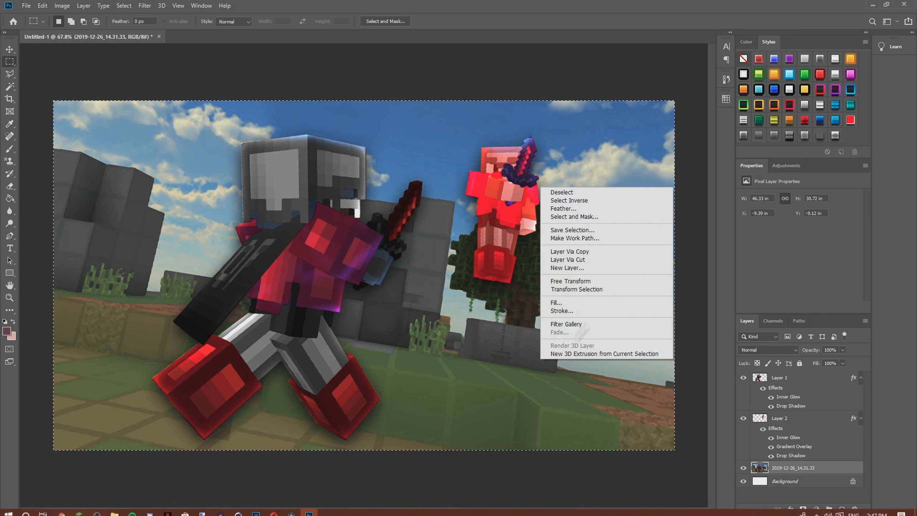
left_click(603, 255)
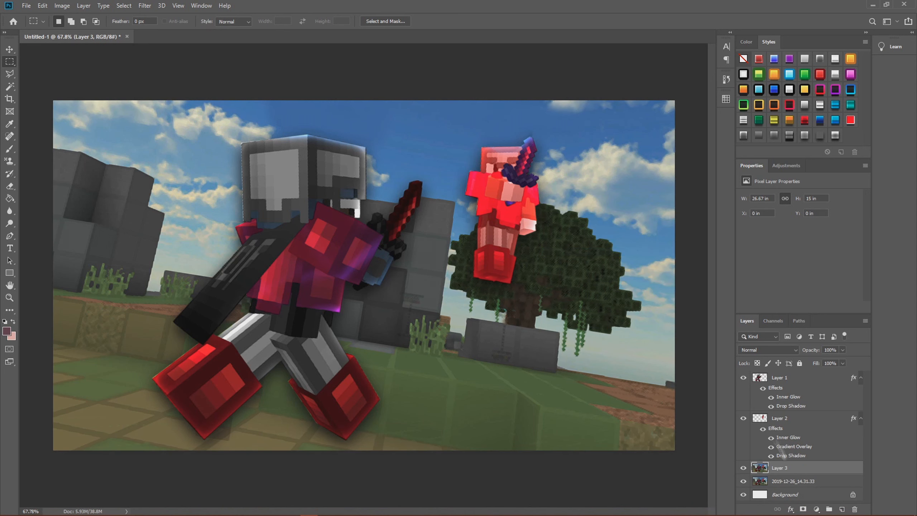
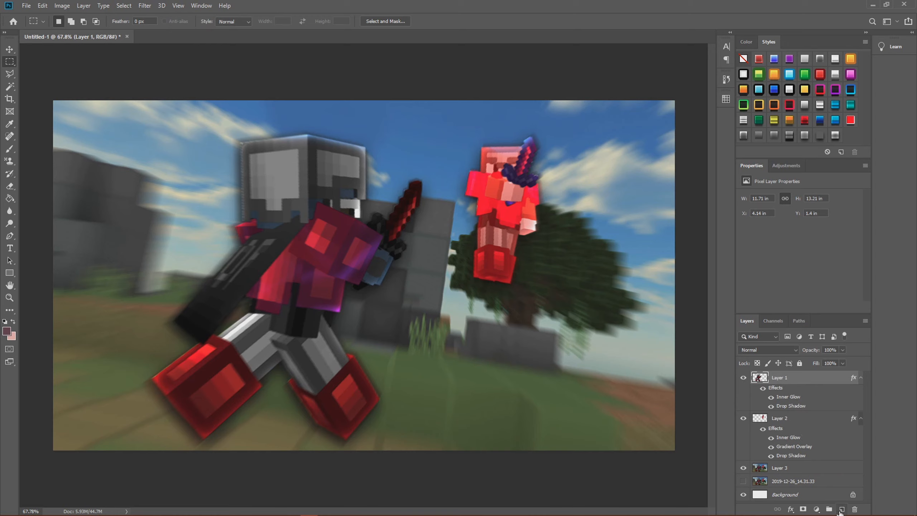
- Create a new layer above Layer 1 and select a thin frame along the canvas edges by inverting a rectangular selection
left_click(840, 509)
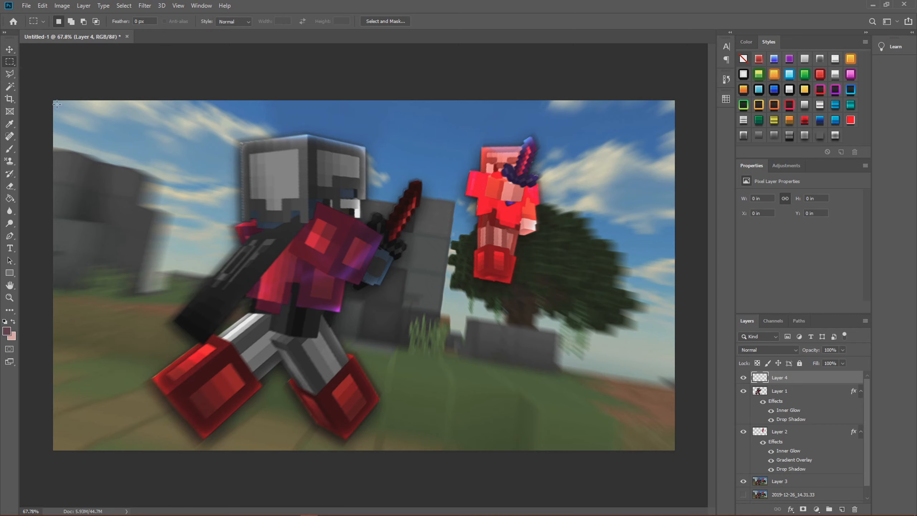
left_click_drag(58, 103, 671, 446)
right_click(441, 326)
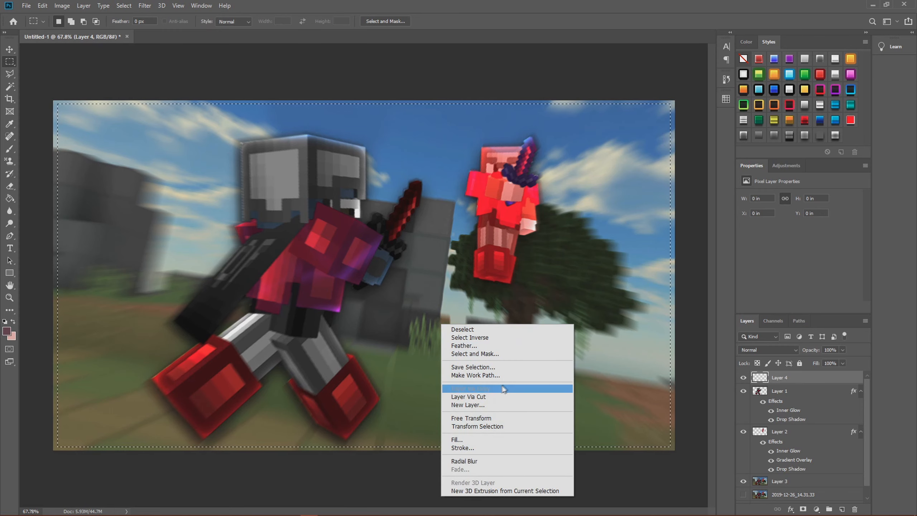
left_click(491, 342)
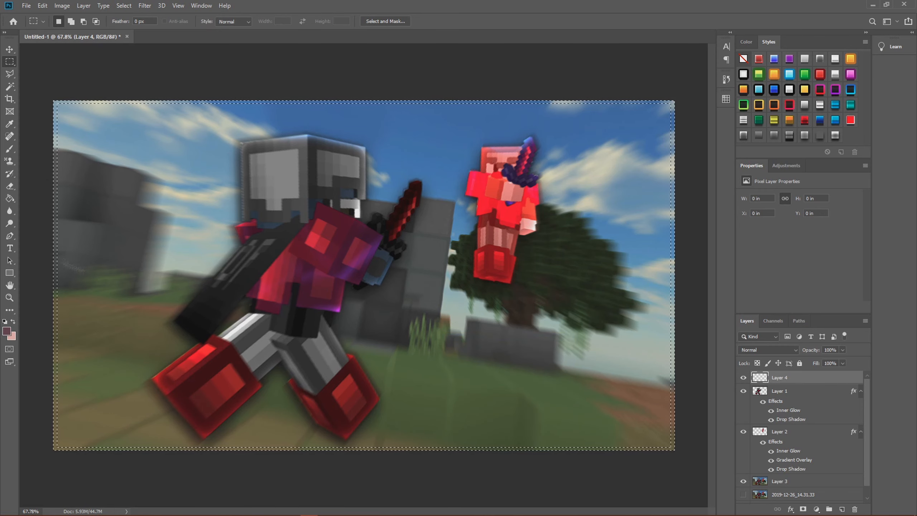
- Set the foreground colour to near-white
left_click(10, 123)
left_click(7, 331)
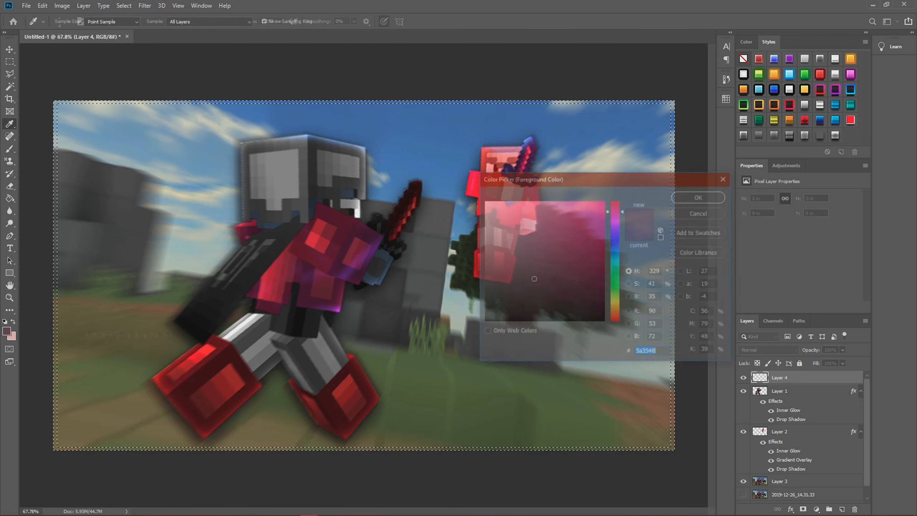
left_click_drag(546, 256, 491, 190)
left_click(718, 197)
- Paint the selected frame on Layer 4 near-white with a brush enlarged to 1100 px, and clear the selection
key("b")
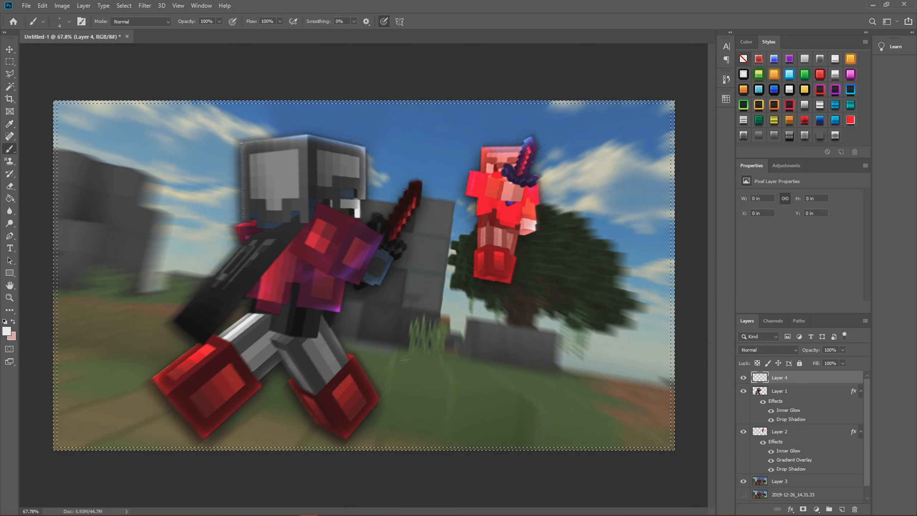
key("bracketright")
key("bracketright")
key("bracketright")
key("bracketright")
key("bracketright")
key("bracketright")
key("bracketright")
key("bracketright")
key("bracketright")
key("bracketright")
key("bracketright")
key("bracketright")
key("bracketright")
key("bracketright")
key("bracketright")
key("bracketright")
key("bracketright")
key("bracketright")
key("bracketright")
key("bracketright")
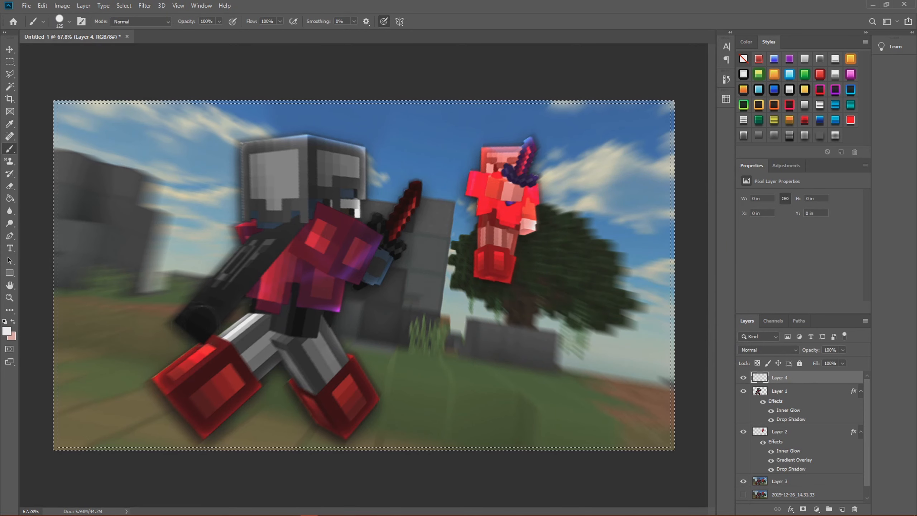
mouse_move(120, 426)
left_mouse_down()
mouse_move(169, 396)
mouse_move(122, 303)
mouse_move(232, 327)
mouse_move(275, 177)
mouse_move(357, 389)
mouse_move(758, 295)
mouse_move(500, 397)
left_mouse_up()
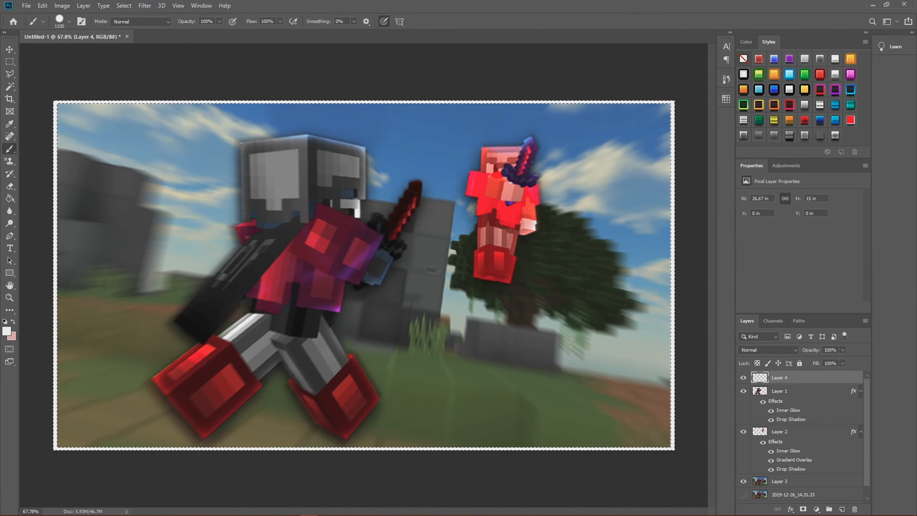
key("ctrl+d")
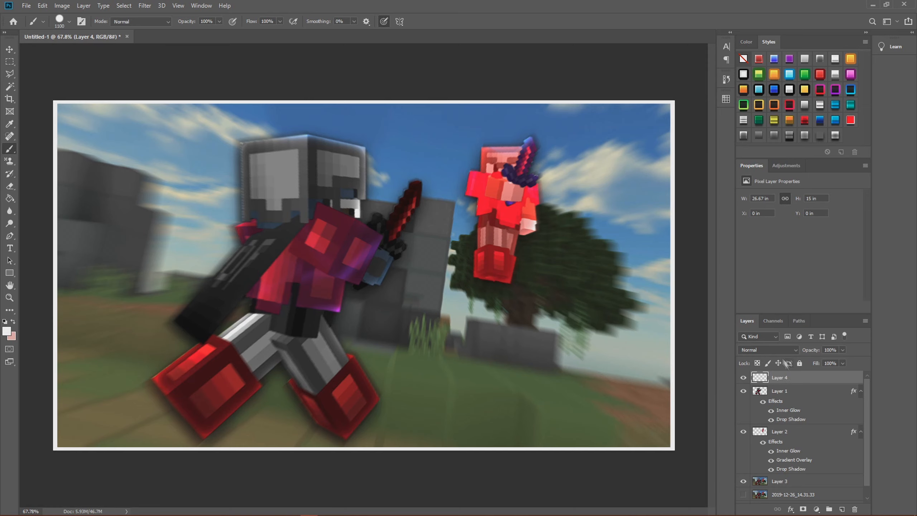
- Set the blend mode of Layer 4, the border layer, to Overlay
left_click(769, 350)
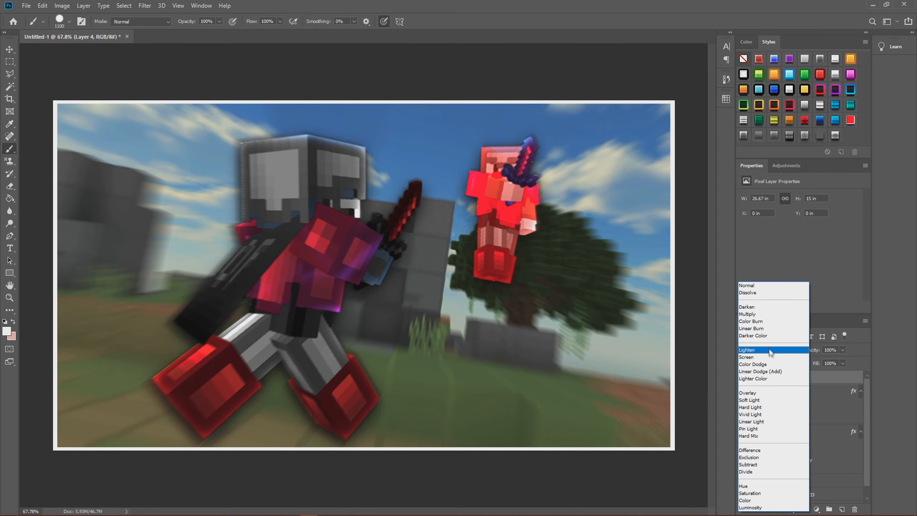
left_click(753, 396)
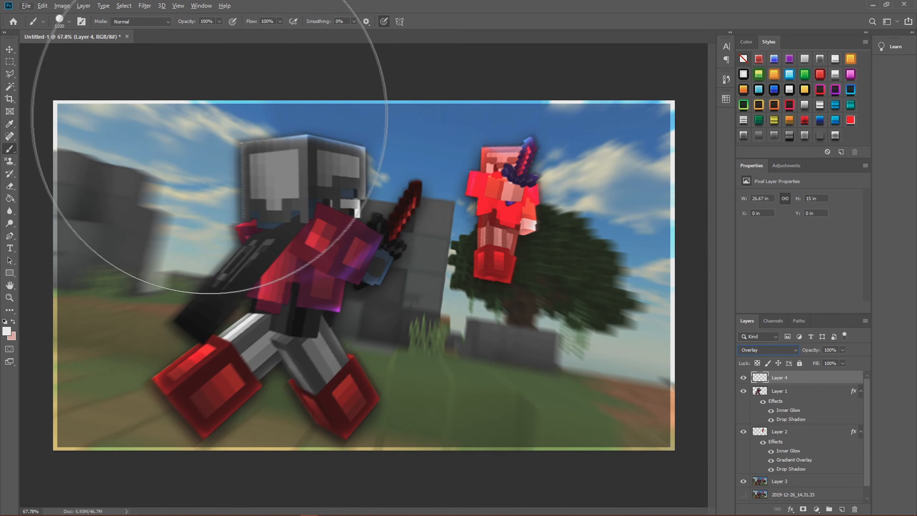
- Soften the border on Layer 4 with a Gaussian Blur of 11.1 pixels radius
left_click(145, 6)
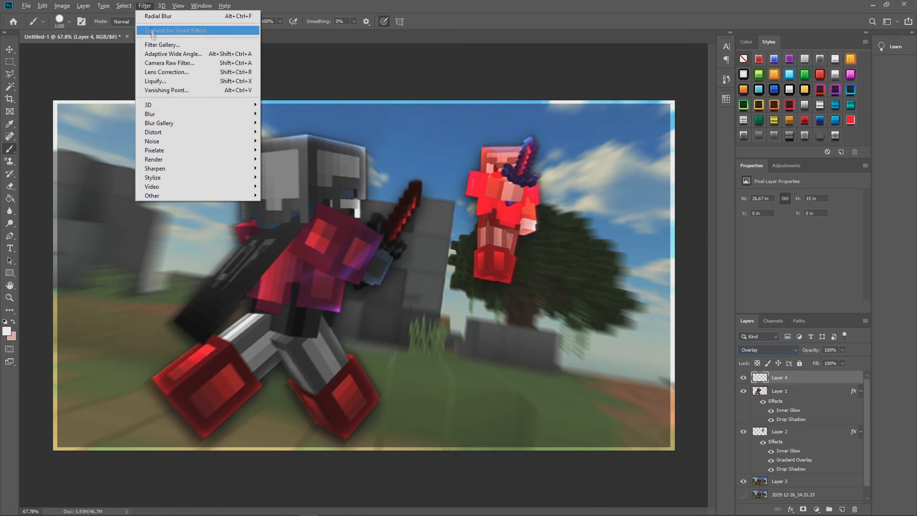
mouse_move(154, 115)
left_click(285, 149)
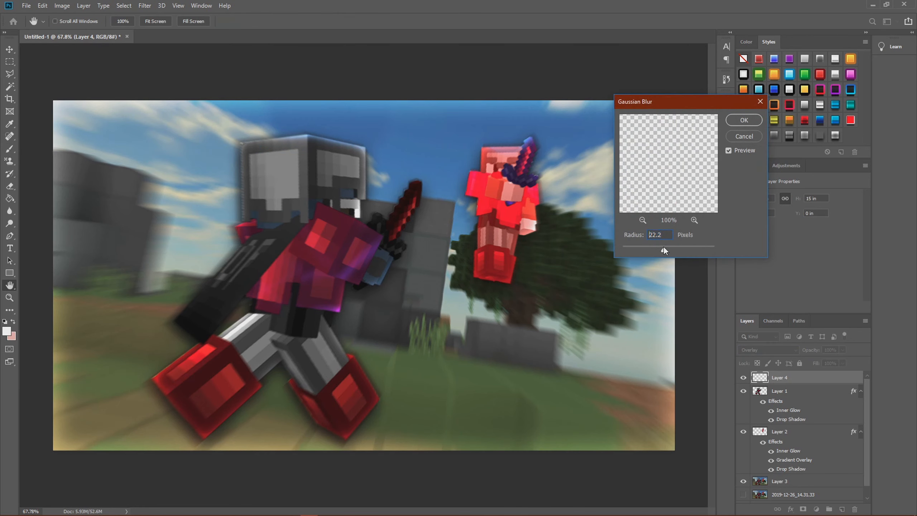
left_click_drag(663, 247, 660, 247)
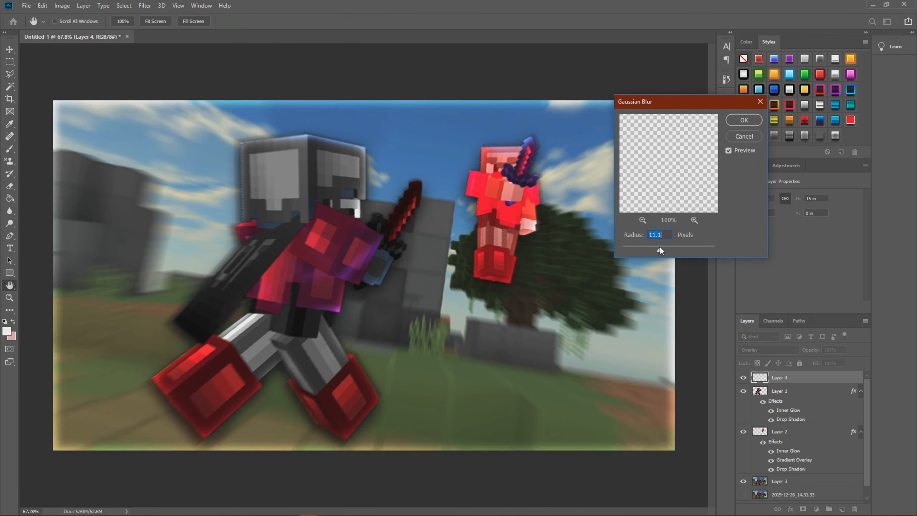
left_click(743, 120)
key("b")
key("ctrl+minus")
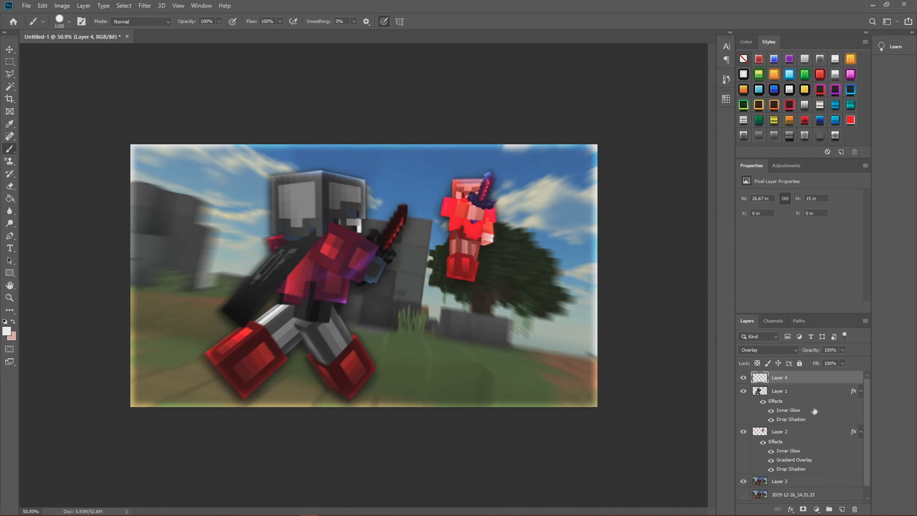
- Add a Curves adjustment layer above Layer 4, anchoring the upper tones and pulling the darker tones slightly down
left_click(786, 166)
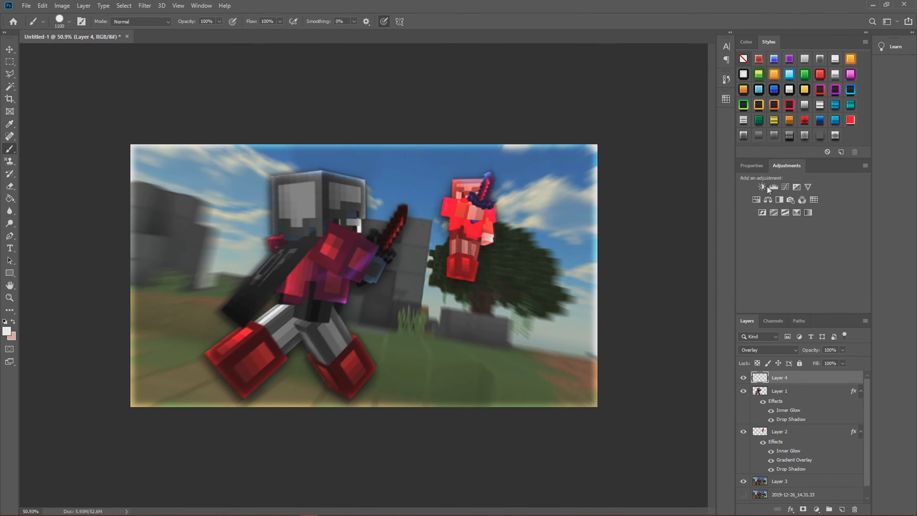
left_click(785, 187)
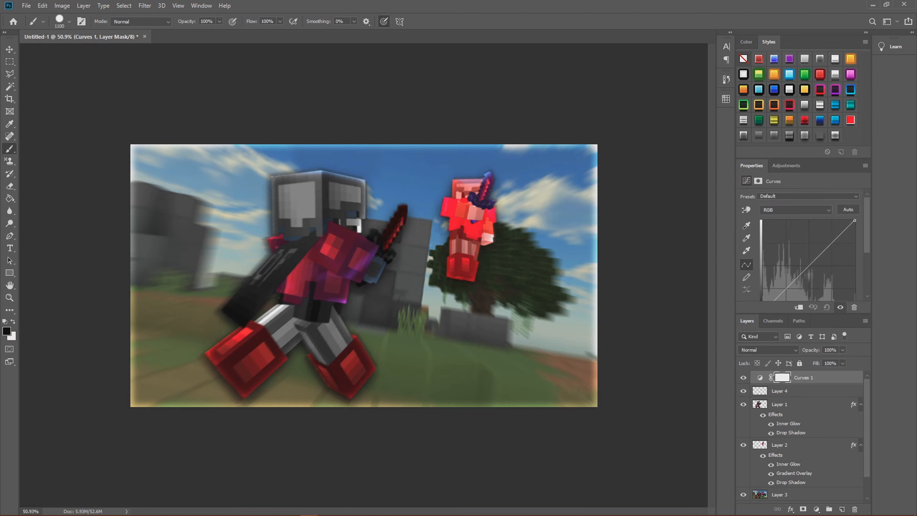
left_click(826, 249)
left_click_drag(802, 272, 805, 273)
- Add a Brightness/Contrast adjustment layer with brightness 49 and contrast 21
left_click(786, 165)
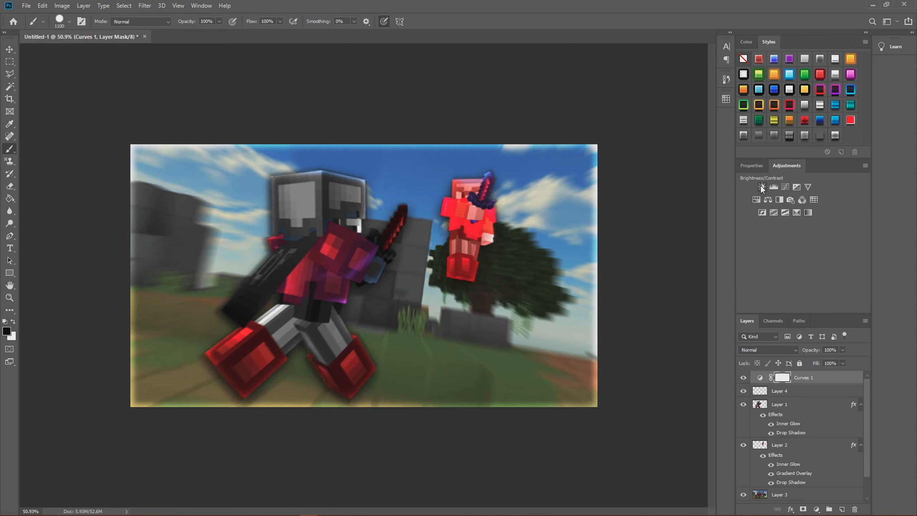
left_click(760, 185)
left_click_drag(801, 222, 824, 222)
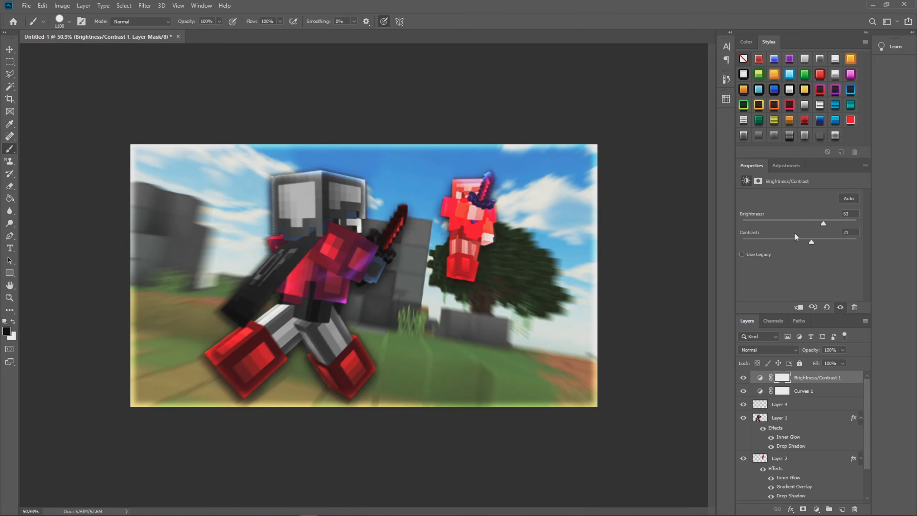
left_click_drag(821, 223, 818, 222)
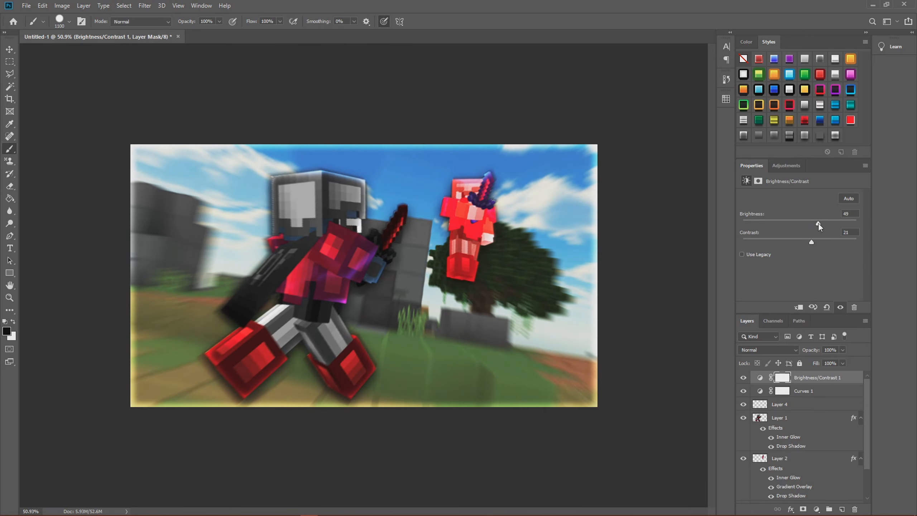
- Add a Vibrance adjustment layer with vibrance +22 and saturation -3
left_click(786, 165)
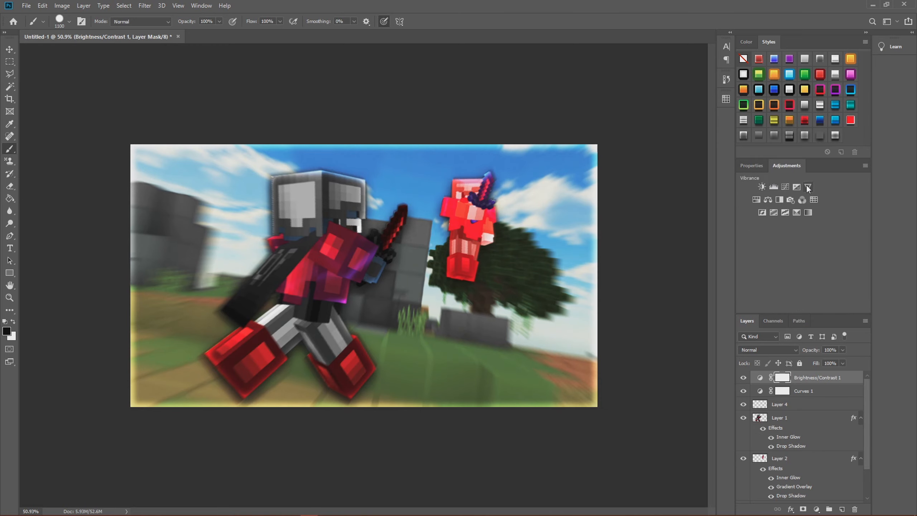
left_click(807, 187)
left_click_drag(799, 206, 880, 203)
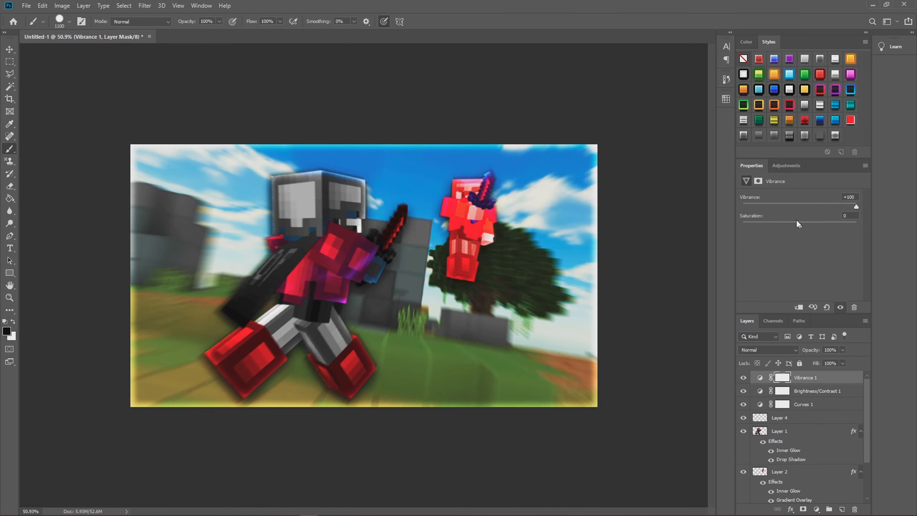
left_click_drag(799, 225, 790, 226)
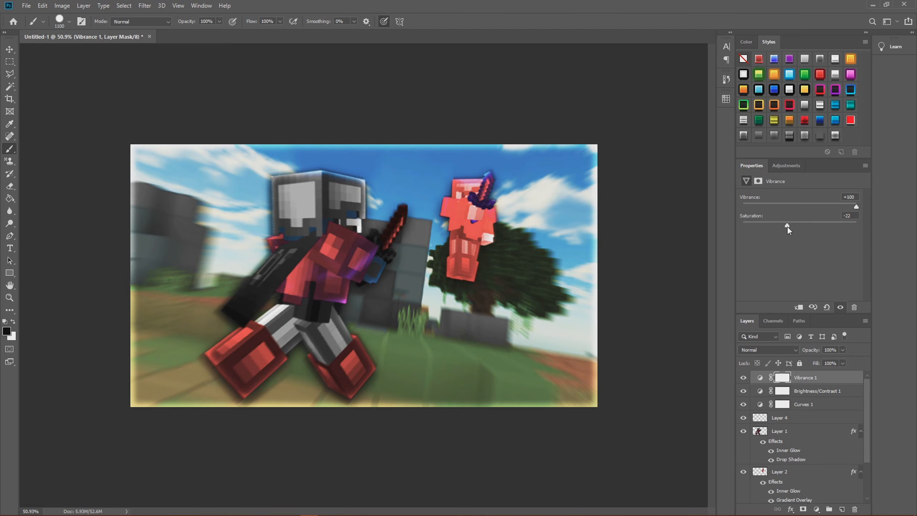
left_click_drag(789, 227, 797, 228)
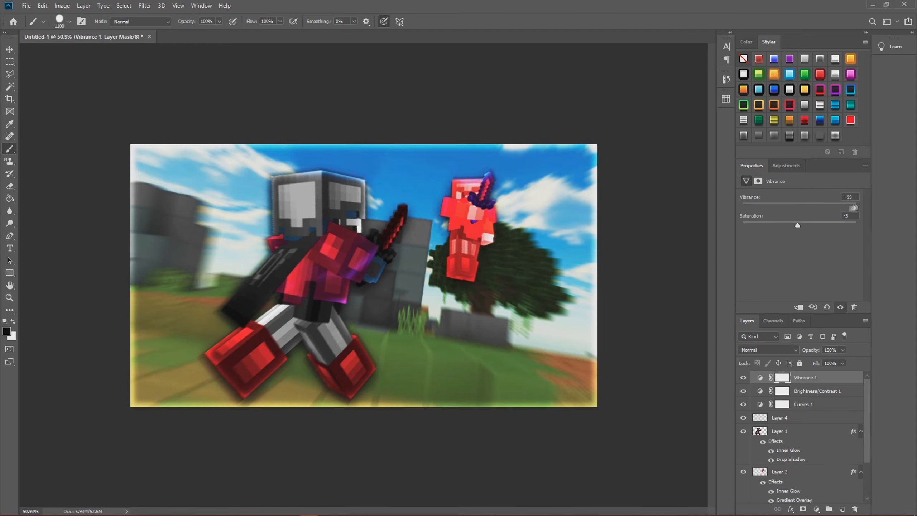
left_click_drag(853, 207, 823, 208)
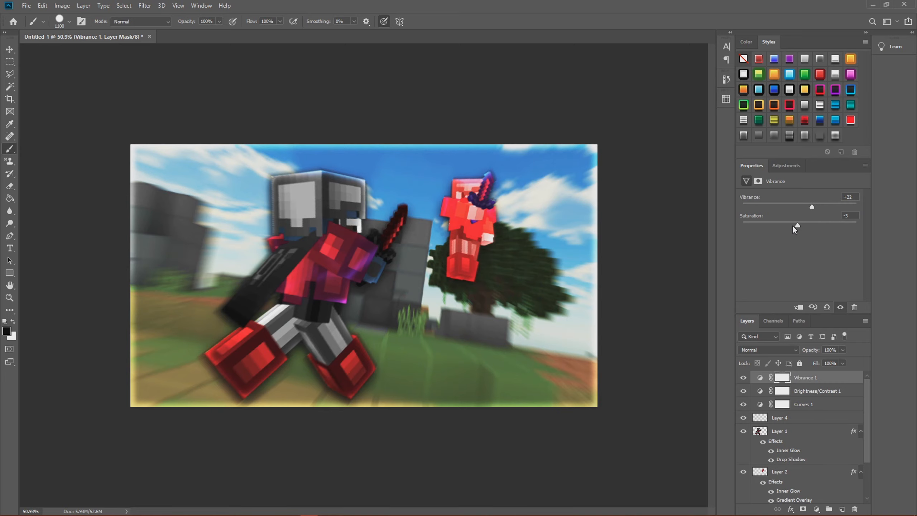
left_click(786, 165)
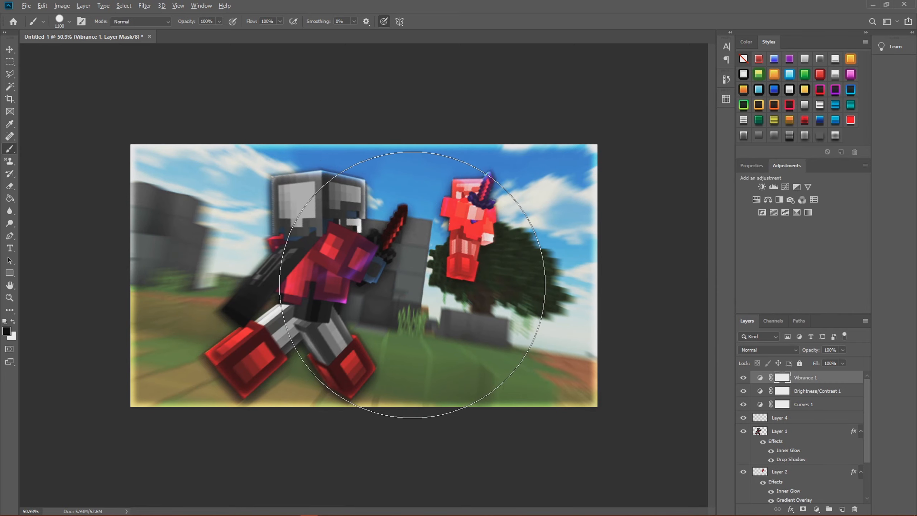
scroll(412, 285, "down", 1)
scroll(339, 309, "up", 3)
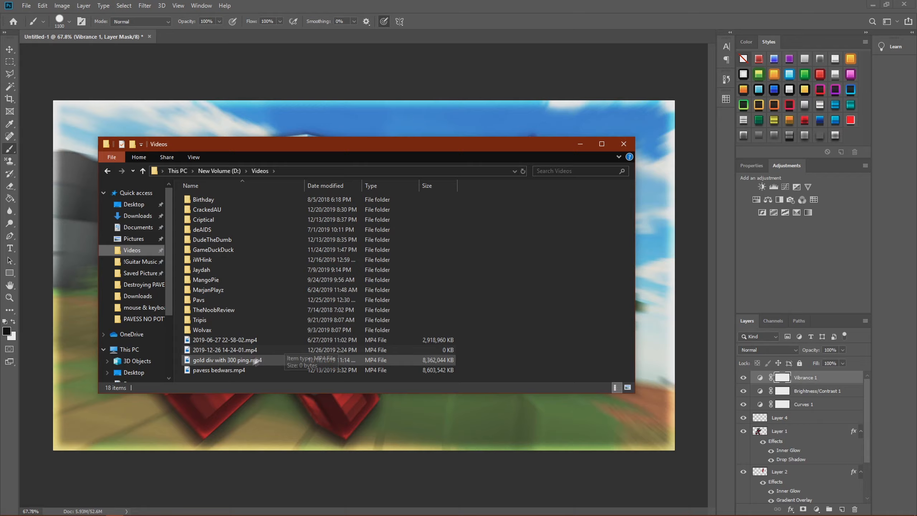
- Open the recording "gold div with 300 ping.mp4" from the Videos folder in the video player and mute its sound
left_click(248, 361)
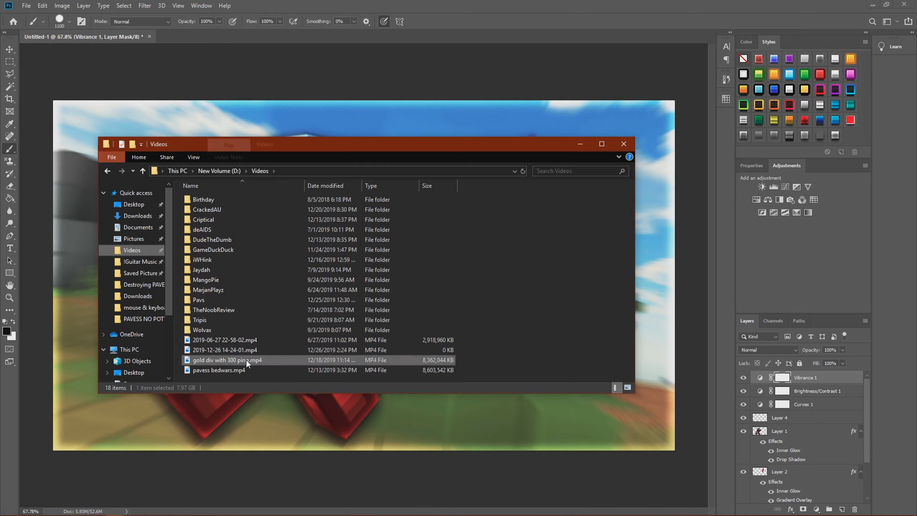
double_click(247, 360)
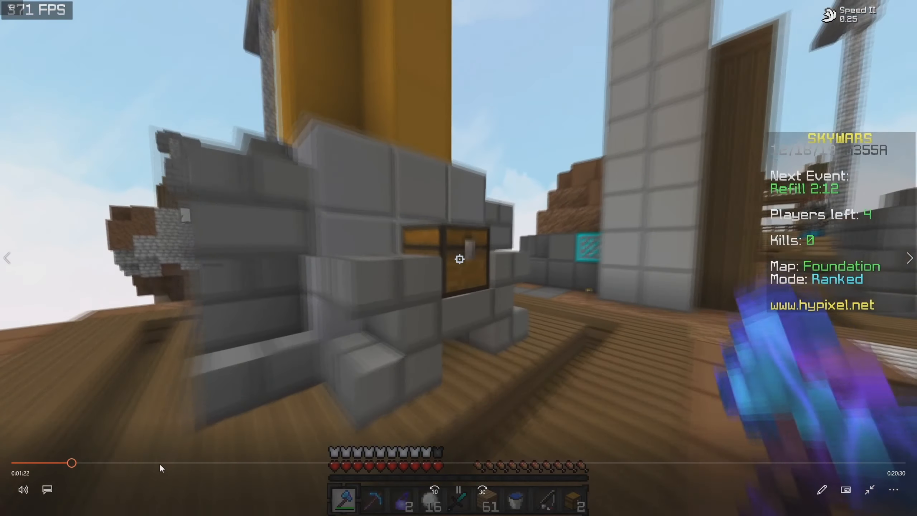
left_click(161, 463)
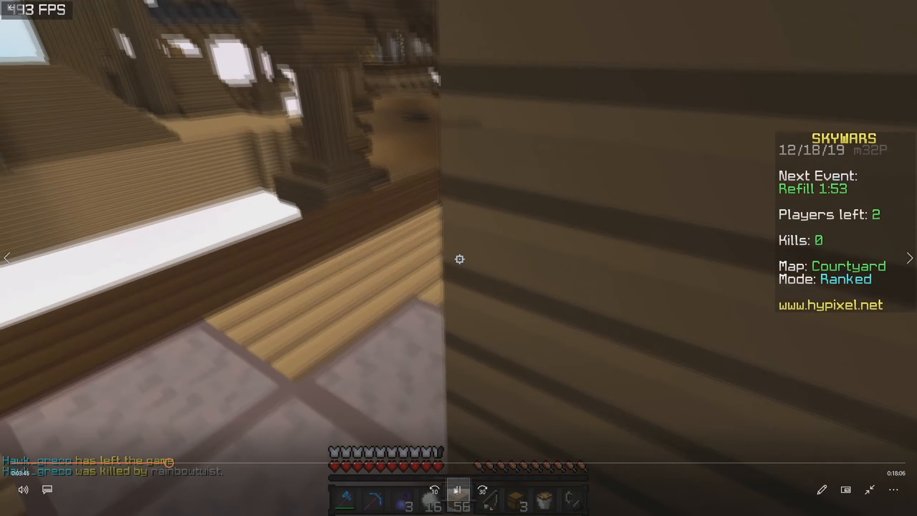
left_click(455, 488)
left_click(23, 489)
left_click_drag(75, 459, 2, 457)
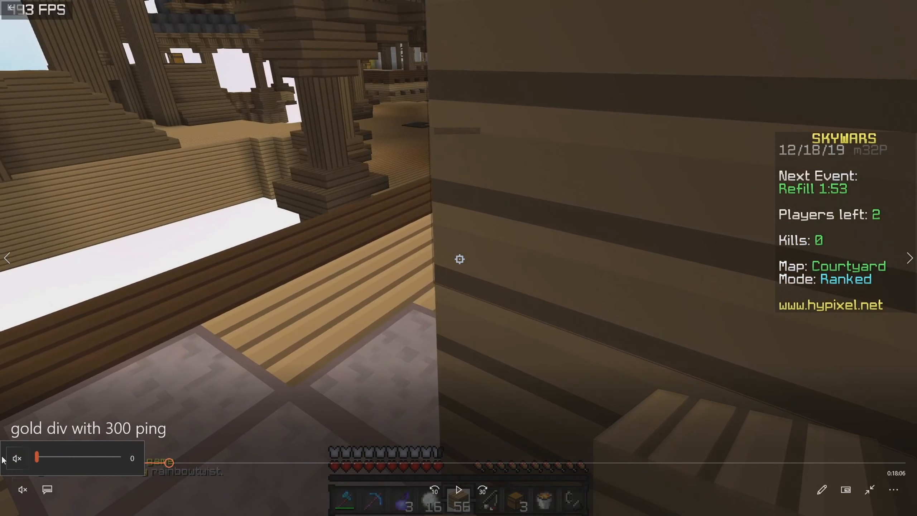
left_click(222, 510)
left_click(459, 490)
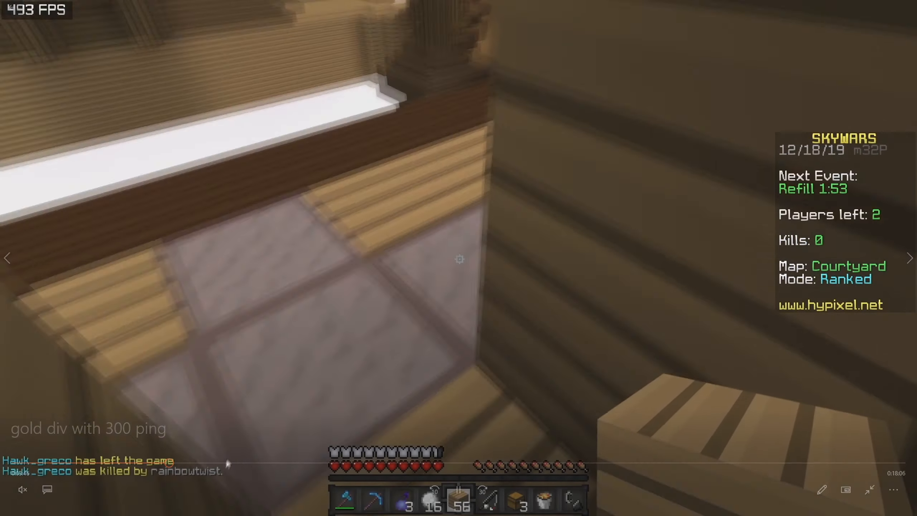
- Jump to about 5:15 in the video and pause on a clear frame of the opponent hit in mid-air
left_click(227, 463)
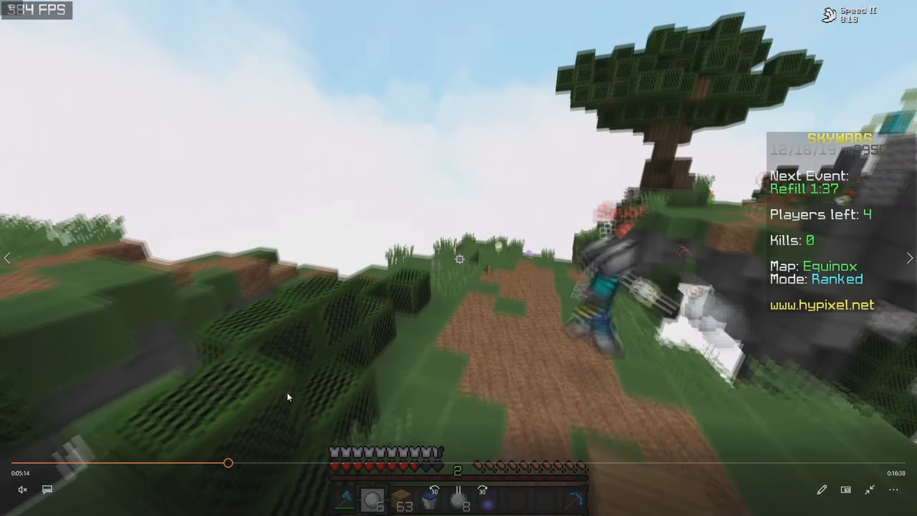
key("space")
key("space")
key("space")
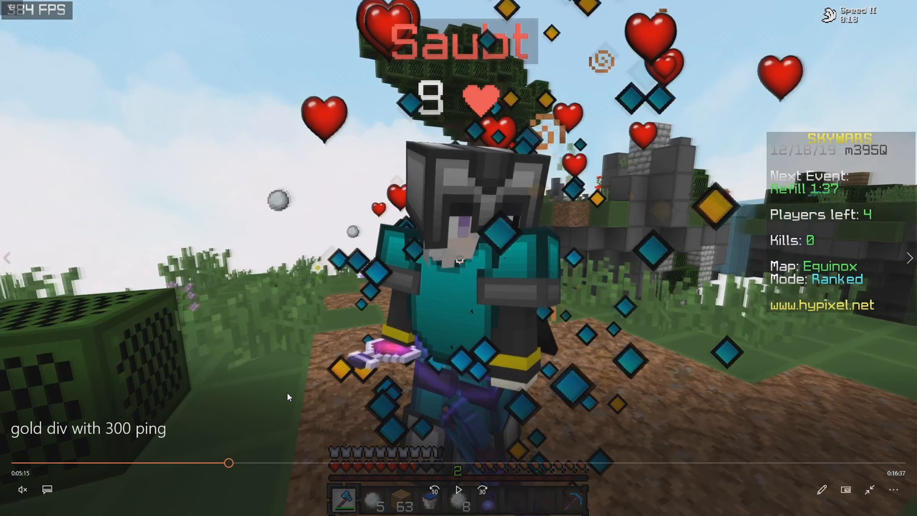
key("space")
key("space")
key("space")
key("space")
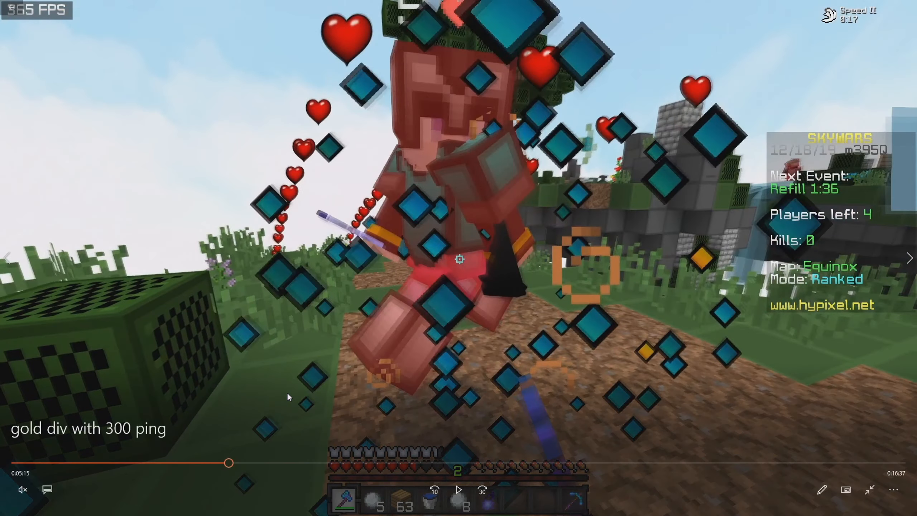
key("space")
key("space")
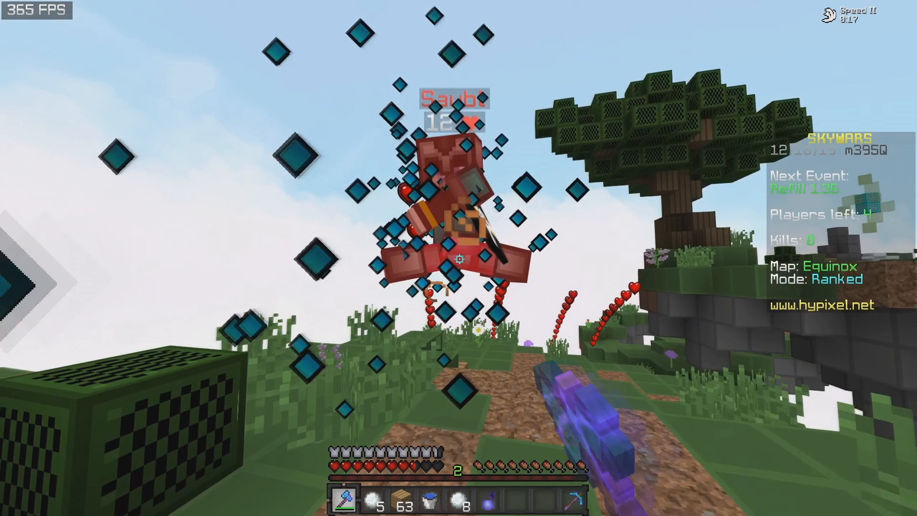
key("space")
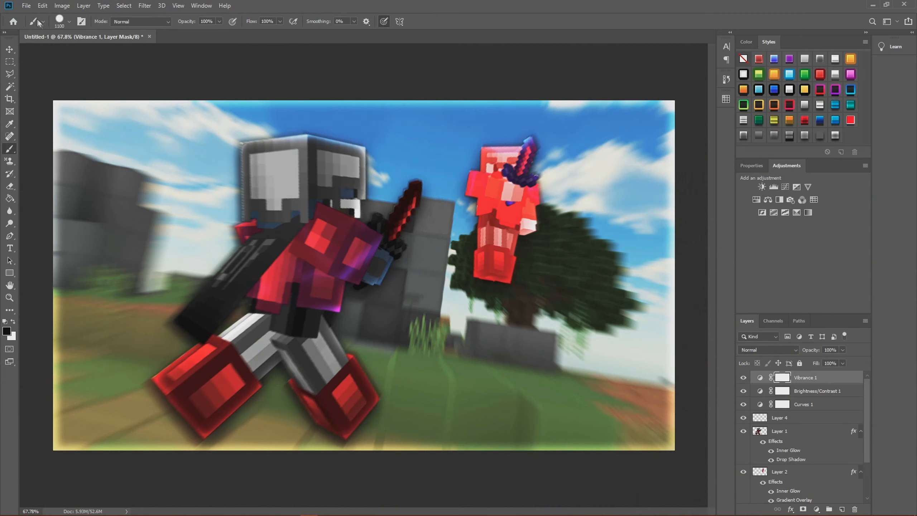
- Back in Photoshop, create a new 1920 x 1080 px document at 72 ppi and paste the captured screenshot into it
key("alt+f")
key("Escape")
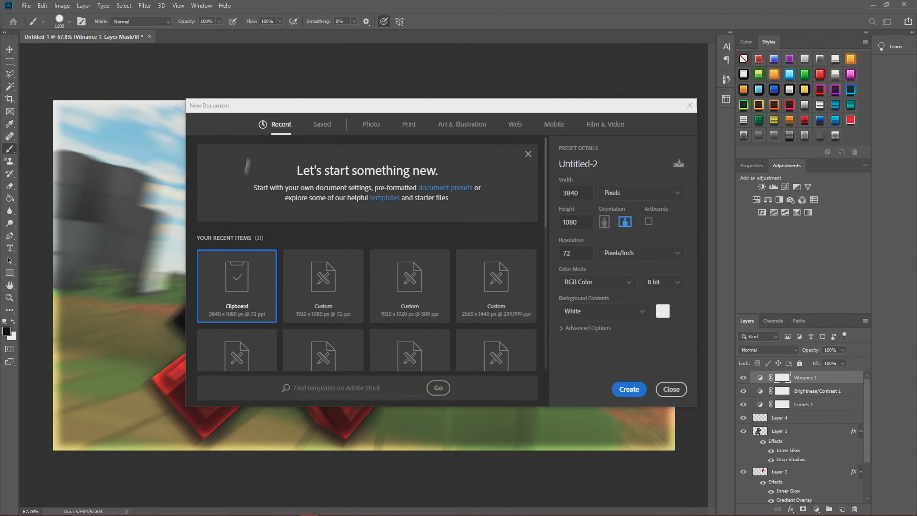
left_click(316, 298)
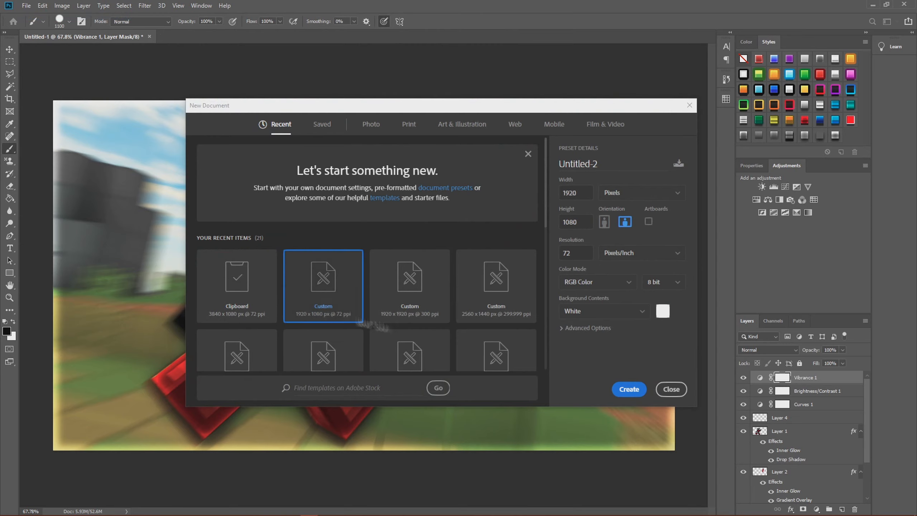
left_click(629, 389)
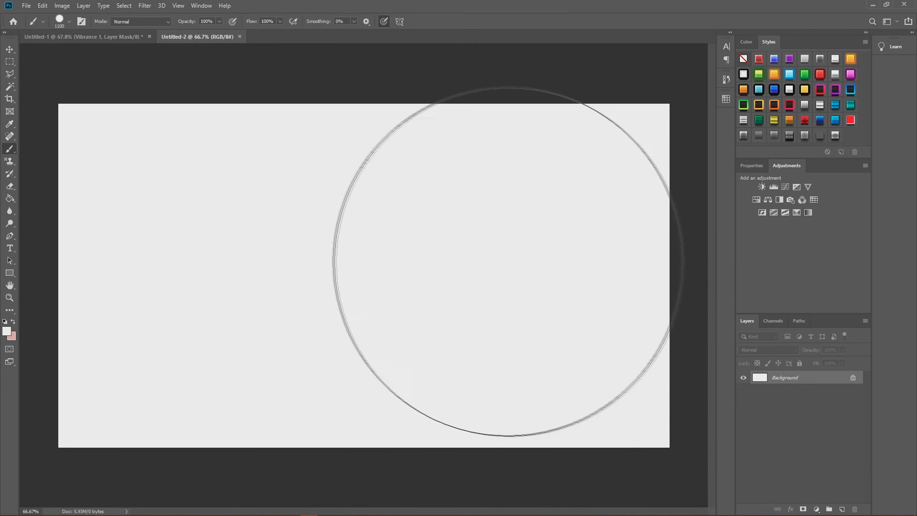
key("ctrl+v")
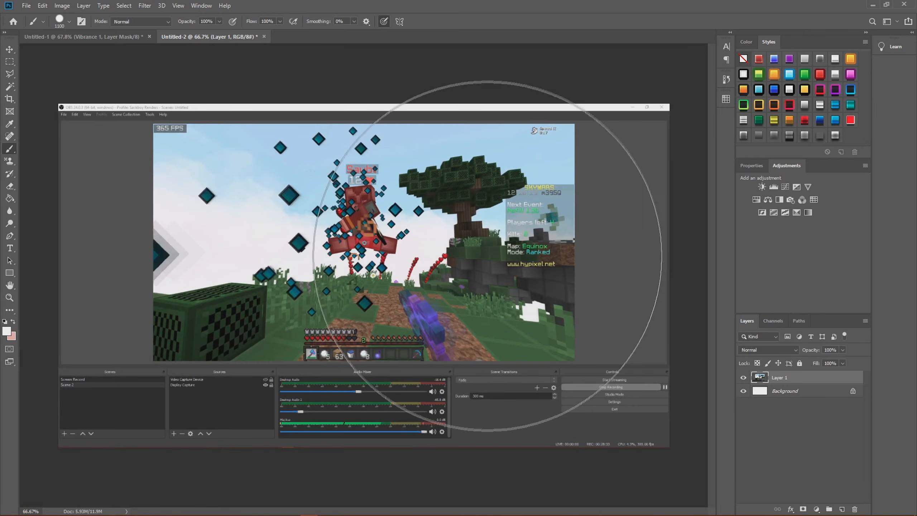
- Shift the pasted screenshot horizontally to X 0 px so the full-screen game frame fills the canvas
key("ctrl+t")
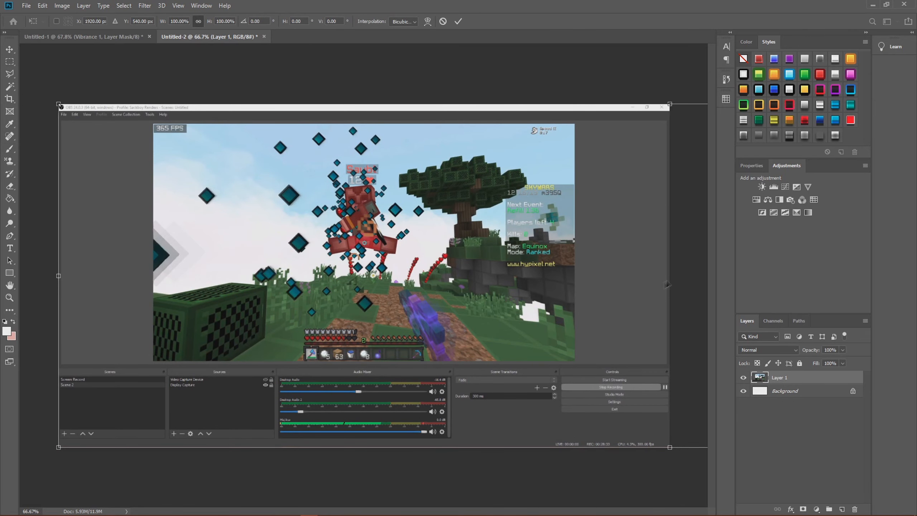
left_click_drag(674, 276, 60, 276)
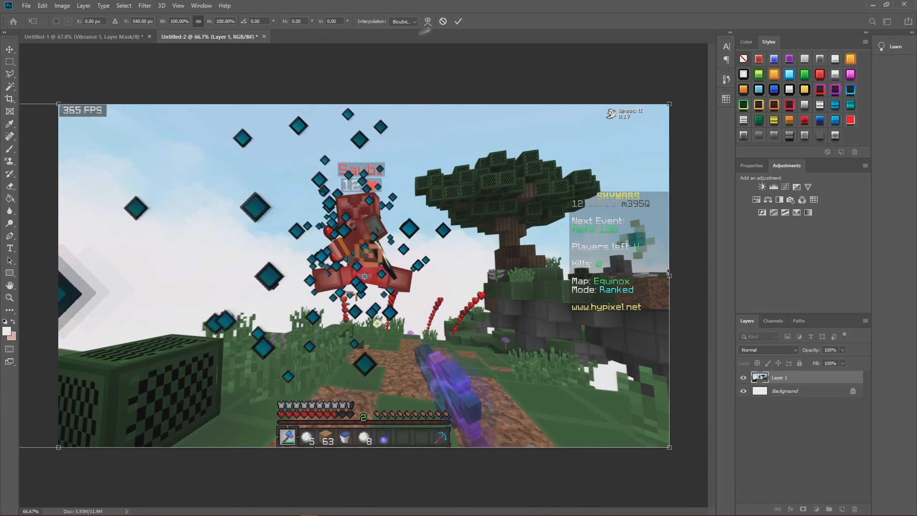
left_click(458, 21)
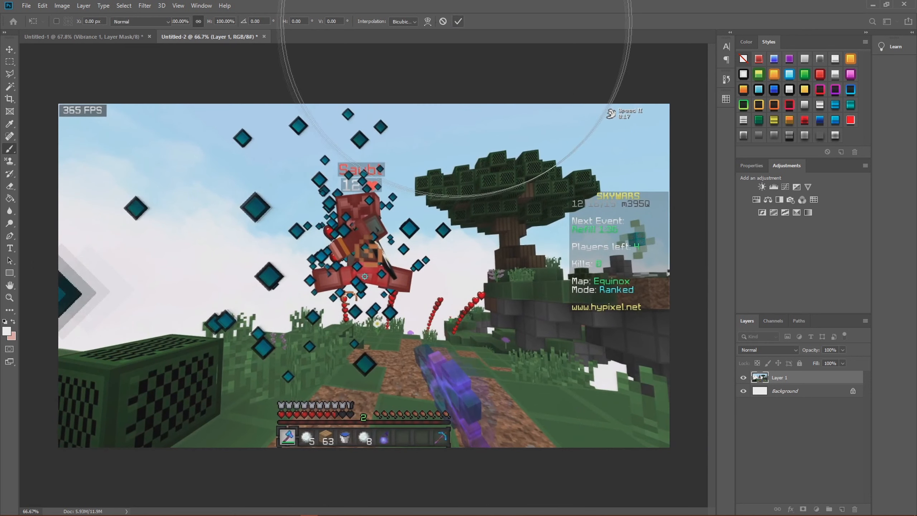
- Select the whole canvas area with a rectangular selection and cut the game frame to its own layer
left_click(9, 63)
left_click_drag(63, 108, 822, 513)
right_click(613, 195)
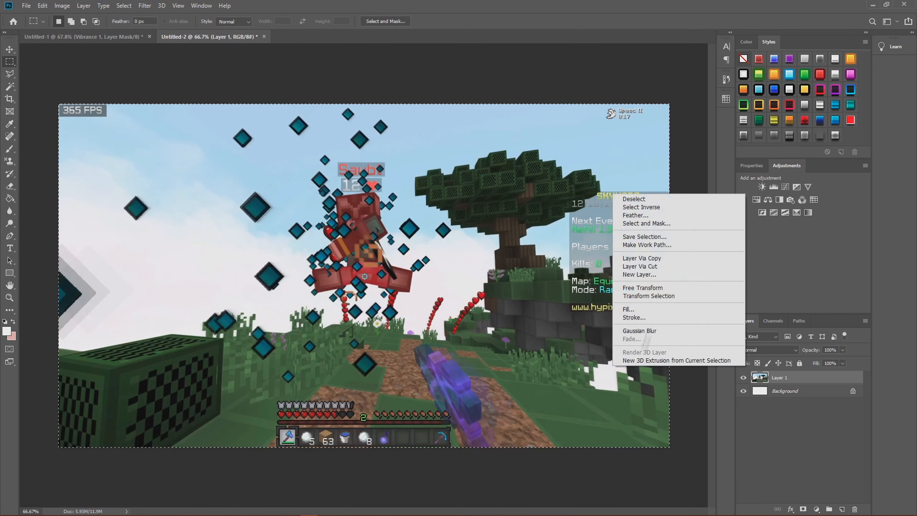
left_click(660, 270)
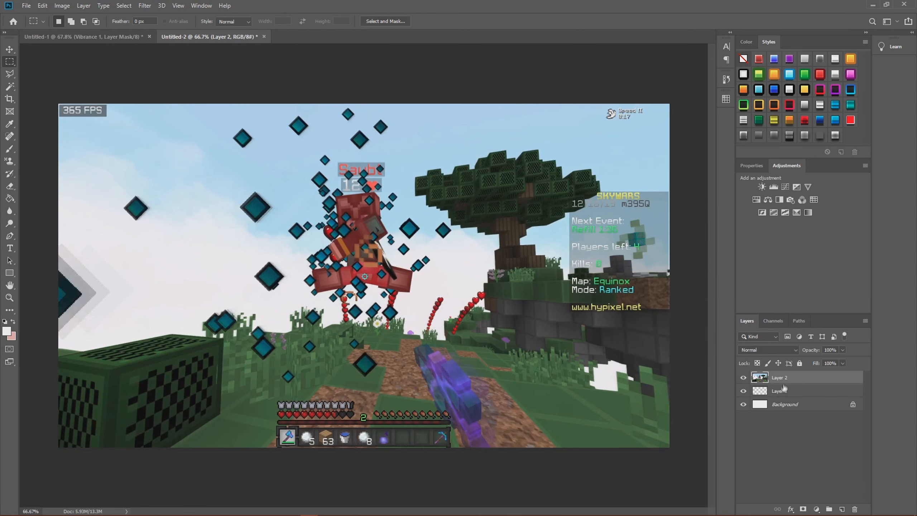
- Delete the empty Layer 1 beneath the game frame layer
left_click(853, 508)
left_click(408, 191)
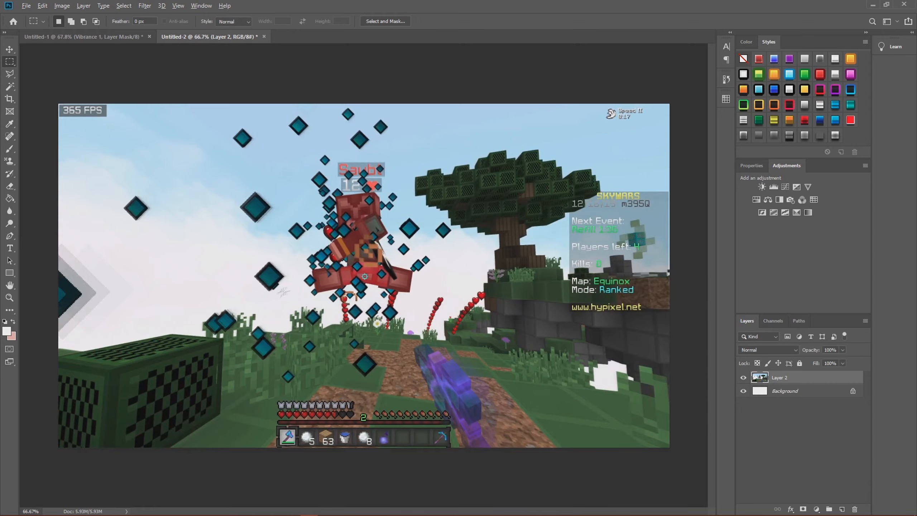
scroll(283, 291, "up", 5)
scroll(288, 289, "down", 10)
scroll(311, 274, "up", 7)
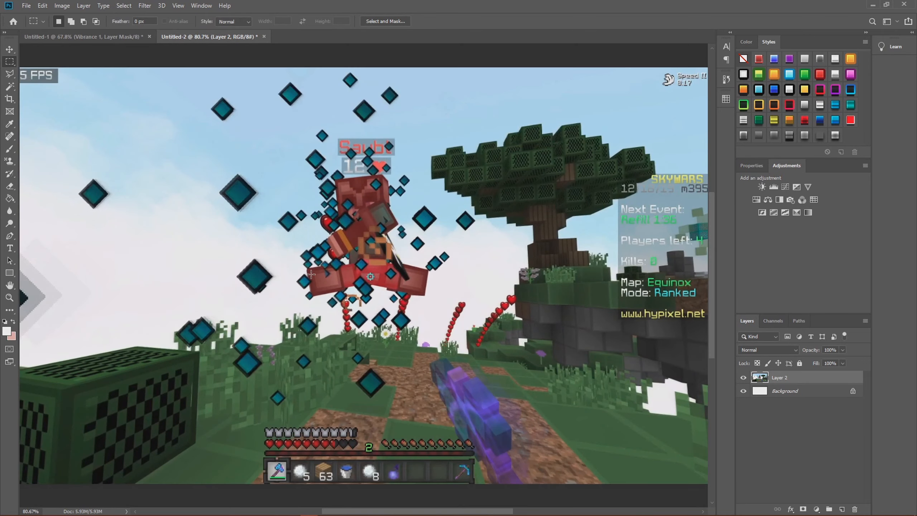
scroll(313, 273, "down", 2)
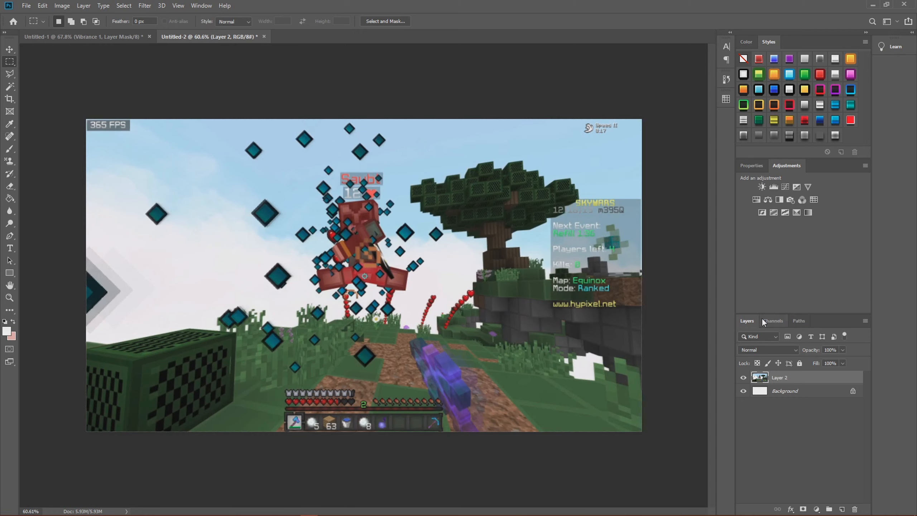
- Duplicate the game frame layer and place the original Layer 2 above its copy
key("ctrl+j")
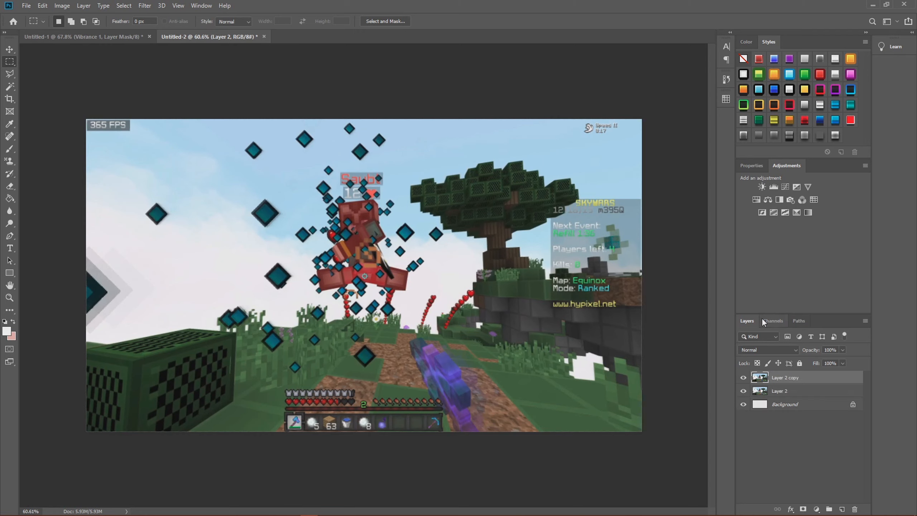
left_click_drag(794, 377, 788, 391)
left_click(788, 378)
- Enlarge the Layer 2 frame beyond the canvas and reposition it so the opponent fills more of the picture
scroll(465, 269, "down", 3)
key("ctrl+t")
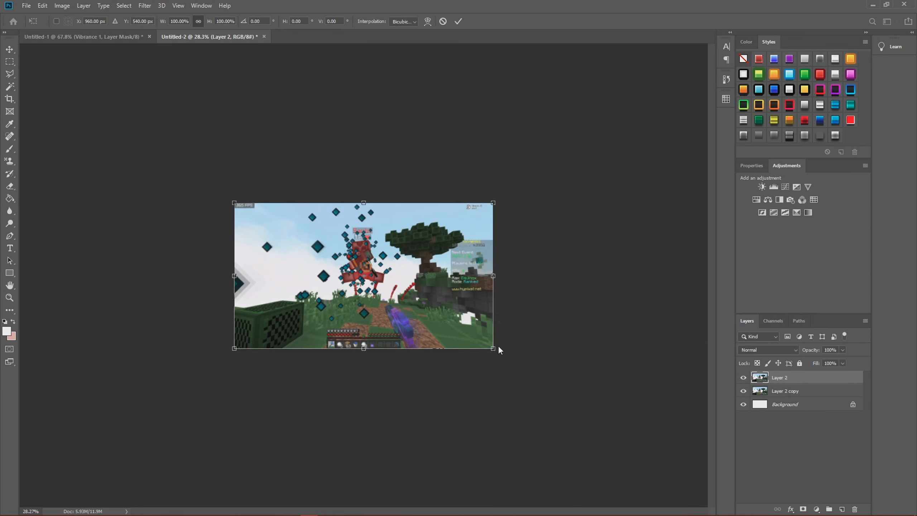
left_click_drag(498, 350, 738, 498)
left_click_drag(544, 328, 429, 280)
left_click_drag(626, 155, 583, 178)
left_click_drag(488, 268, 503, 258)
left_click(458, 21)
- Try to heal away the crosshair on the opponent with the 90 px Spot Healing Brush, and undo the strokes
scroll(361, 278, "up", 6)
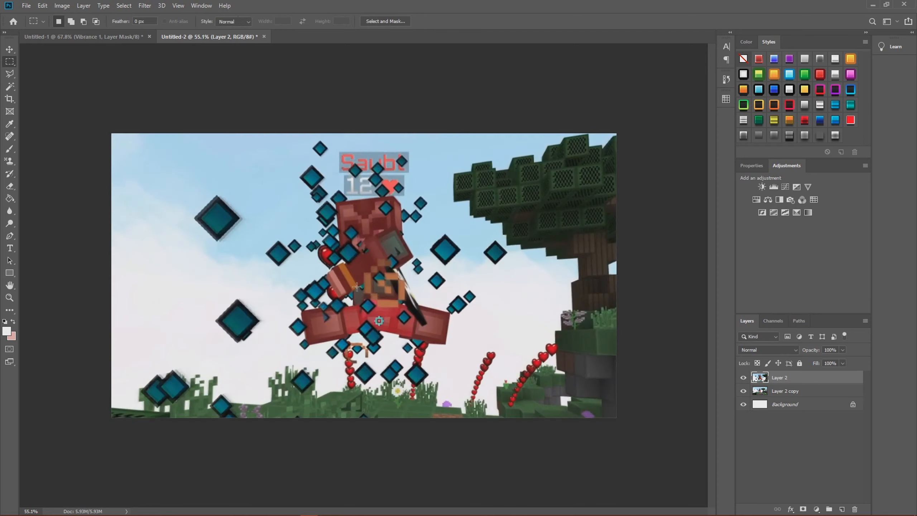
scroll(362, 286, "up", 5)
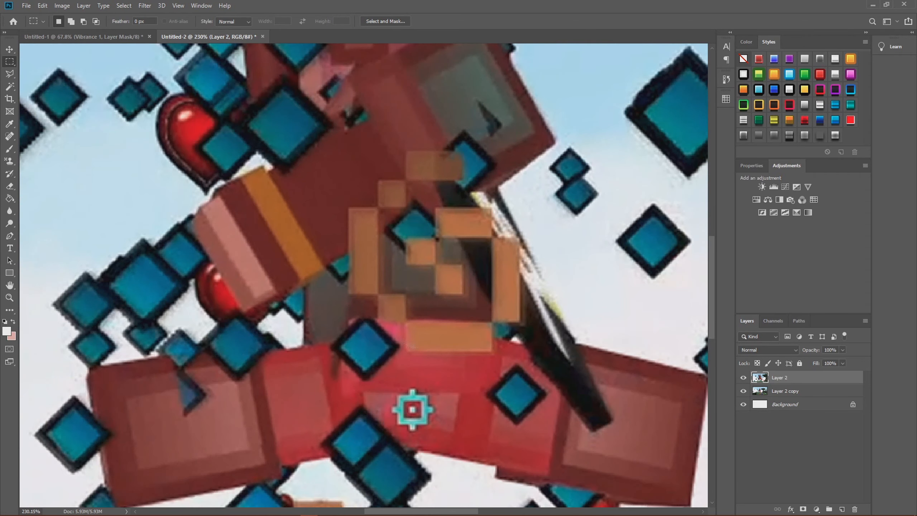
left_click(10, 136)
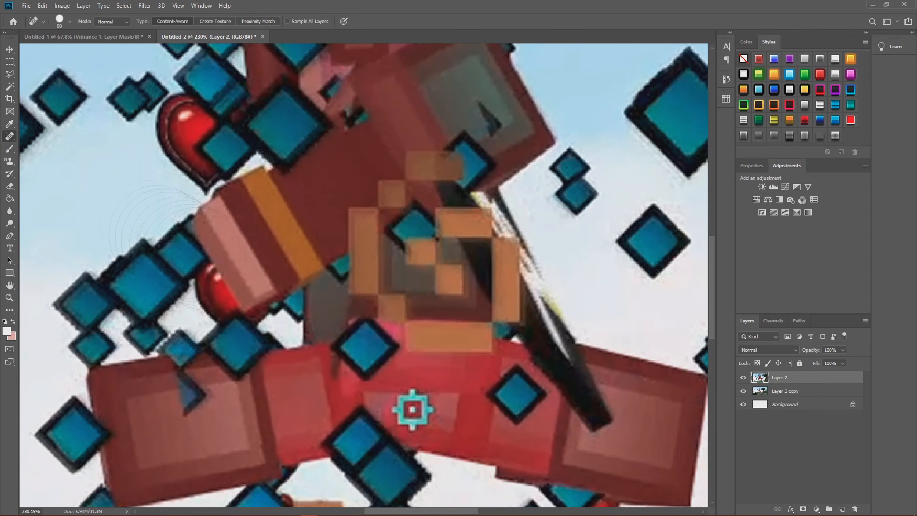
left_click(420, 397)
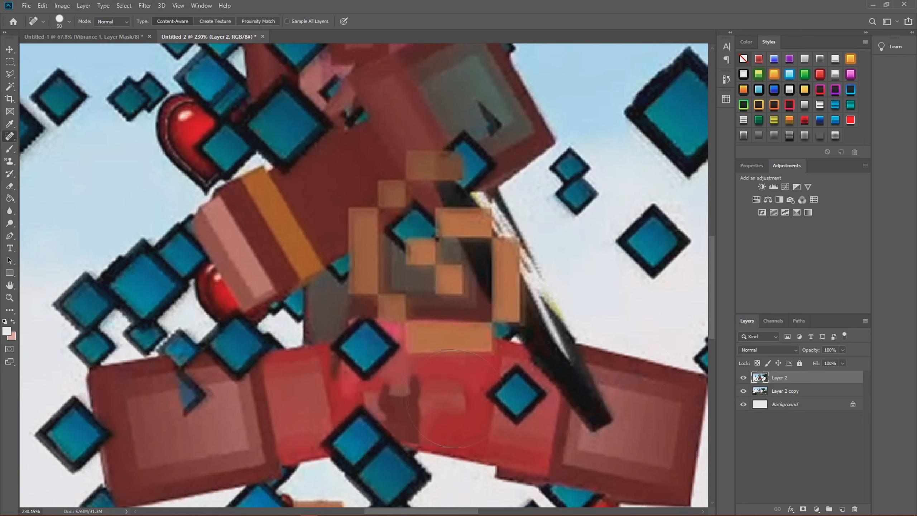
scroll(546, 403, "down", 3)
key("ctrl+z")
key("ctrl+z")
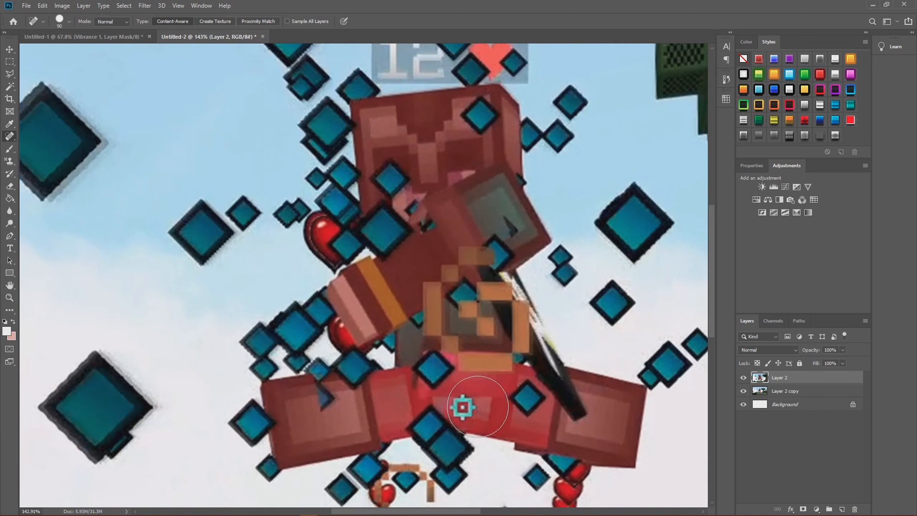
- Reduce the healing brush to 50 px and remove the crosshair from the opponent's body
key("bracketleft")
key("bracketleft")
key("bracketleft")
key("bracketleft")
key("bracketleft")
key("bracketright")
scroll(614, 337, "down", 4)
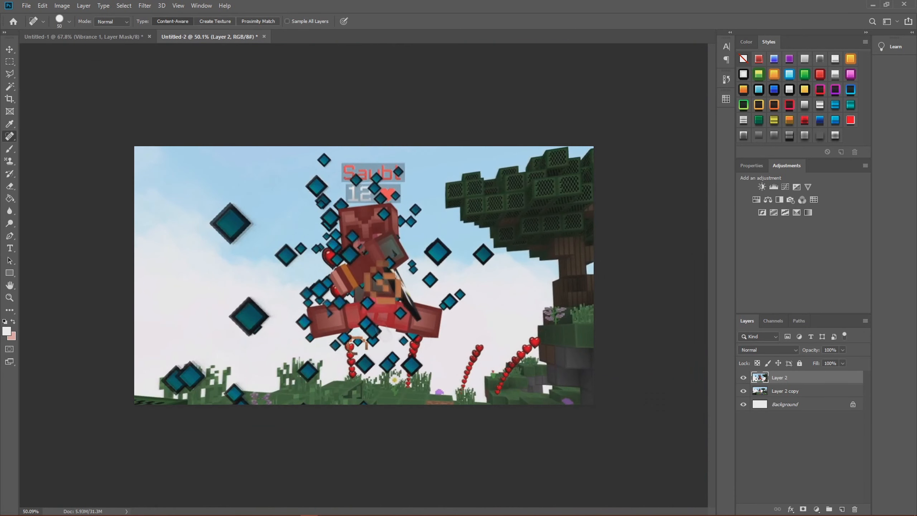
- Move the unscaled Layer 2 copy above the enlarged Layer 2
key("ctrl+plus")
left_click(787, 391)
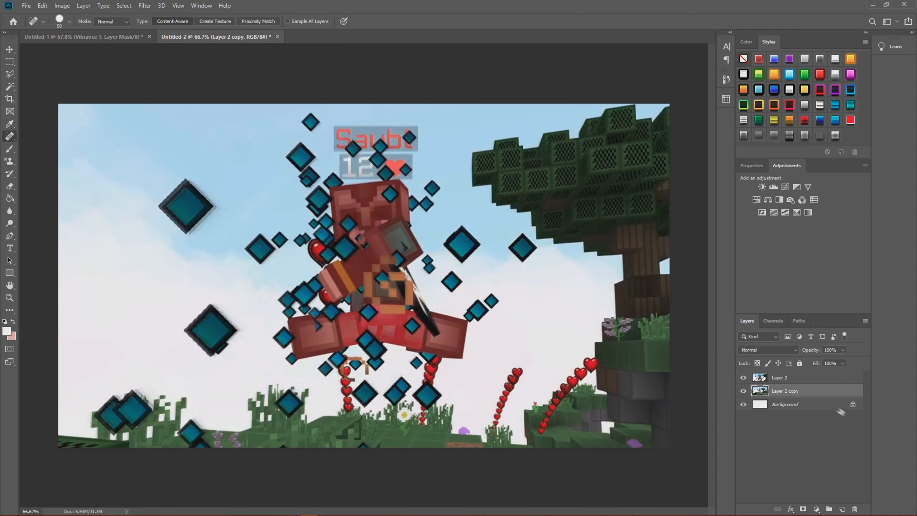
left_click_drag(799, 393, 799, 377)
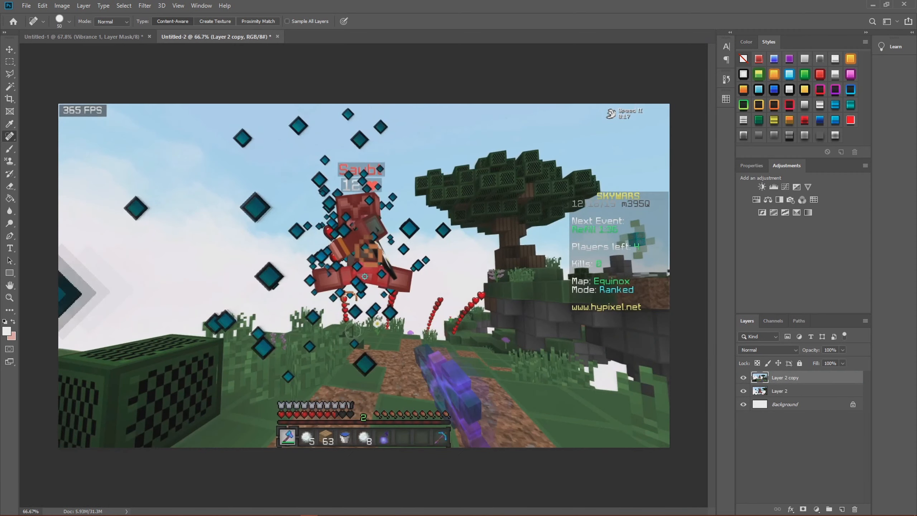
- Outline the purple enchanted weapon with a polygonal selection and copy it to its own layer
scroll(535, 419, "up", 16)
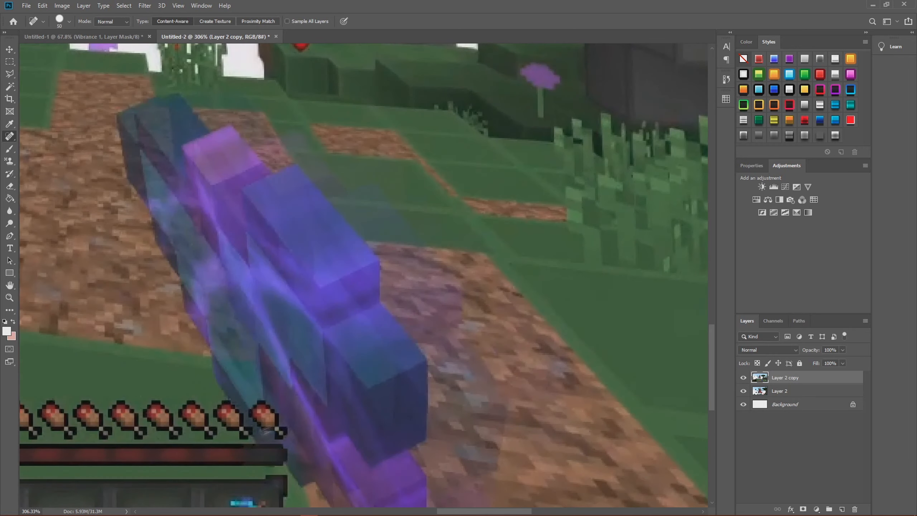
scroll(294, 456, "down", 7)
scroll(296, 457, "down", 2)
scroll(296, 457, "up", 4)
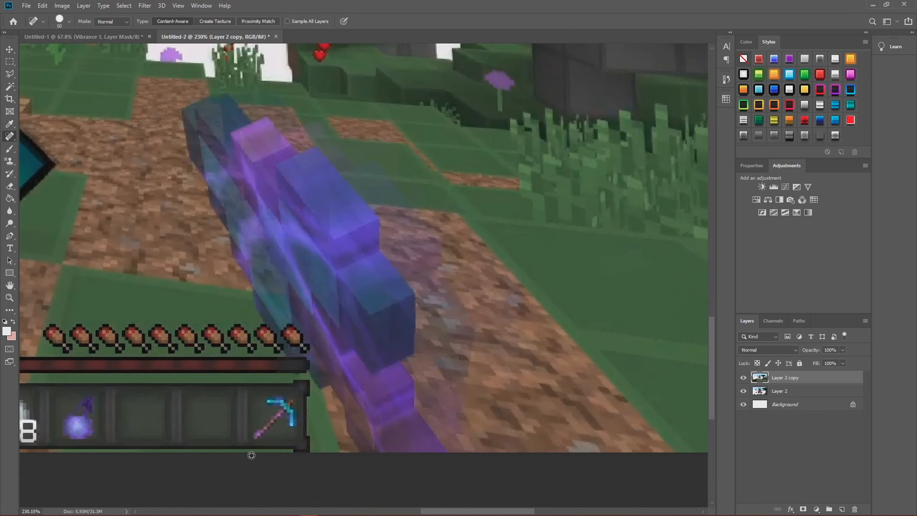
left_click(10, 74)
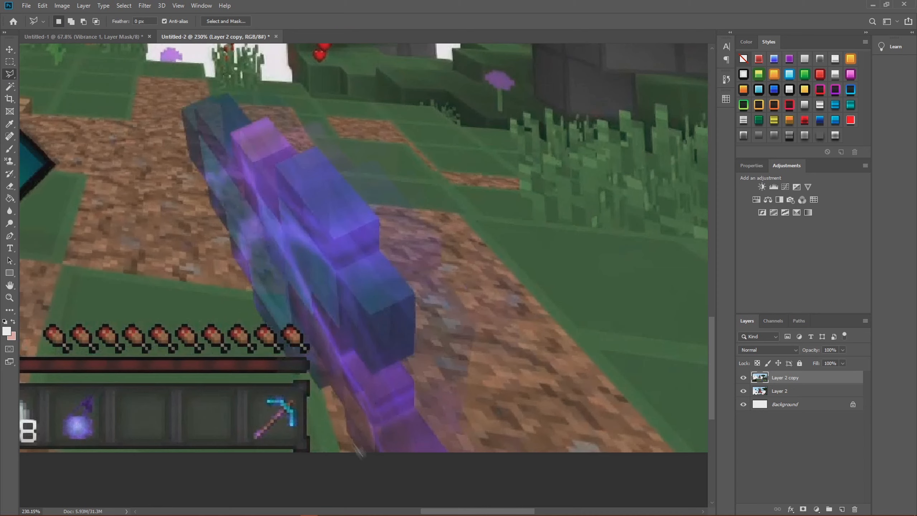
left_click_drag(346, 433, 347, 409)
mouse_move(313, 376)
left_mouse_down()
mouse_move(295, 371)
mouse_move(235, 259)
left_mouse_up()
mouse_move(215, 205)
left_mouse_down()
mouse_move(180, 146)
mouse_move(189, 158)
mouse_move(184, 111)
mouse_move(226, 95)
left_mouse_up()
mouse_move(382, 237)
left_mouse_down()
mouse_move(415, 295)
mouse_move(411, 384)
mouse_move(452, 458)
mouse_move(364, 454)
left_mouse_up()
right_click(342, 319)
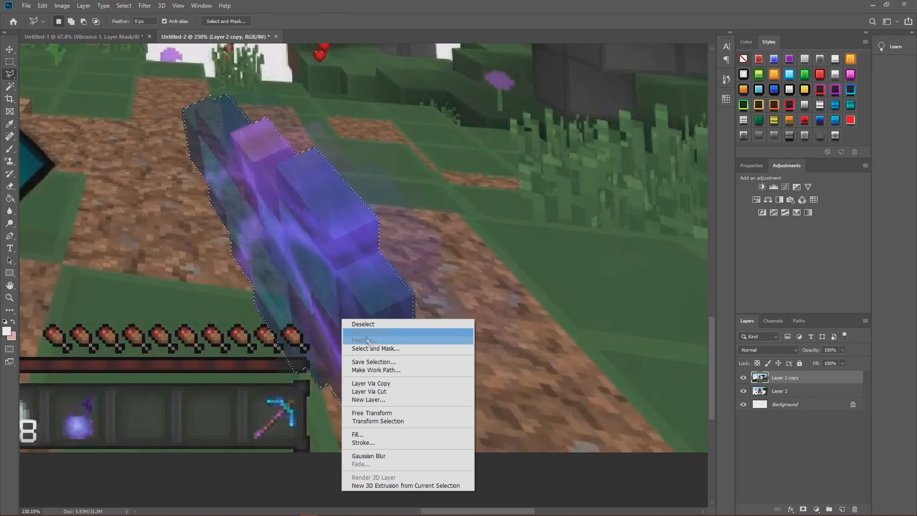
left_click(397, 383)
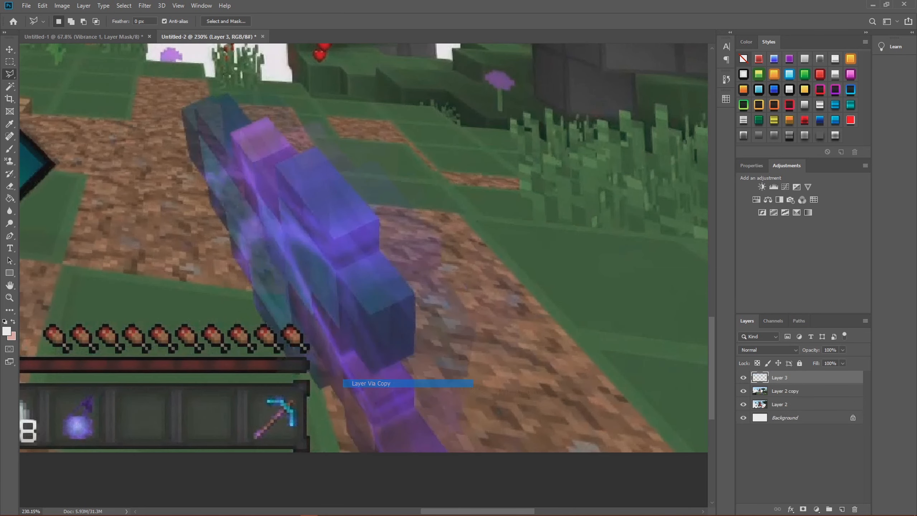
- Hide Layer 2 copy and heal the leftover hunger icon off the weapon with the Spot Healing Brush
left_click(742, 391)
scroll(289, 344, "up", 8)
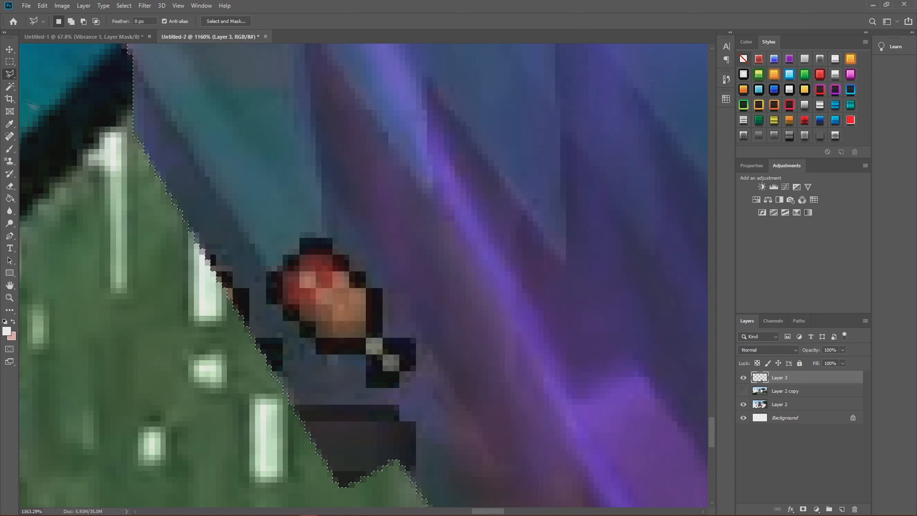
left_click(10, 136)
left_click(346, 299)
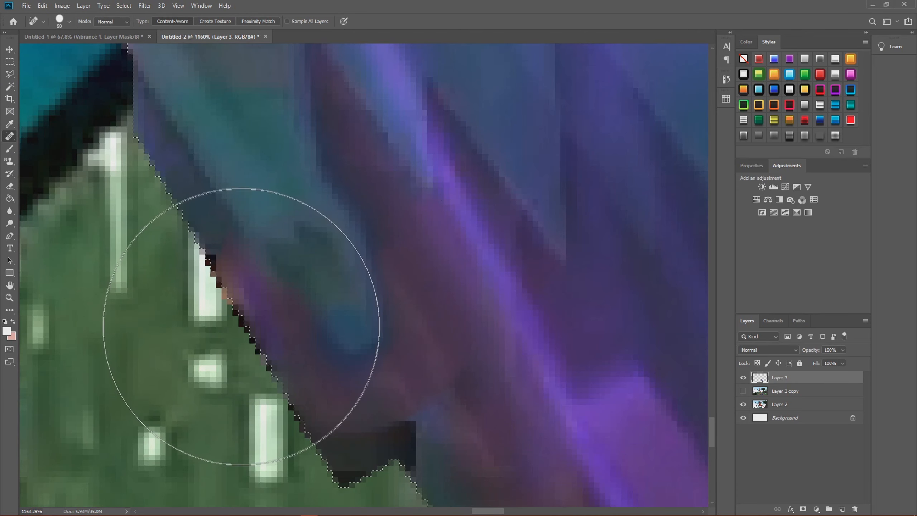
scroll(408, 321, "down", 4)
scroll(408, 321, "down", 6)
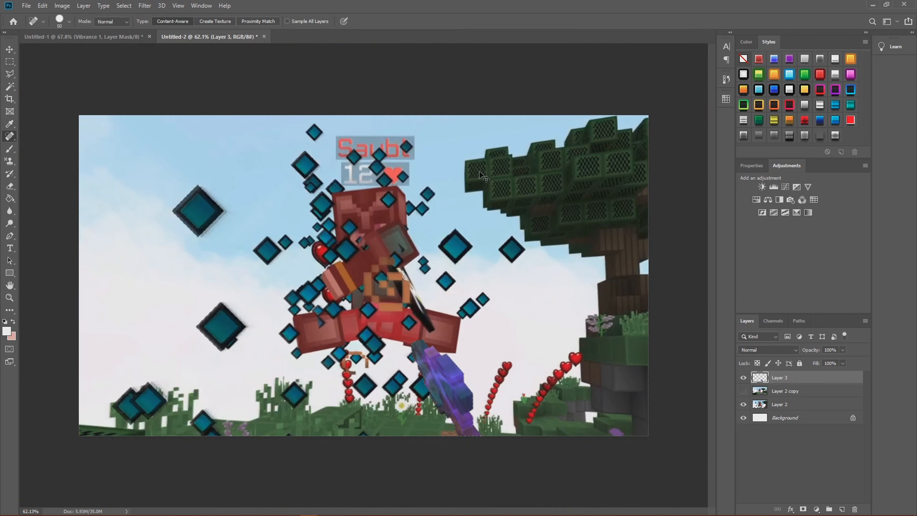
- Enlarge the weapon cutout, rotate it slightly upright and place it beside the opponent, rising from the canvas's lower edge
key("ctrl+t")
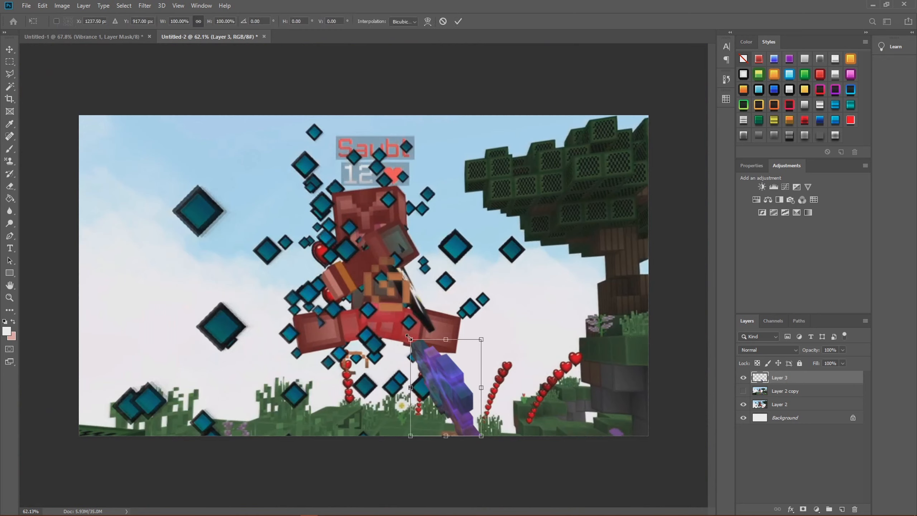
left_click_drag(409, 338, 197, 260)
left_click_drag(421, 352, 570, 349)
left_click_drag(435, 170, 508, 267)
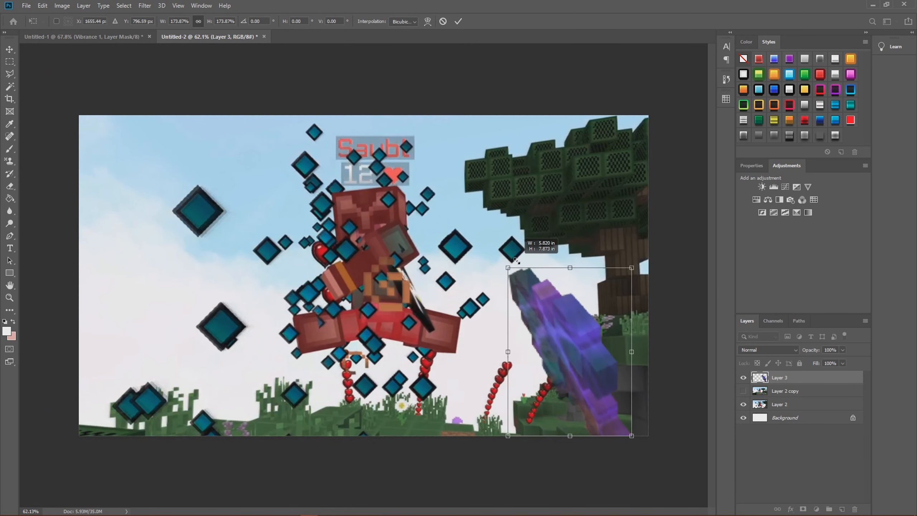
left_click_drag(550, 361, 485, 361)
left_click_drag(599, 378, 592, 396)
left_click_drag(466, 257, 454, 231)
left_click_drag(505, 331, 514, 334)
left_click(457, 23)
- Apply the Crosshatch filter to the weapon with stroke length 7, sharpness 1 and strength 1
scroll(485, 318, "up", 4)
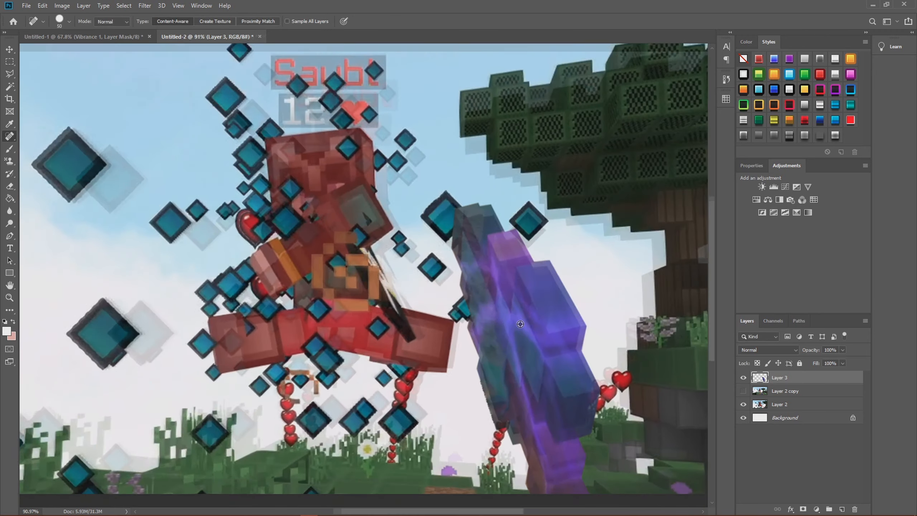
scroll(519, 327, "down", 5)
scroll(451, 321, "up", 2)
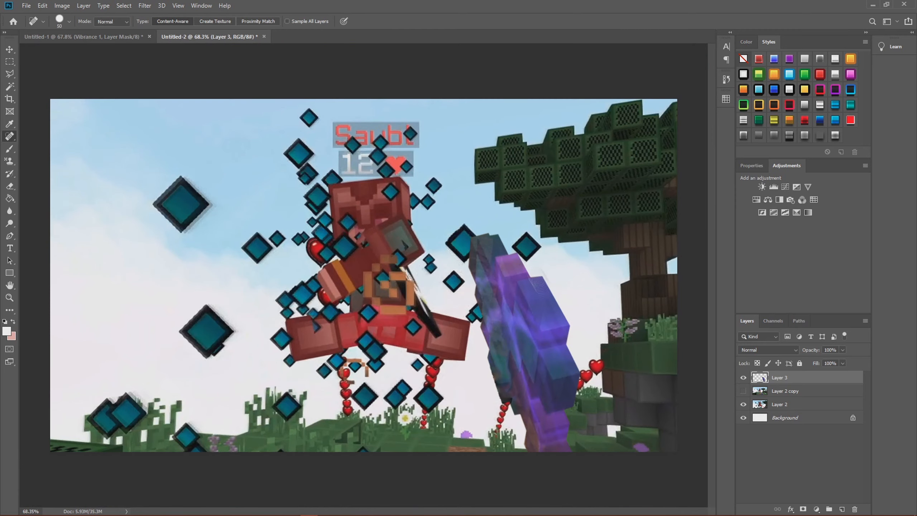
left_click(144, 6)
left_click(170, 40)
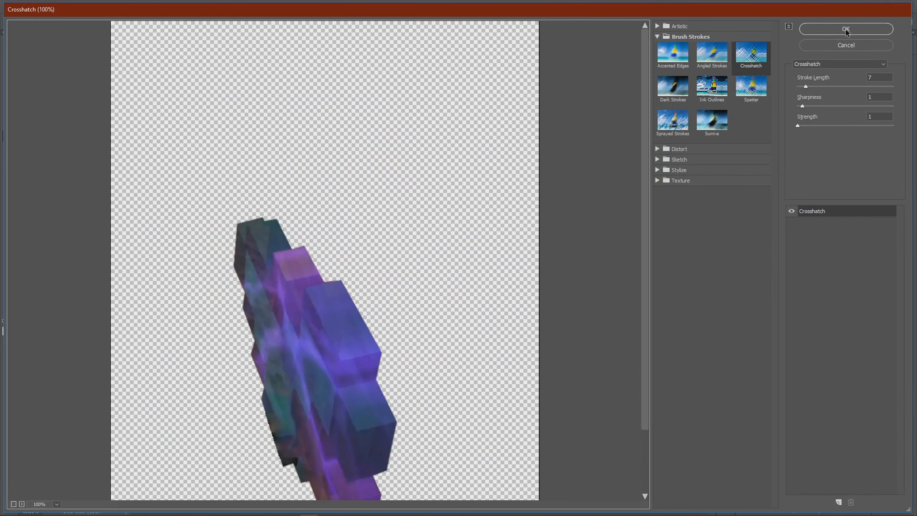
left_click(845, 29)
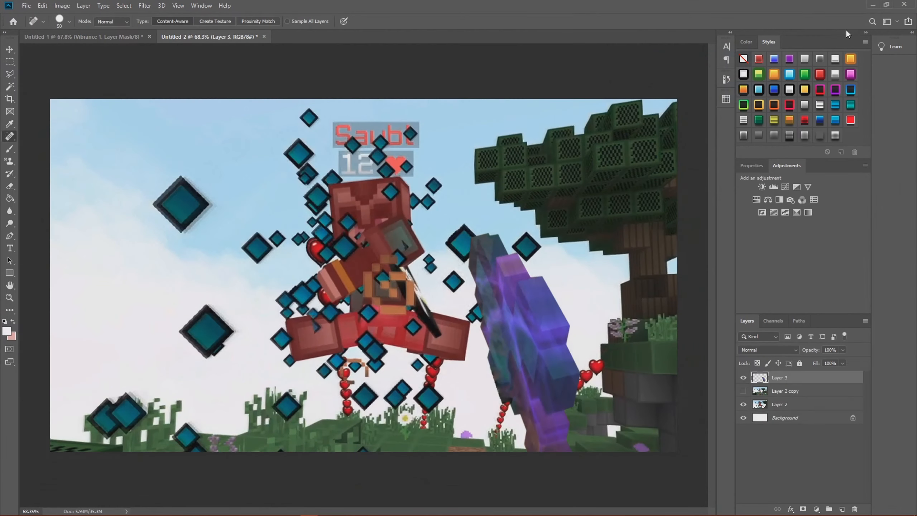
- Try several preset styles on the weapon and apply the one with Inner Glow, Satin, Gradient Overlay and Drop Shadow
left_click(832, 136)
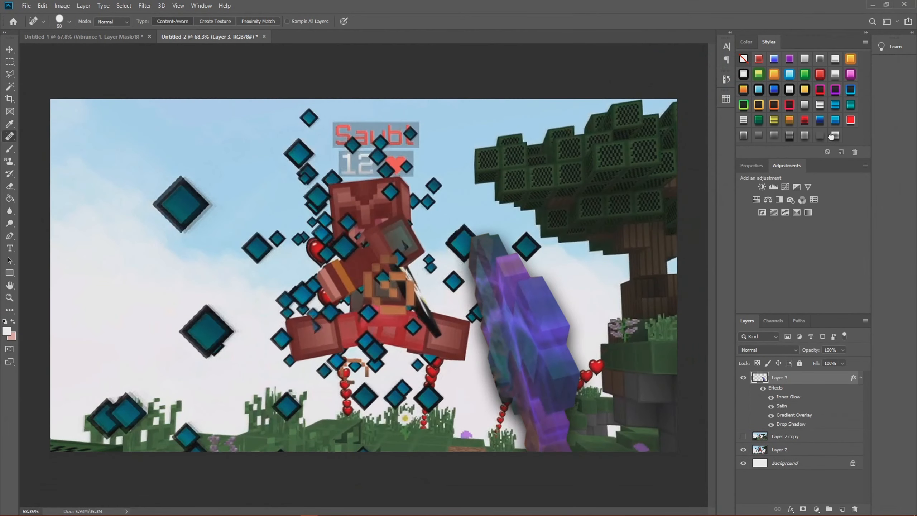
left_click(803, 136)
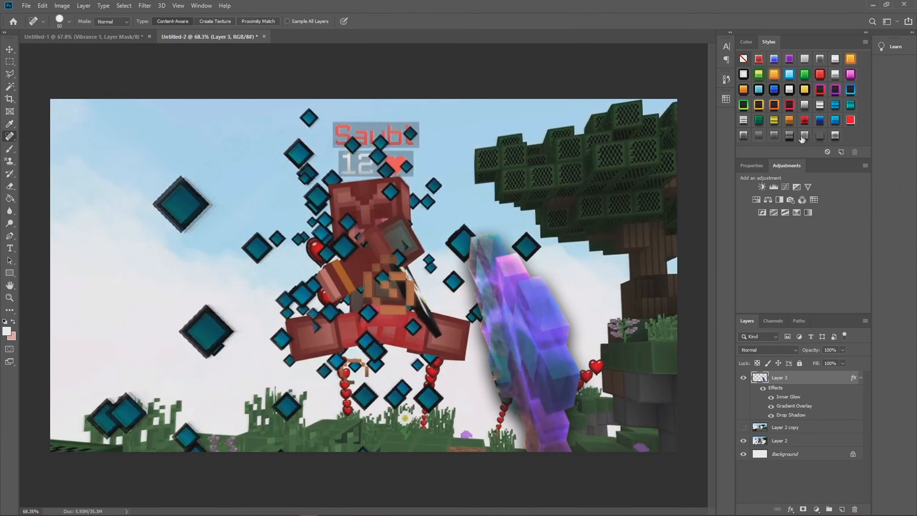
left_click(742, 136)
left_click(836, 139)
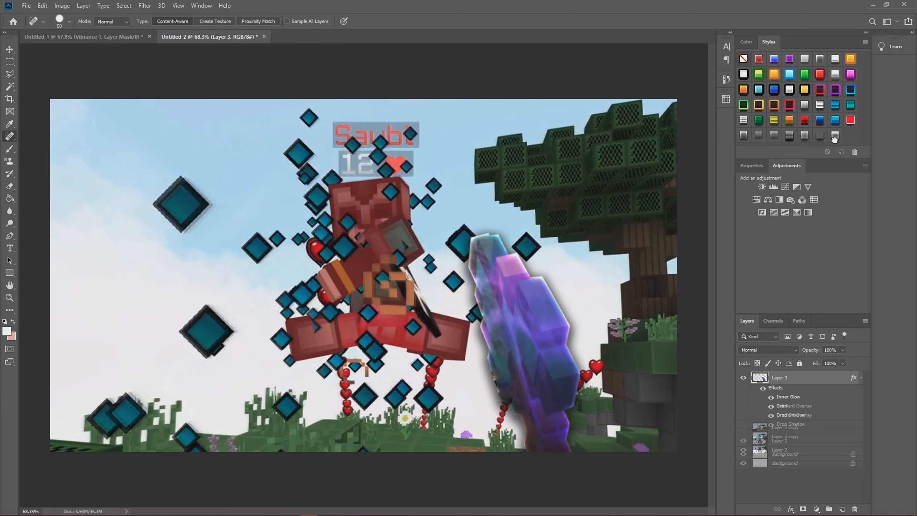
scroll(483, 265, "down", 7)
scroll(364, 275, "up", 5)
- Move Layer 2 above the hidden Layer 2 copy and shift its frame slightly down and to the left
left_click(785, 436)
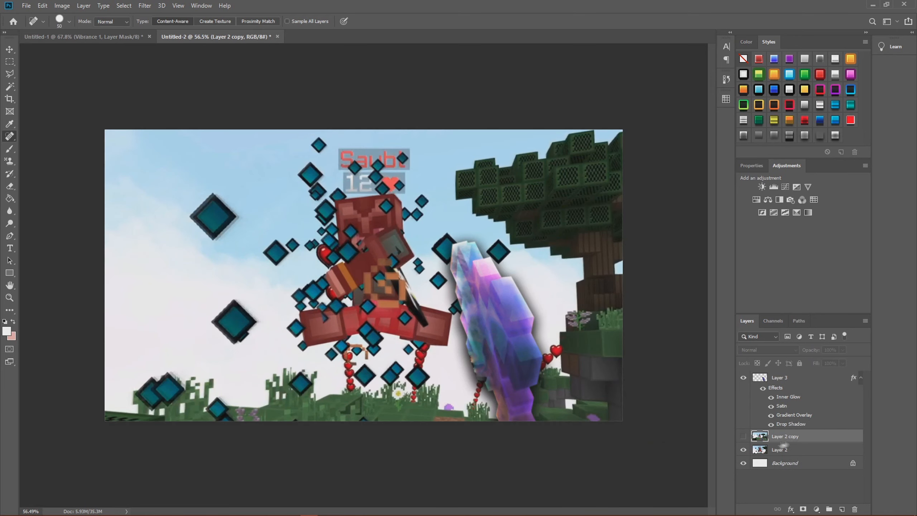
left_click_drag(774, 451, 789, 437)
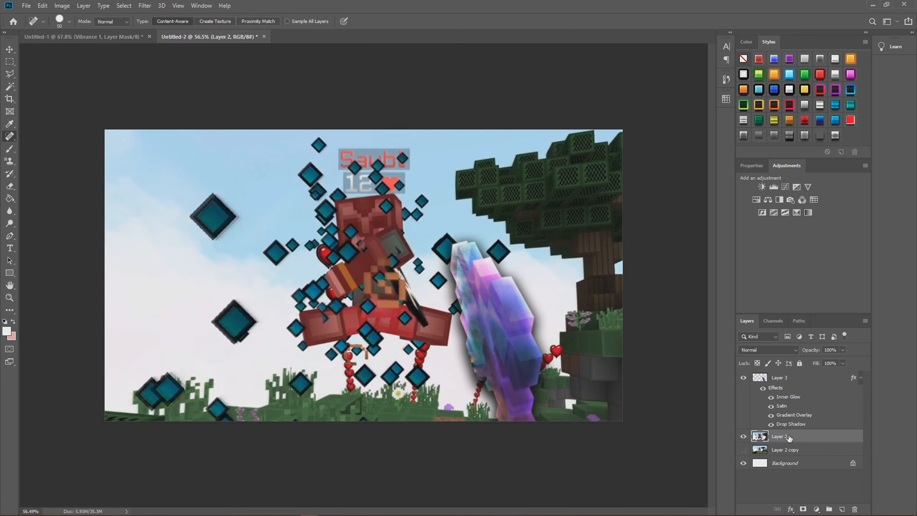
key("ctrl+t")
left_click_drag(474, 272, 467, 277)
left_click(458, 21)
key("j")
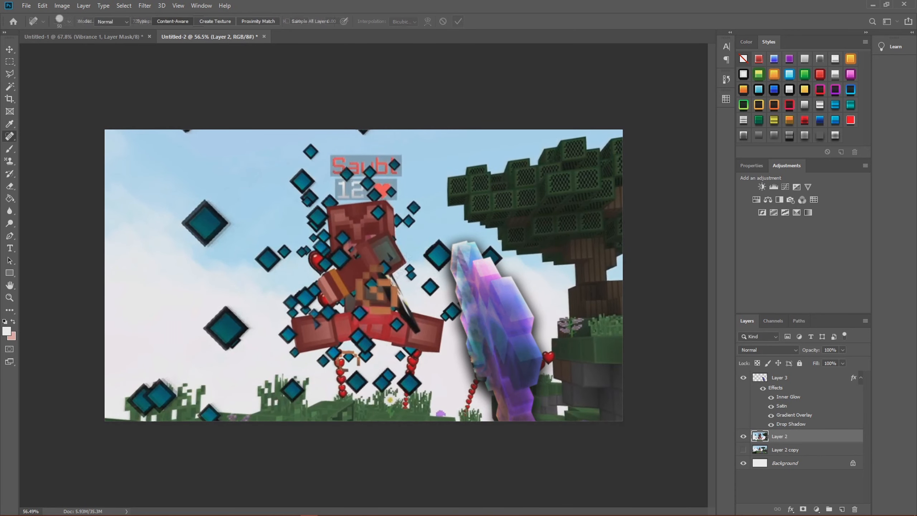
- Trace the opponent's head, arms, body and legs with the Polygonal Lasso and copy the selection from Layer 2 to a new layer
scroll(477, 299, "up", 5)
scroll(477, 299, "up", 1)
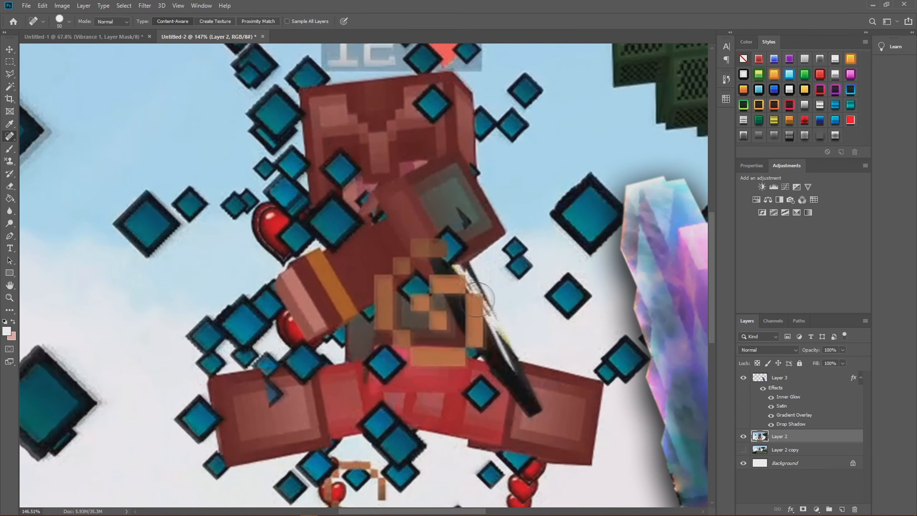
left_click(9, 73)
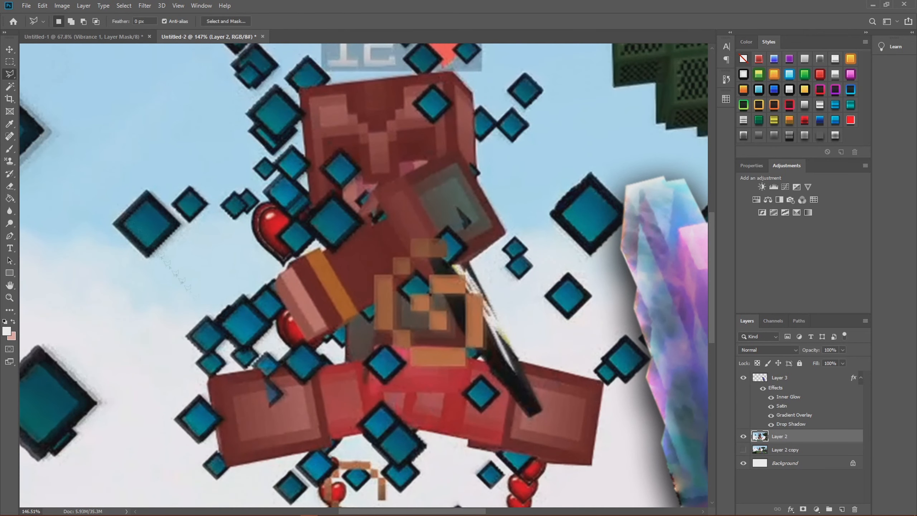
left_click(331, 447)
left_click(225, 467)
left_click(210, 378)
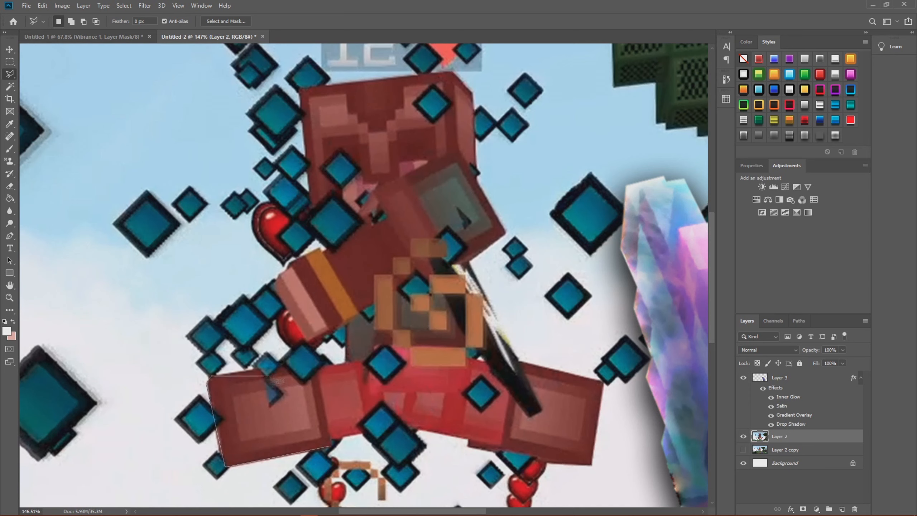
left_click(314, 369)
left_click(343, 363)
left_click(345, 322)
left_click(309, 341)
left_click(334, 249)
left_click(334, 224)
left_click(310, 221)
left_click(301, 89)
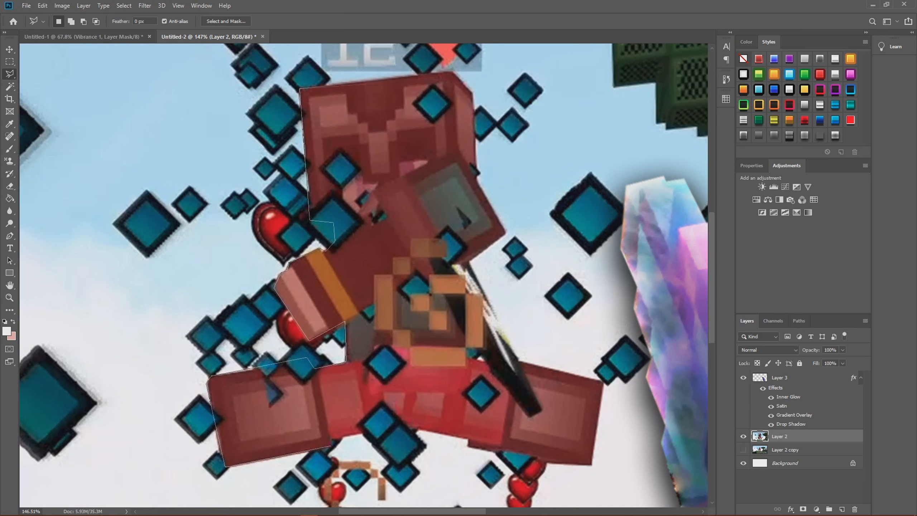
left_click(451, 72)
left_click(475, 93)
left_click(477, 180)
left_click(506, 233)
left_click(468, 261)
left_click(520, 361)
left_click(602, 380)
left_click(592, 466)
left_click(468, 439)
left_click(411, 426)
left_click(331, 438)
left_click(331, 446)
right_click(393, 289)
left_click(445, 362)
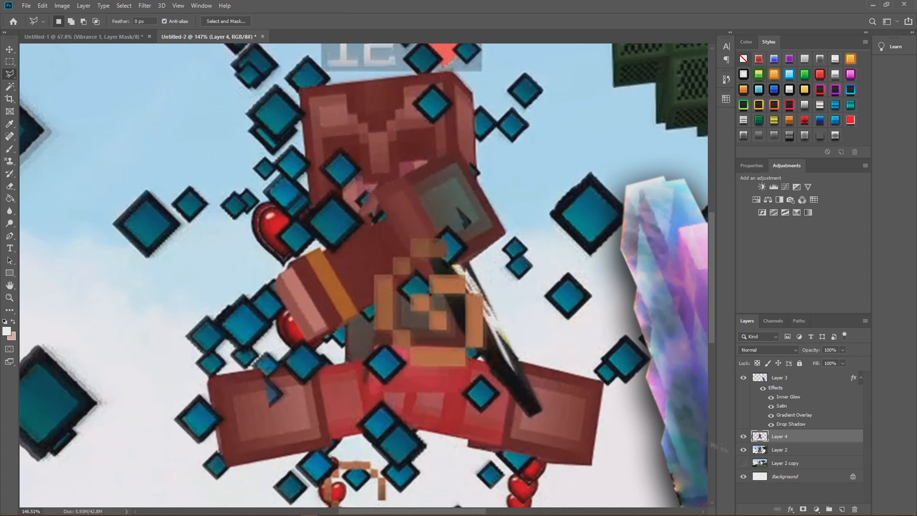
- Outline the small background gap above the opponent's red leg on the cutout layer and check the cutout with Layer 2 hidden
scroll(482, 361, "up", 10)
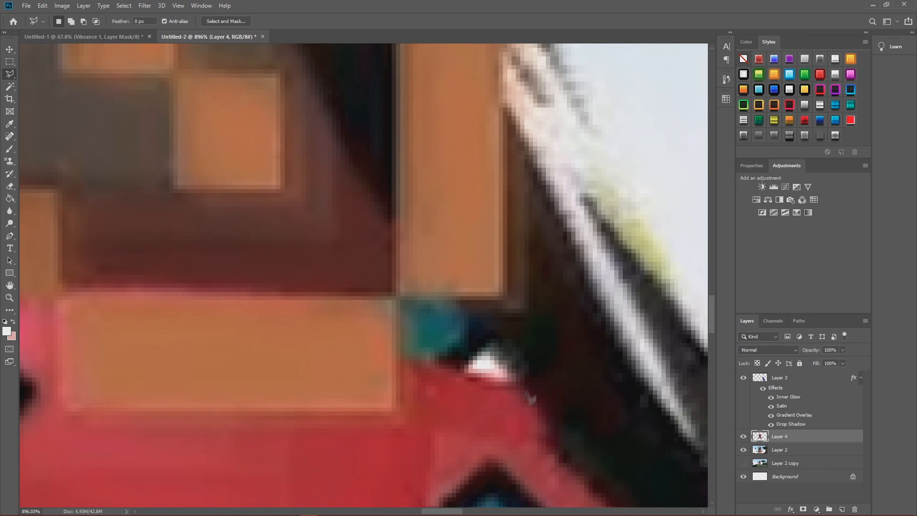
left_click(519, 380)
left_click(401, 356)
left_click(405, 244)
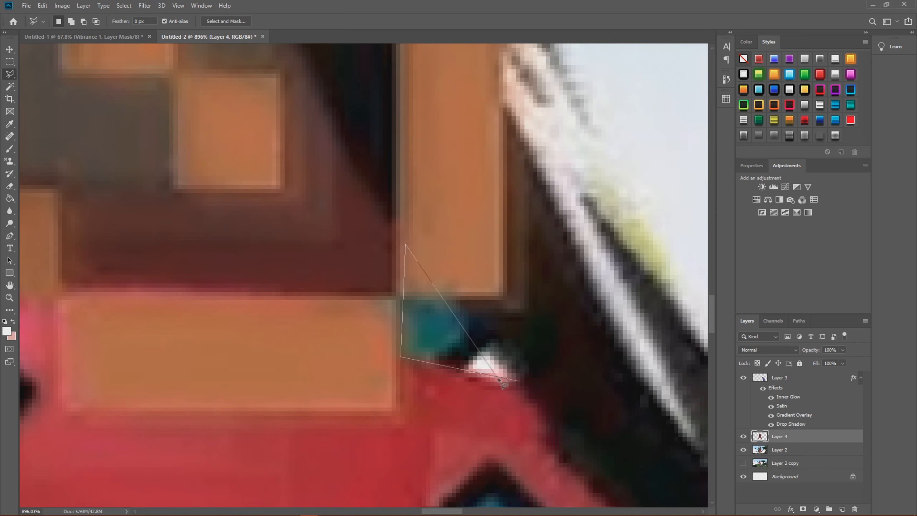
left_click(518, 380)
scroll(514, 355, "down", 12)
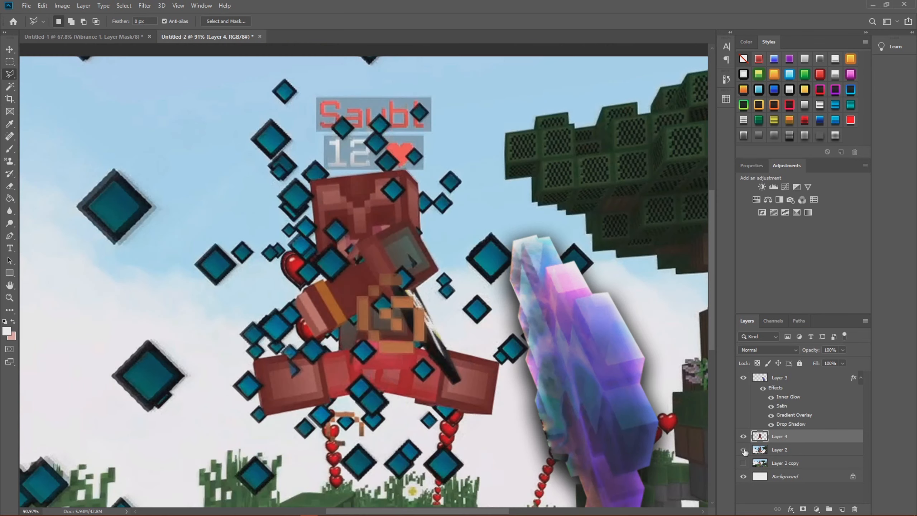
left_click(743, 450)
left_click(743, 450)
- Try several preset styles on the opponent cutout and apply one with Inner Glow, Satin, Gradient Overlay and Drop Shadow
scroll(439, 319, "down", 3)
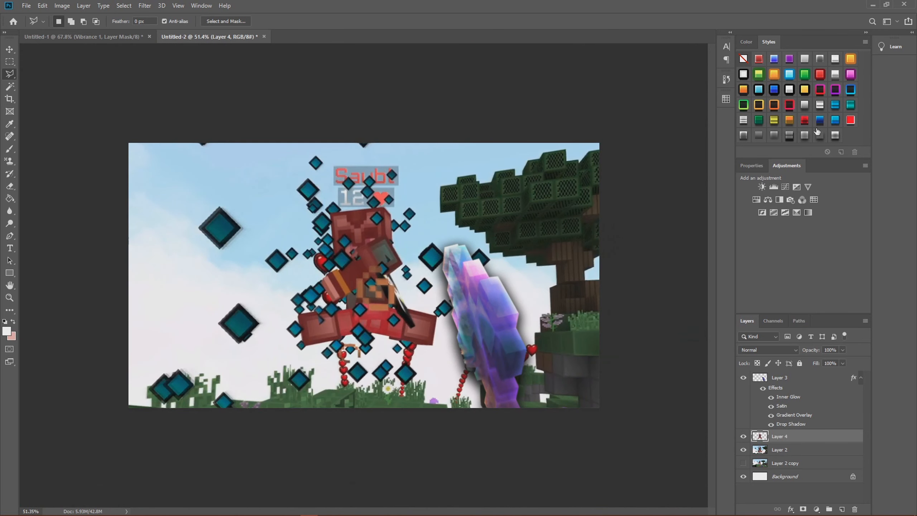
left_click(805, 135)
left_click(836, 135)
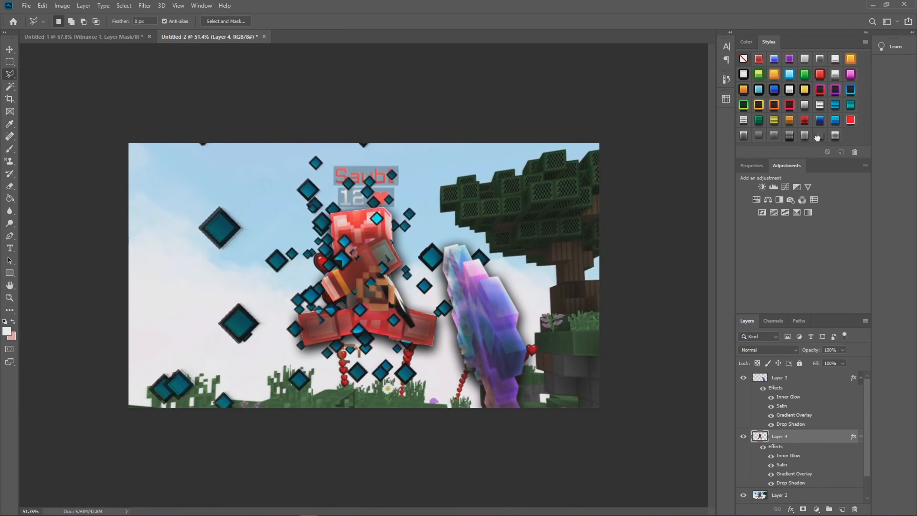
left_click(819, 136)
left_click(805, 138)
left_click(834, 137)
scroll(295, 249, "up", 5)
scroll(308, 246, "down", 4)
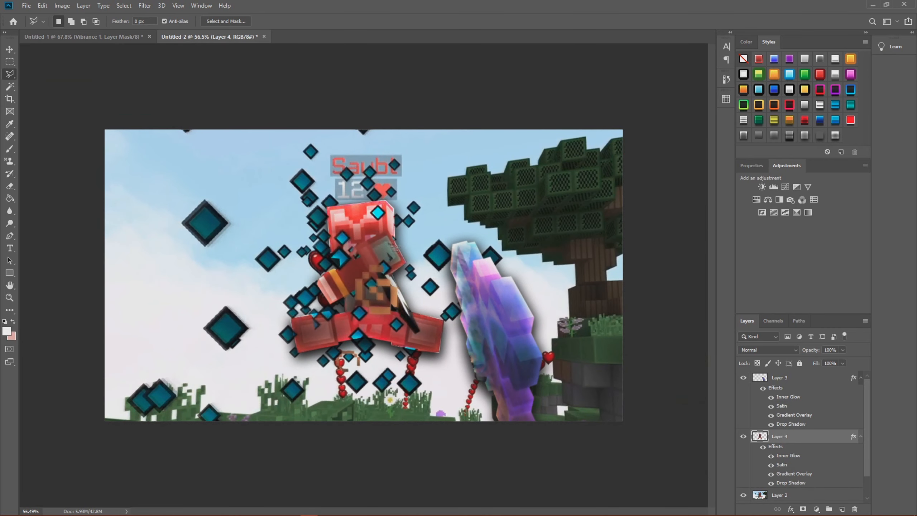
- Try to replace Layer 2 with a copy limited to the canvas area, and undo the replacement
left_click(783, 493)
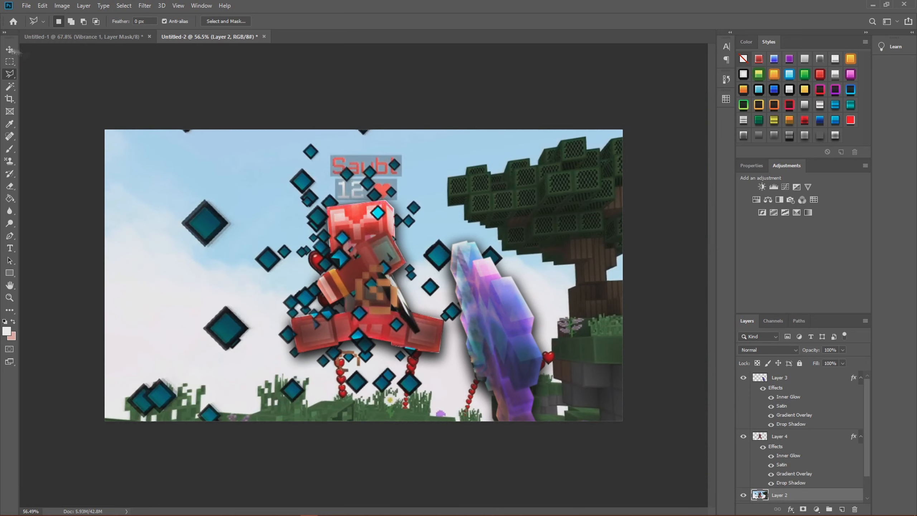
left_click(10, 61)
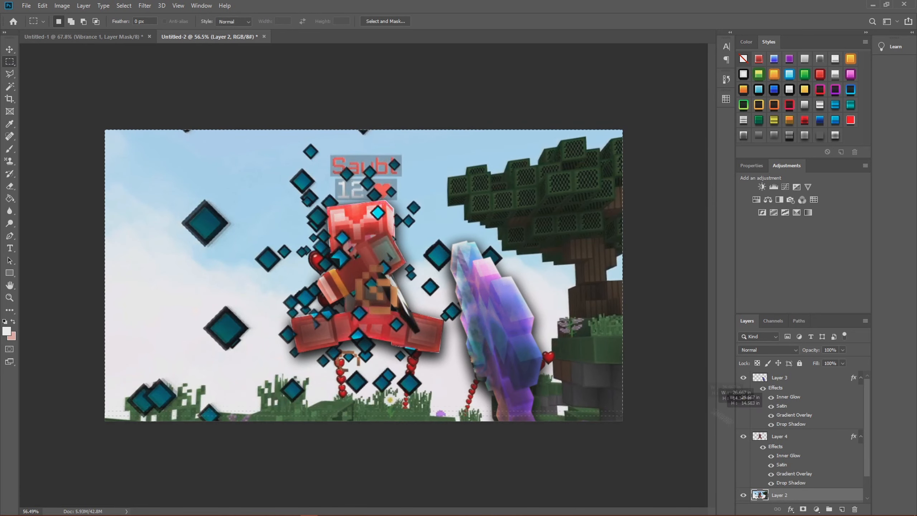
key("ctrl+a")
right_click(396, 298)
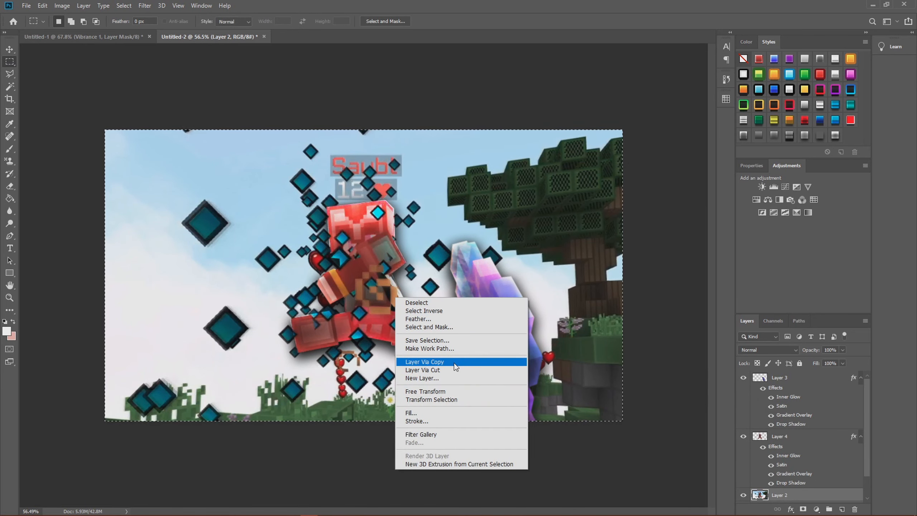
left_click(433, 361)
left_click(788, 470)
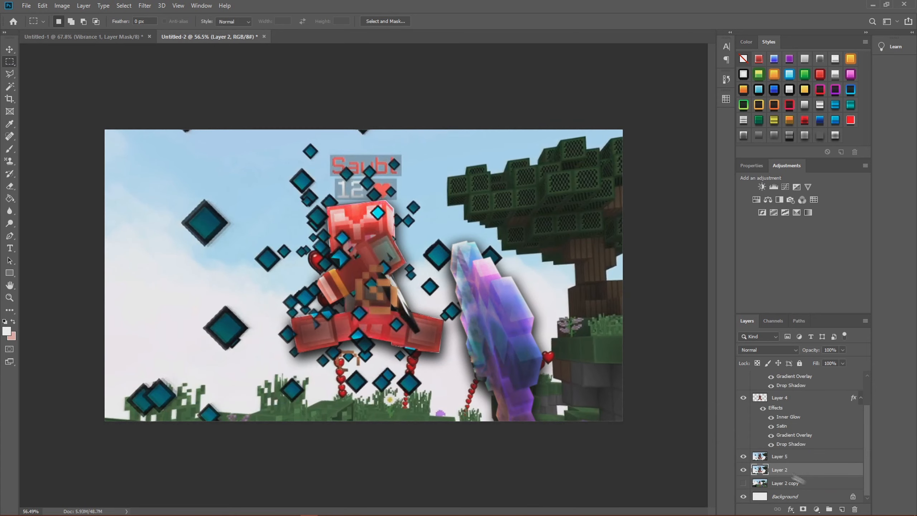
left_click(855, 509)
left_click(404, 197)
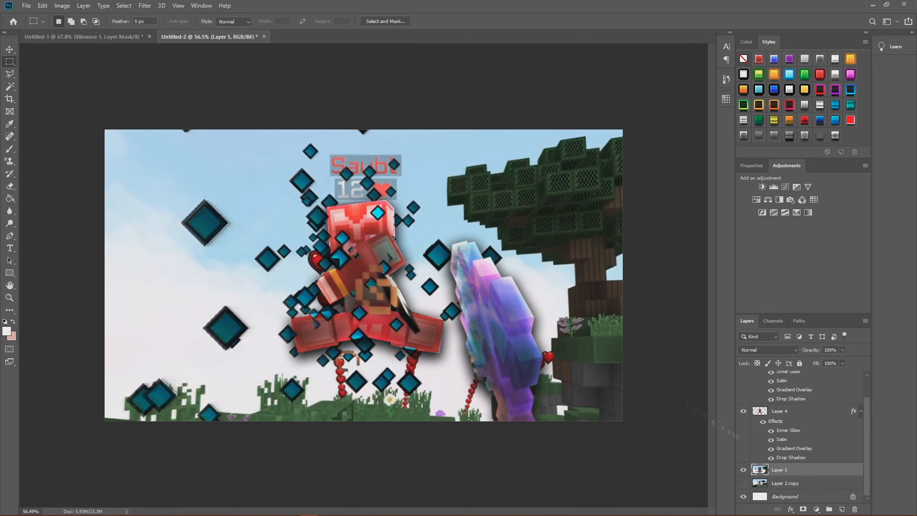
scroll(375, 228, "up", 2)
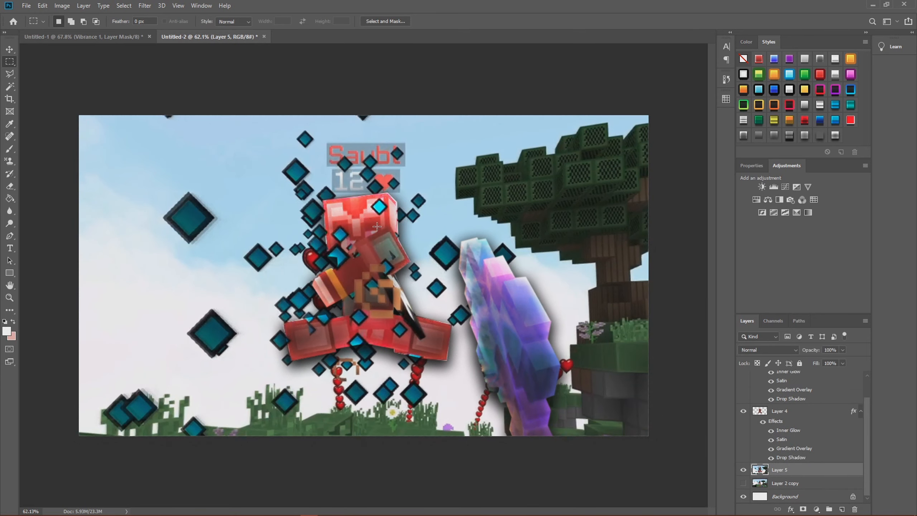
key("ctrl+z")
key("ctrl+z")
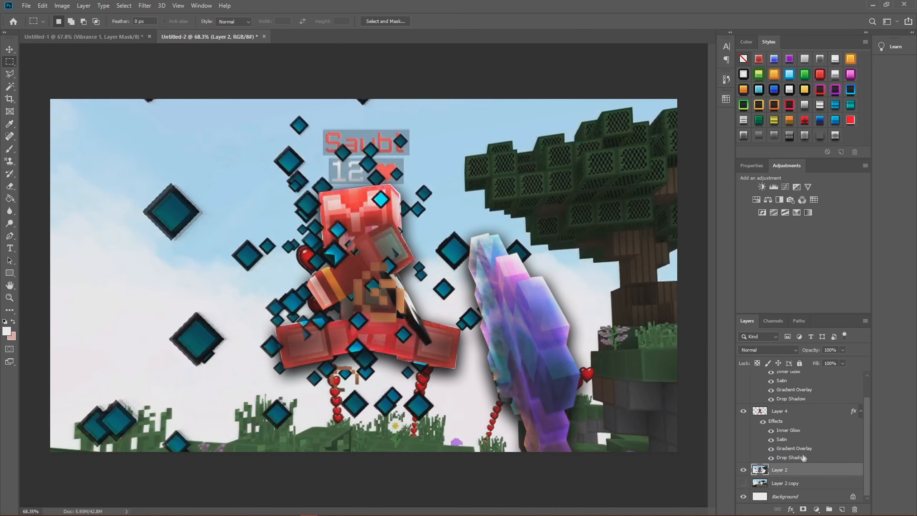
- Transform Layer 4 and Layer 2 together, rotating them 6.32°, scaling to 125.10% and repositioning the opponent within the canvas
left_click(784, 413, "ctrl")
key("ctrl+d")
key("ctrl+t")
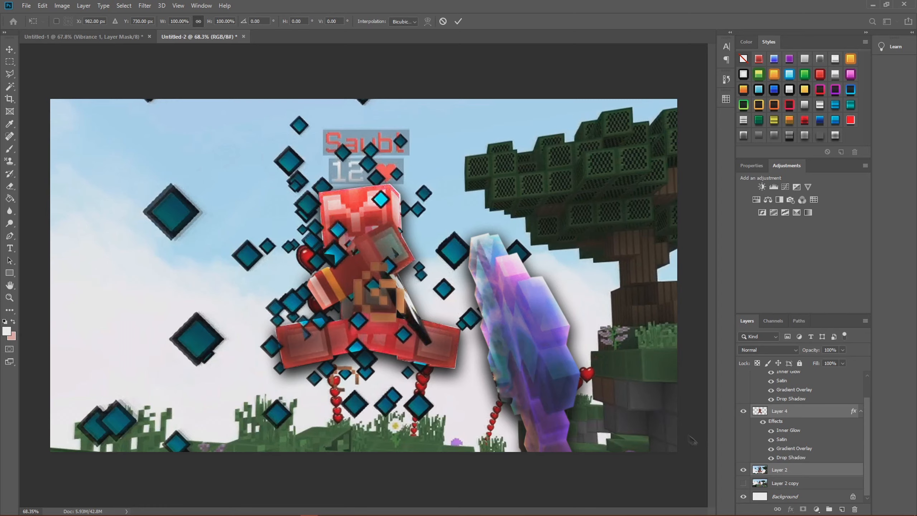
scroll(690, 437, "down", 8)
left_click_drag(643, 449, 625, 478)
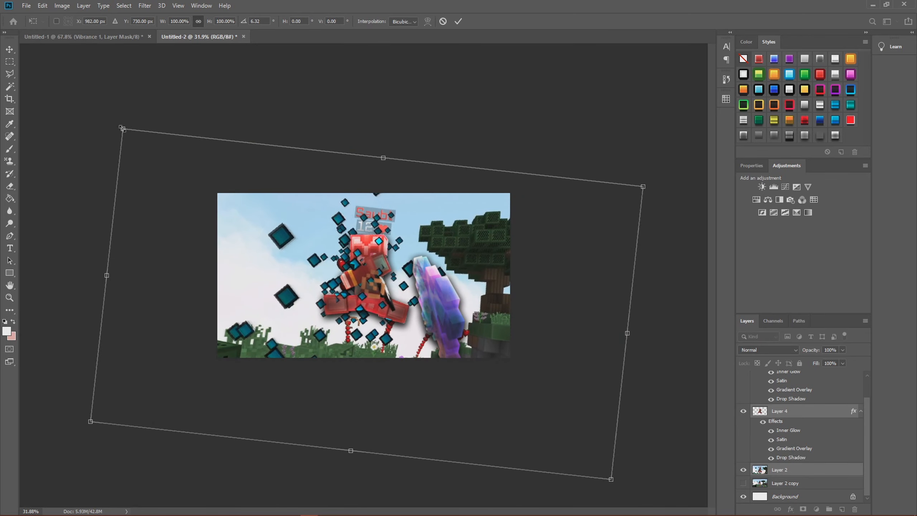
left_click_drag(122, 128, 1, 41)
left_click_drag(408, 270, 463, 328)
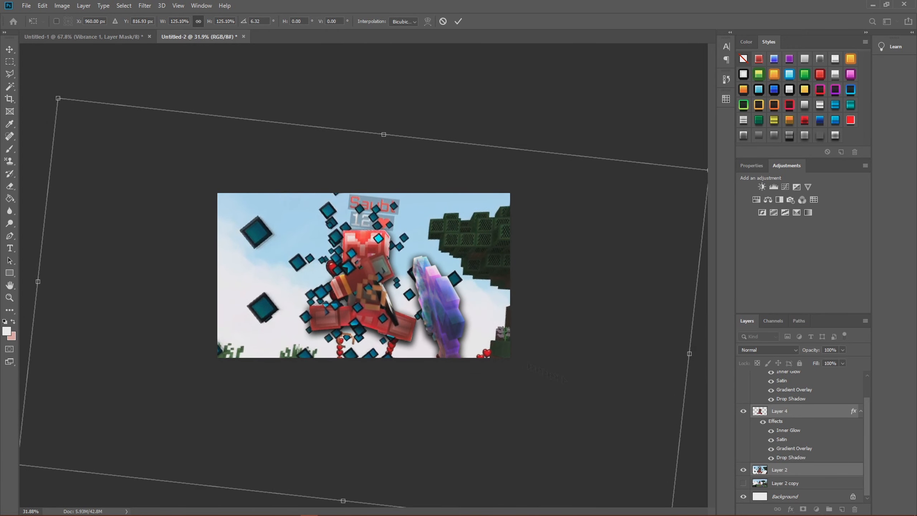
left_click(457, 20)
scroll(653, 423, "up", 7)
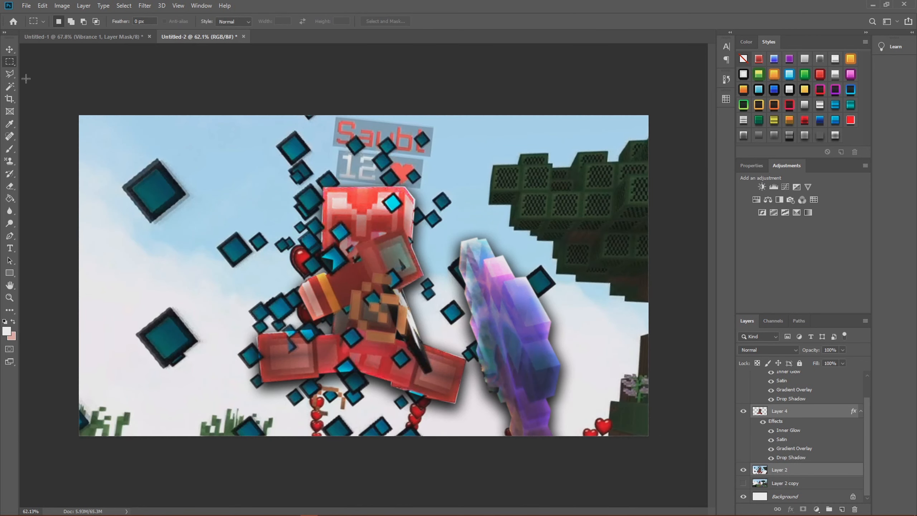
- Select the whole canvas area, try copying Layer 4 and Layer 2 together from it, and undo that copy
key("ctrl+a")
right_click(524, 319)
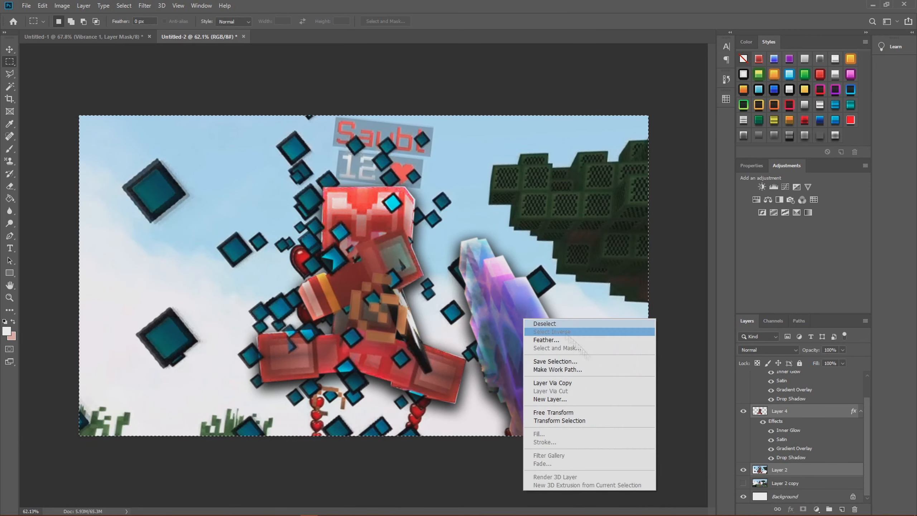
left_click(575, 384)
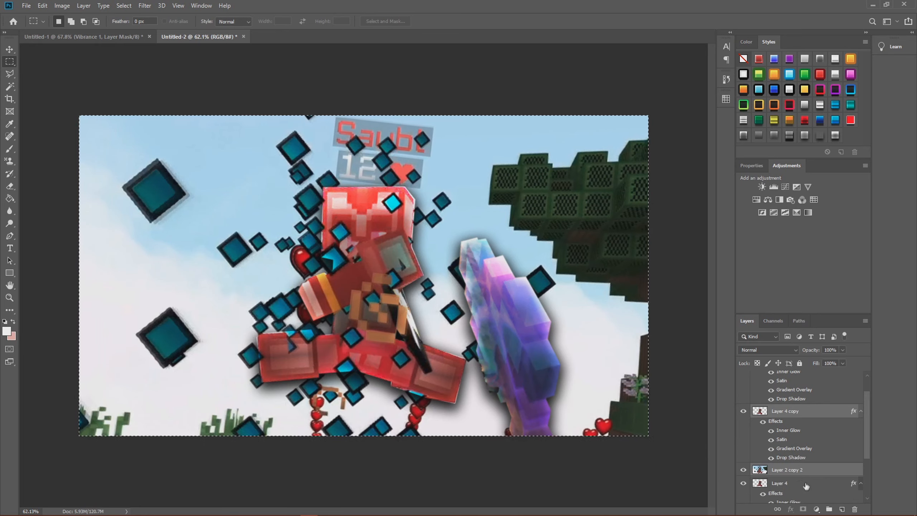
scroll(805, 484, "down", 3)
key("ctrl+z")
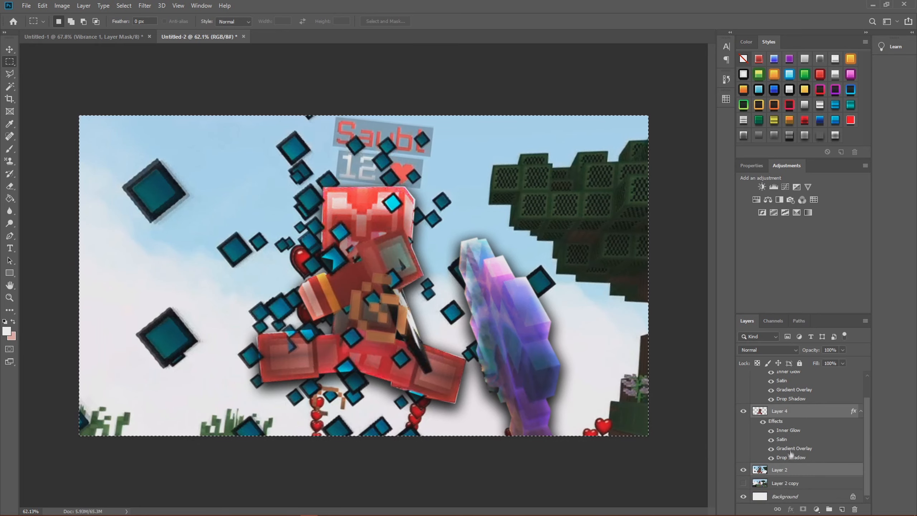
- Copy the selected canvas area of Layer 2 to a new layer and delete the original Layer 2
left_click(786, 471)
right_click(241, 197)
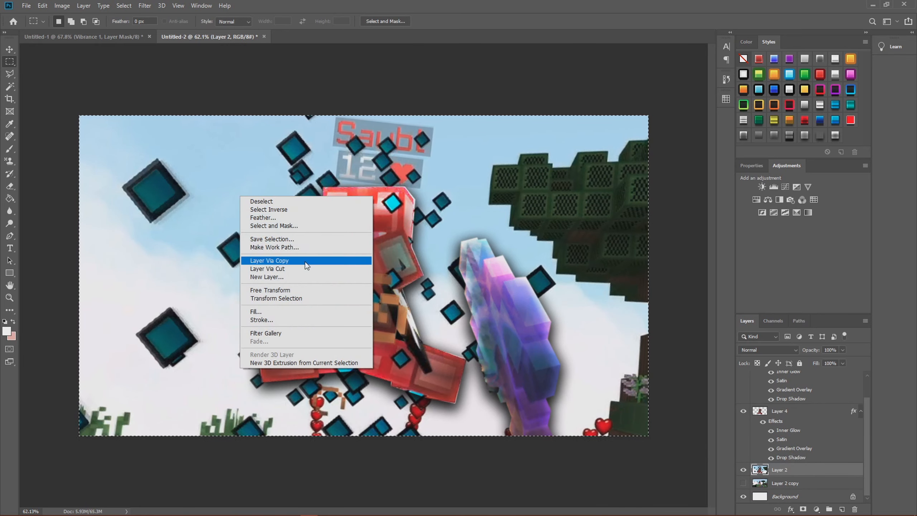
left_click(268, 260)
left_click(779, 483)
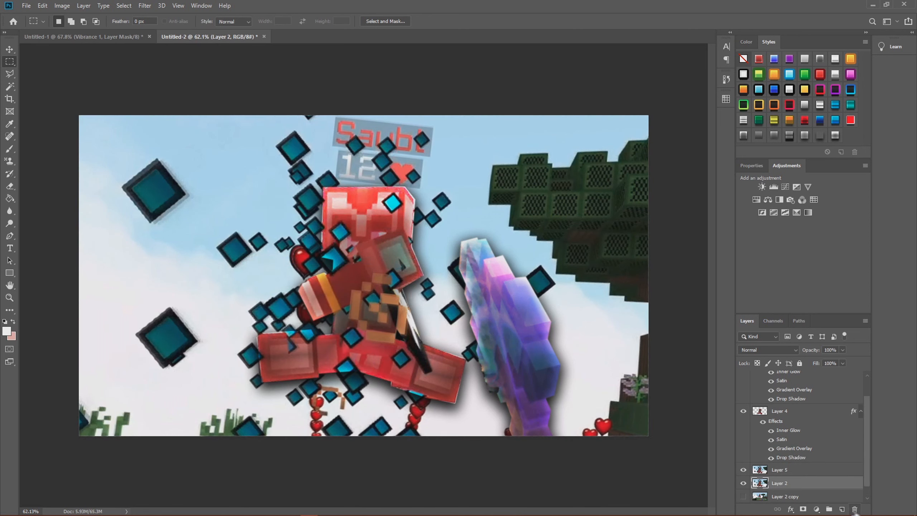
left_click(854, 509)
key("Return")
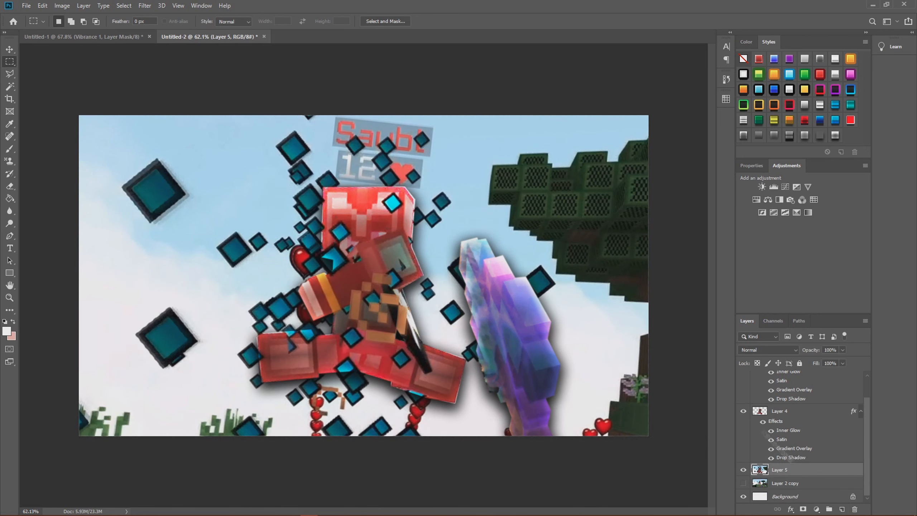
- Apply a Radial Blur of amount 18 to the background frame on Layer 5, using the Zoom method at Best quality
left_click(144, 6)
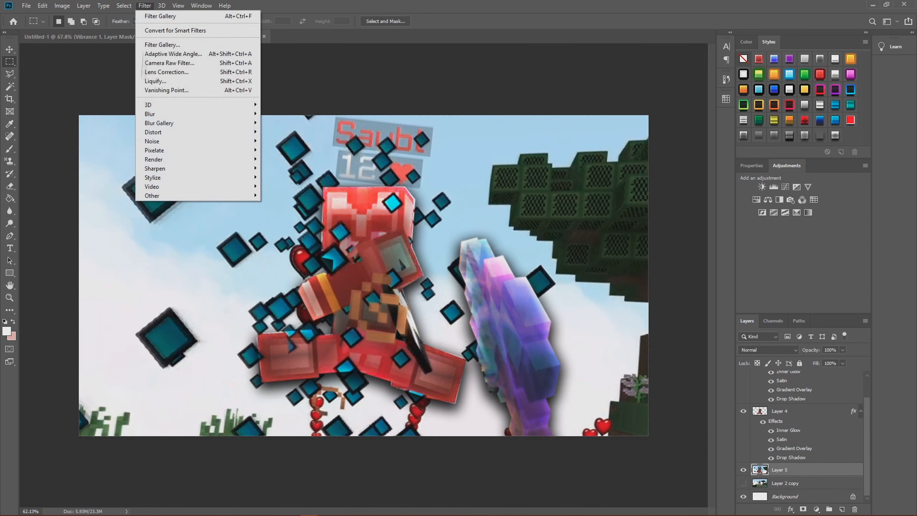
mouse_move(216, 114)
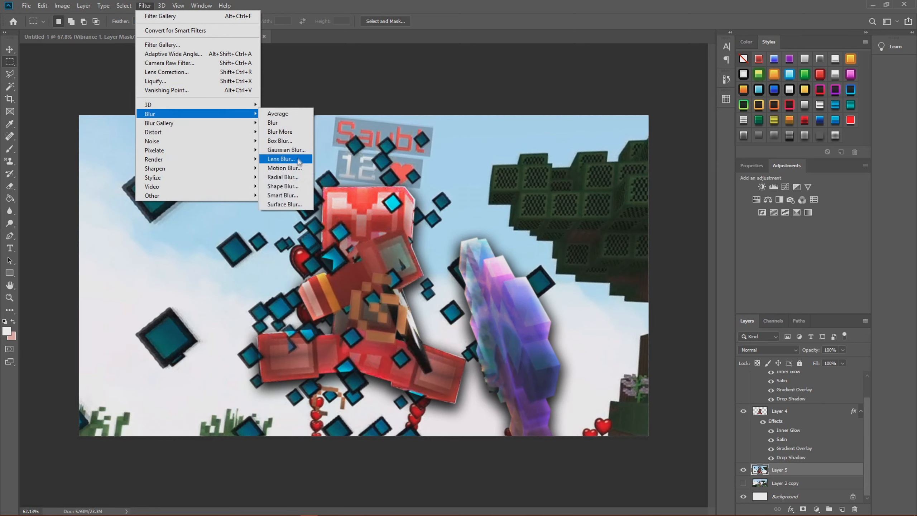
left_click(285, 177)
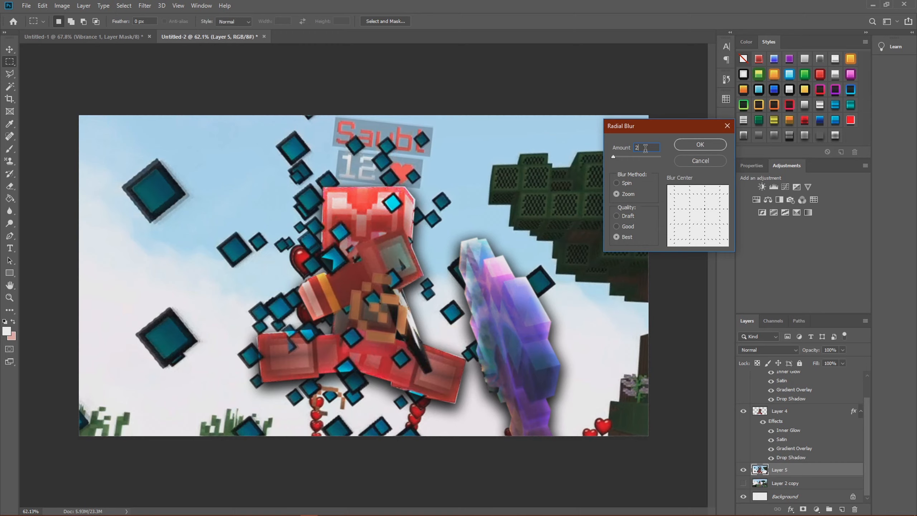
type("18")
left_click(698, 148)
scroll(415, 274, "down", 6)
scroll(400, 282, "up", 5)
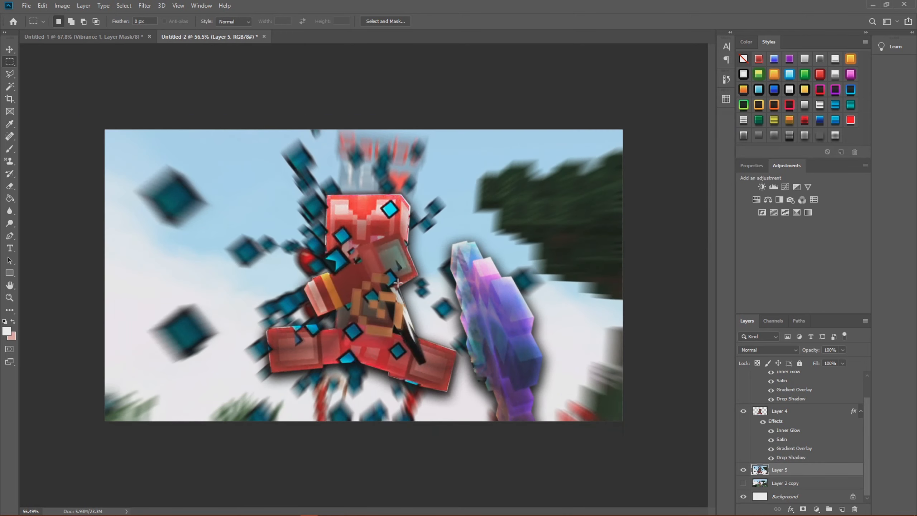
- Apply a Radial Blur of amount 5 to the weapon cutout on Layer 3, using the Zoom method at Best quality
scroll(808, 464, "up", 2)
left_click(788, 377)
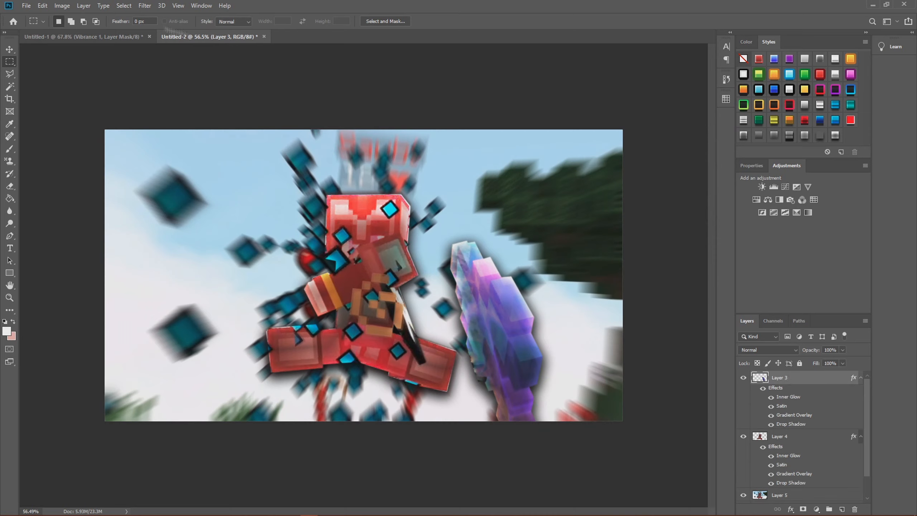
left_click(144, 6)
mouse_move(164, 115)
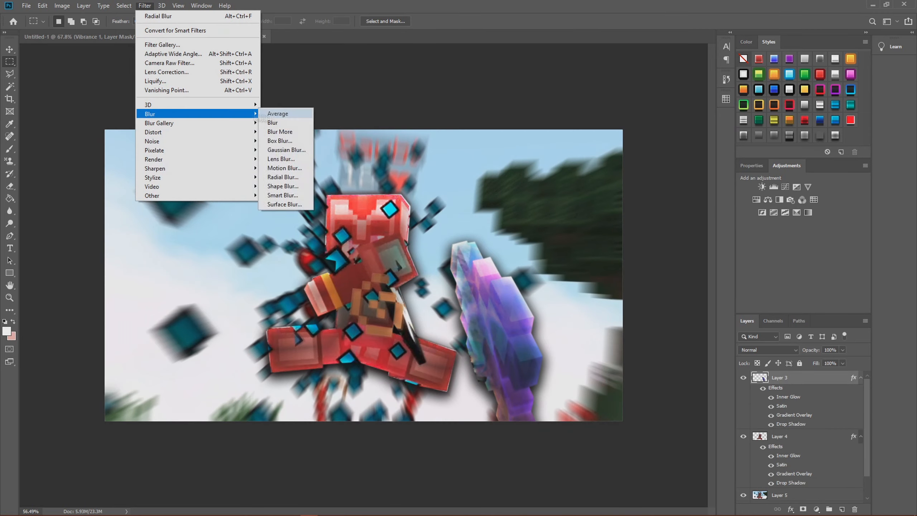
left_click(285, 177)
type("5")
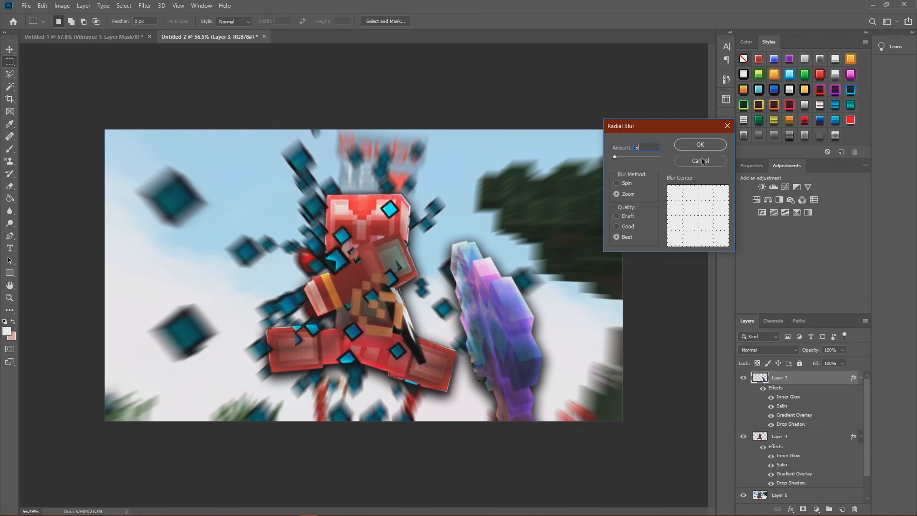
left_click(698, 144)
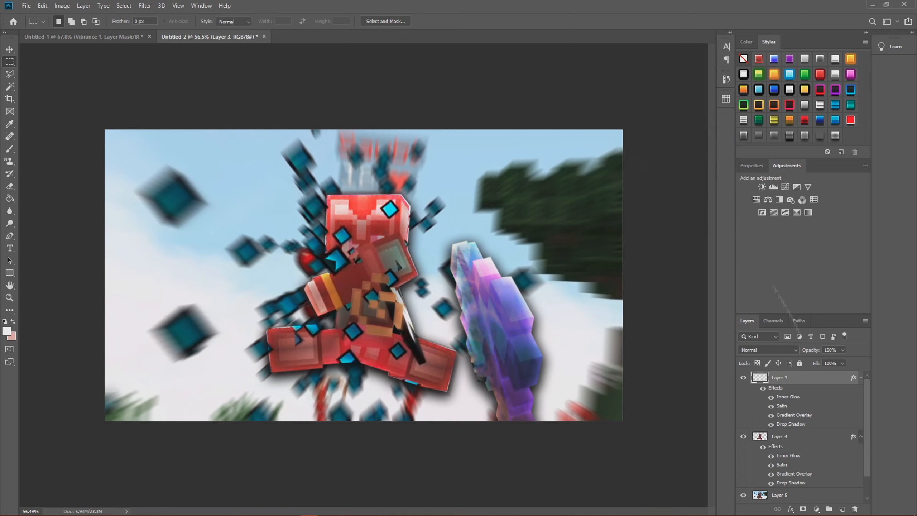
- Apply the same Radial Blur of amount 5, Zoom method at Best quality, to the opponent cutout on Layer 4
left_click(794, 437)
left_click(145, 6)
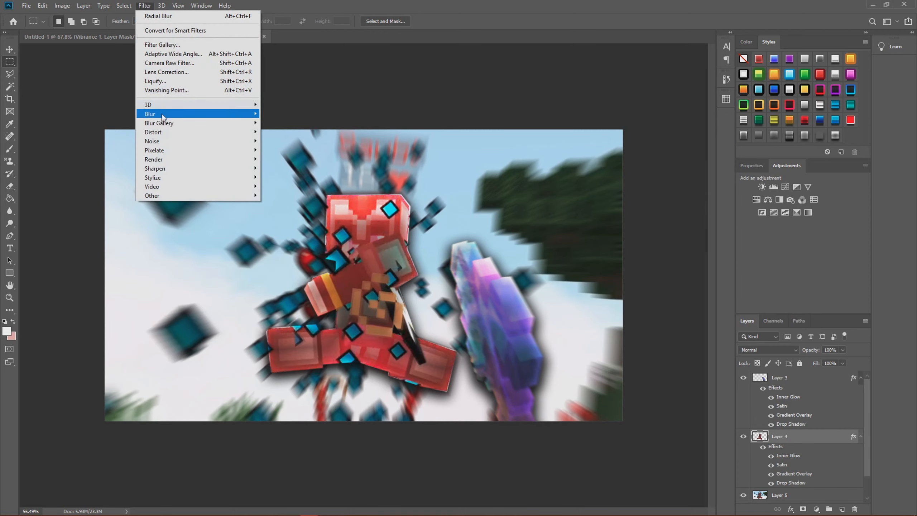
mouse_move(164, 115)
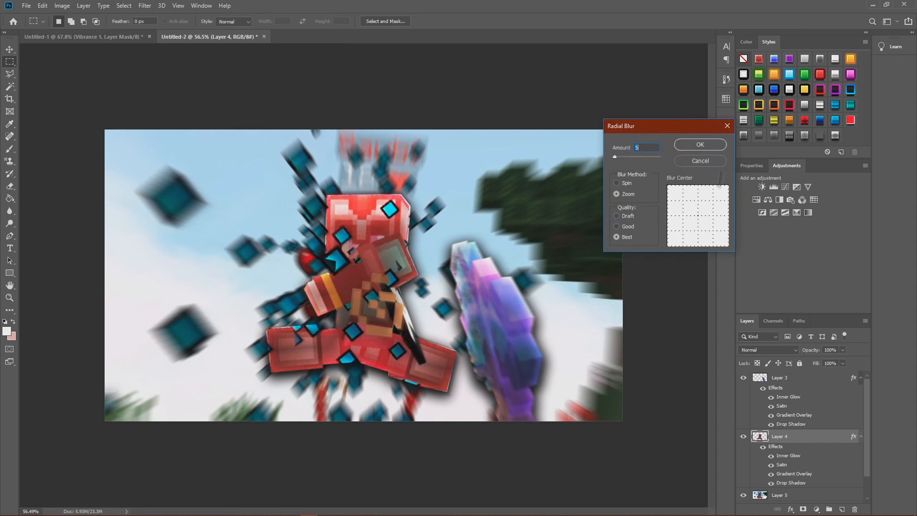
left_click(683, 139)
scroll(389, 285, "down", 3)
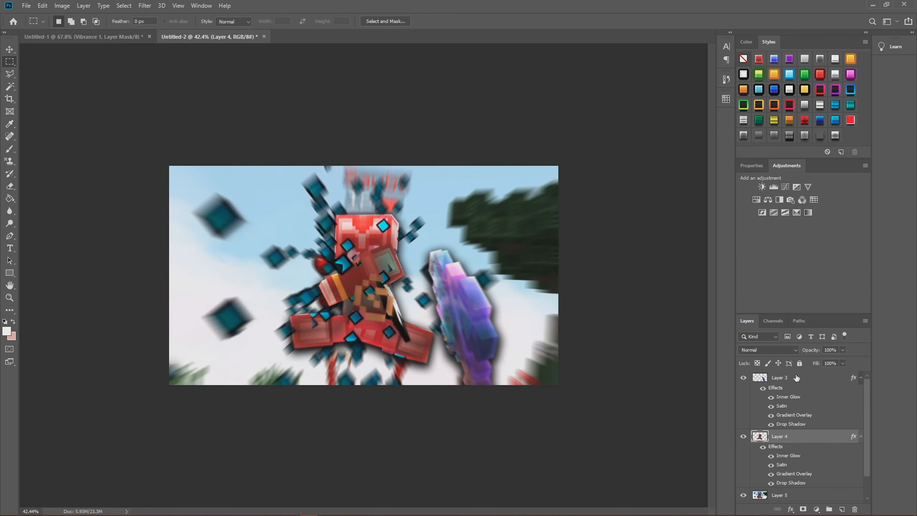
- Create a new layer above Layer 3 and select a thin border strip around the canvas edge by inverting a slightly inset rectangular selection
left_click(796, 378)
left_click(841, 509)
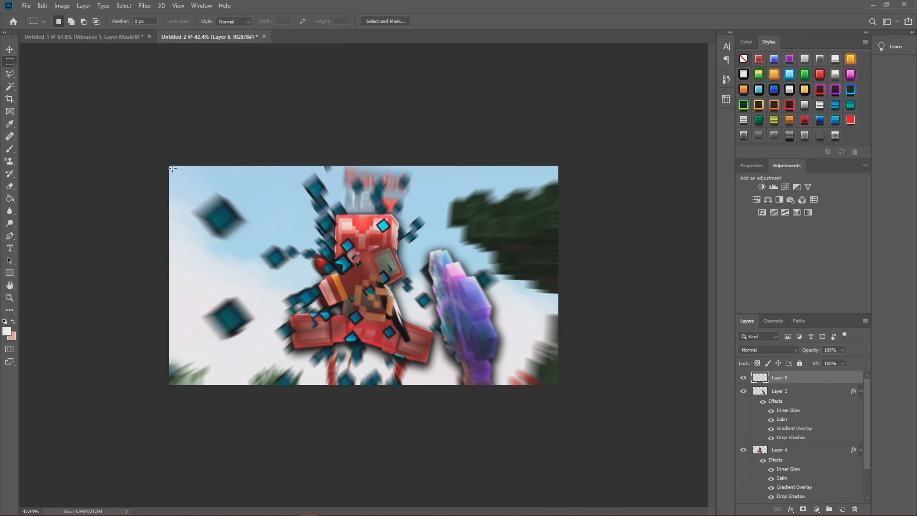
left_click_drag(173, 168, 555, 382)
right_click(450, 297)
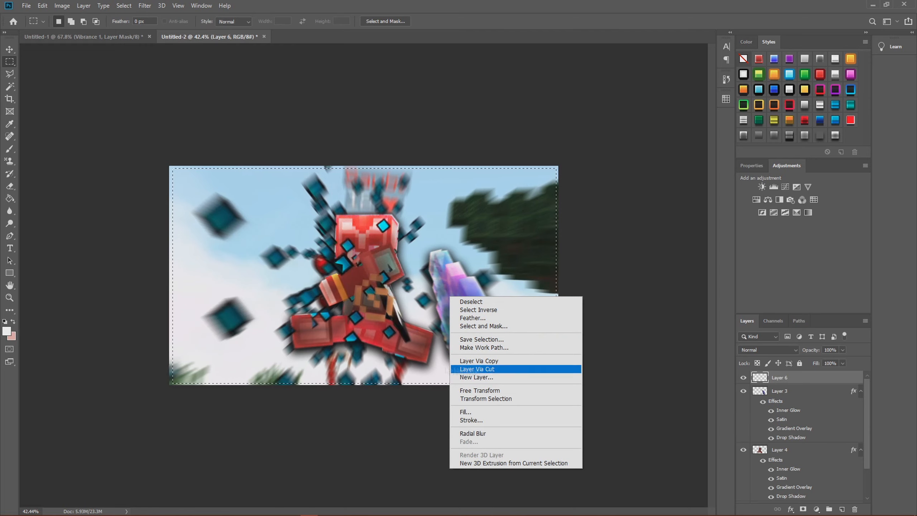
left_click(473, 310)
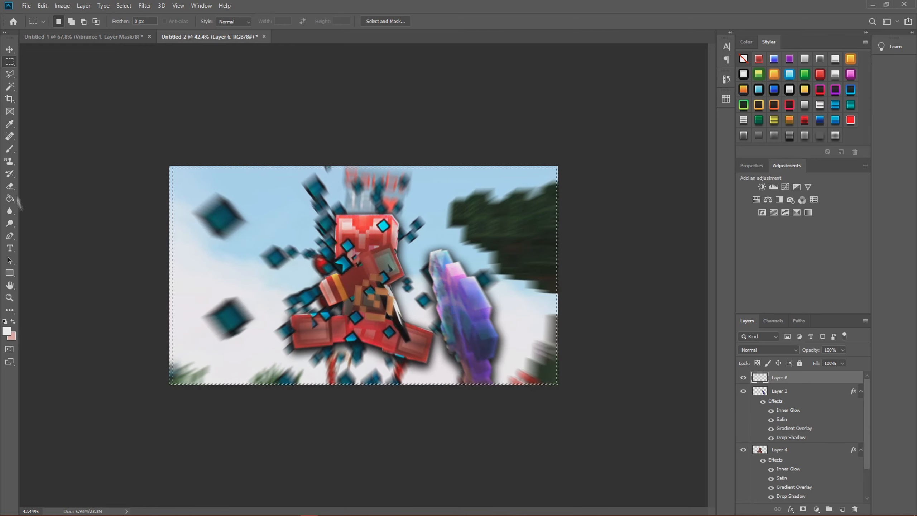
- Brush the border selection on Layer 6 white, deselect it and set the layer's blend mode to Overlay
left_click(10, 149)
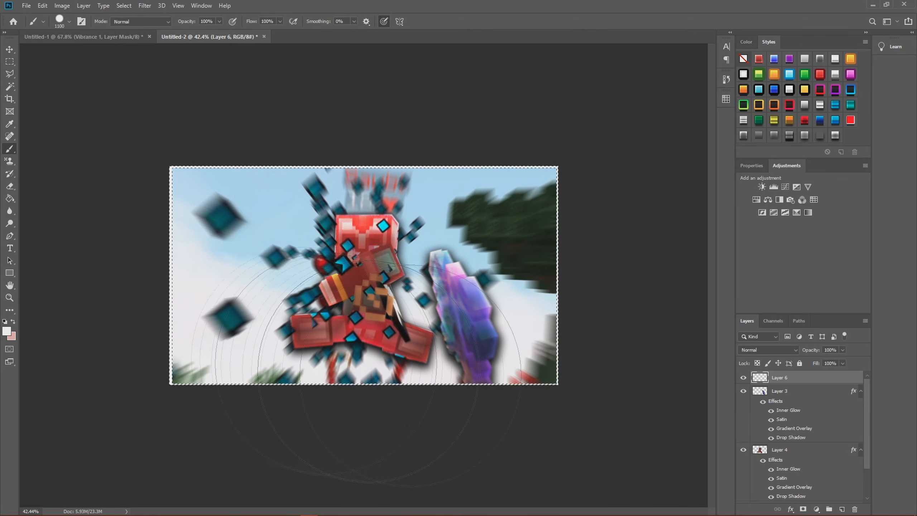
mouse_move(368, 371)
left_mouse_down()
mouse_move(168, 249)
mouse_move(463, 202)
left_mouse_up()
key("ctrl+d")
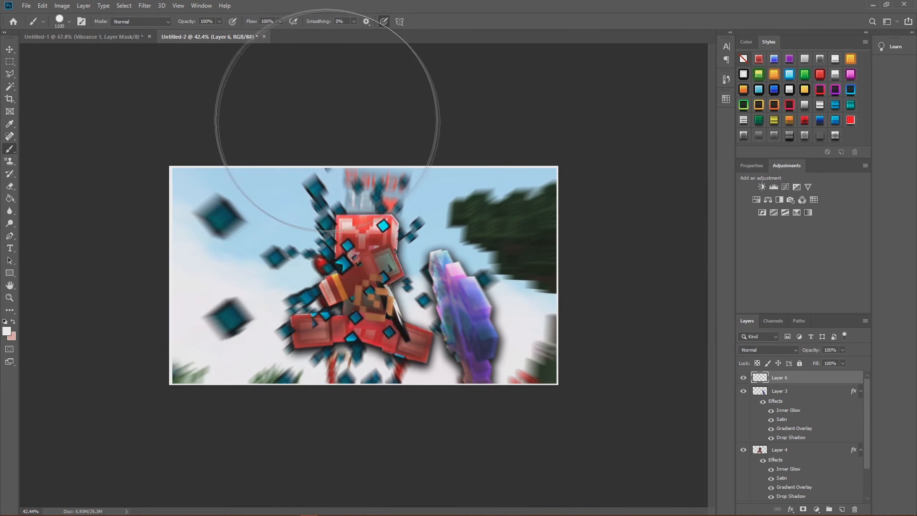
left_click(758, 350)
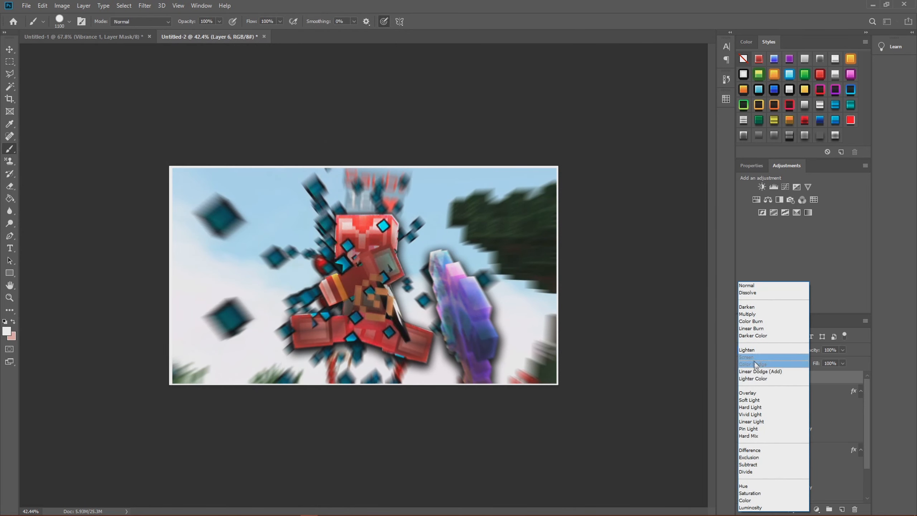
left_click(758, 387)
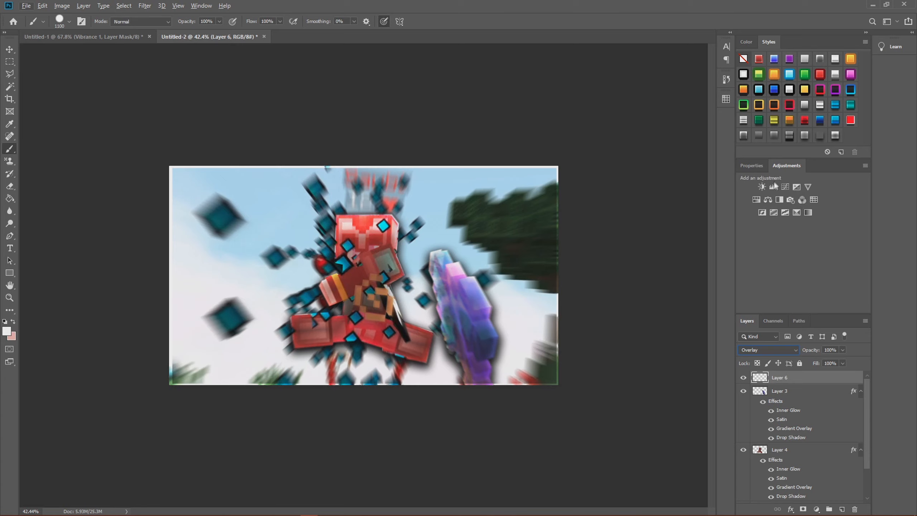
- Add a Curves adjustment layer above Layer 6 and delete the extra Levels adjustment layer
left_click(790, 186)
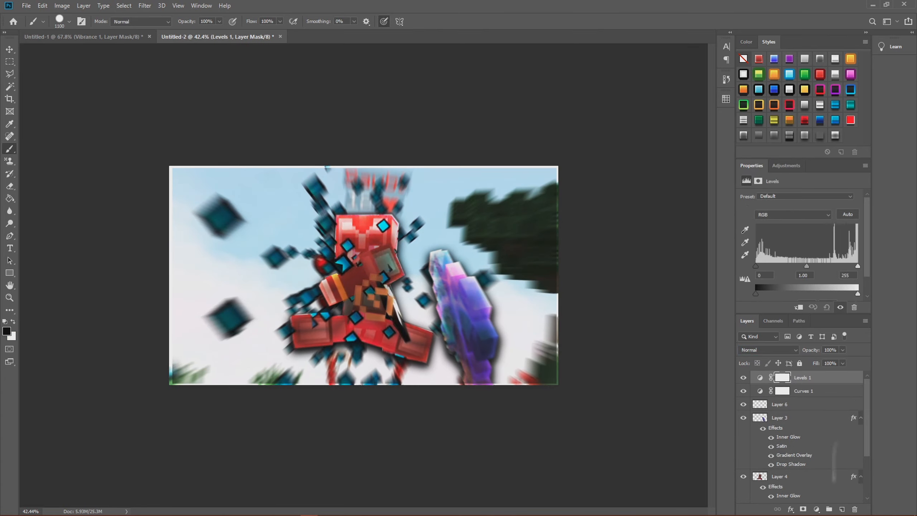
left_click(854, 509)
key("Return")
left_click(854, 509)
key("Return")
- Add a Brightness/Contrast adjustment layer above the Curves layer and adjust its settings
left_click(785, 166)
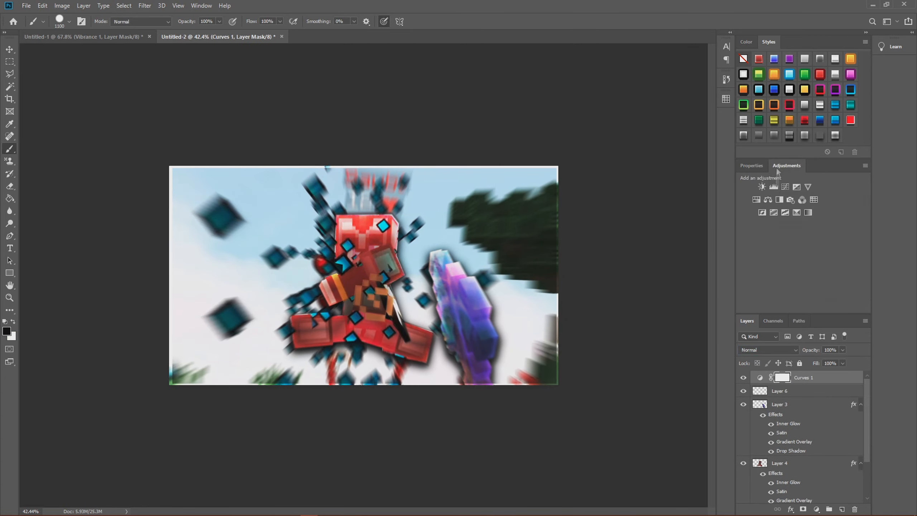
left_click(761, 187)
left_click_drag(799, 222, 843, 207)
- Add a Vibrance adjustment layer at the top of the layer stack and lower its setting slightly
left_click(785, 165)
left_click(810, 186)
left_click_drag(799, 225, 791, 224)
left_click(786, 165)
scroll(336, 306, "down", 2)
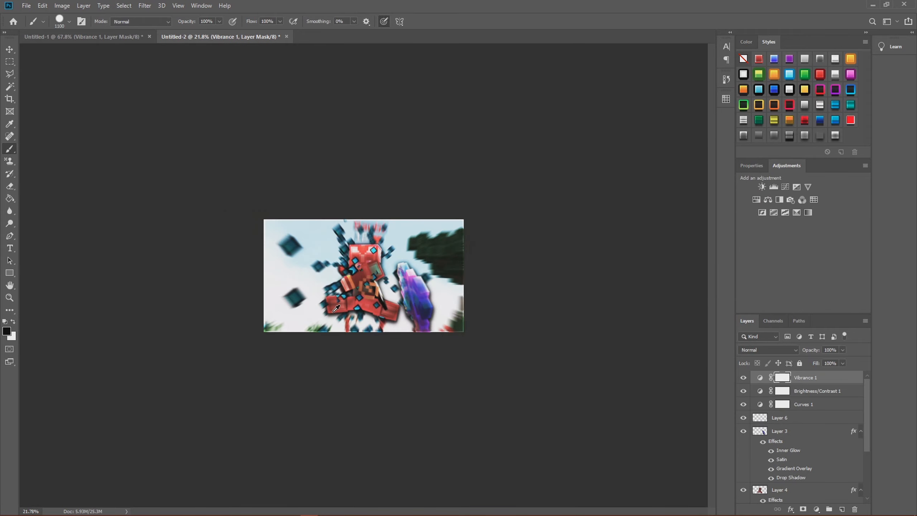
scroll(336, 306, "up", 3)
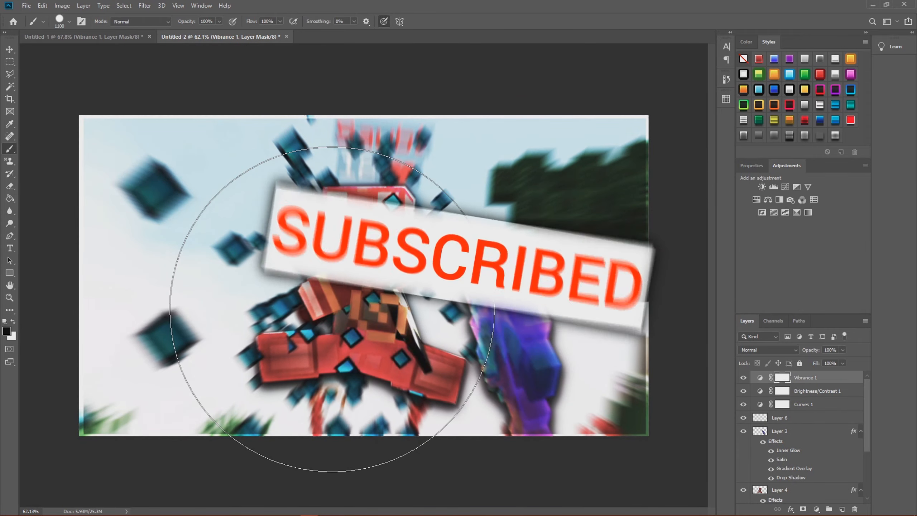